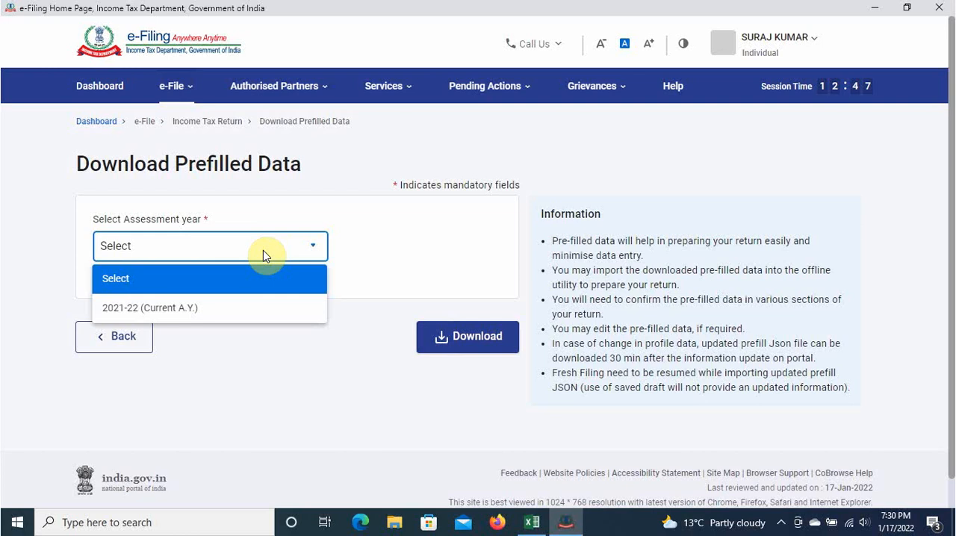
Step: Choose assessment year 2021-22 (Current A.Y.) and download the prefilled data file
{"action": "left_click", "coordinate": [207, 310]}
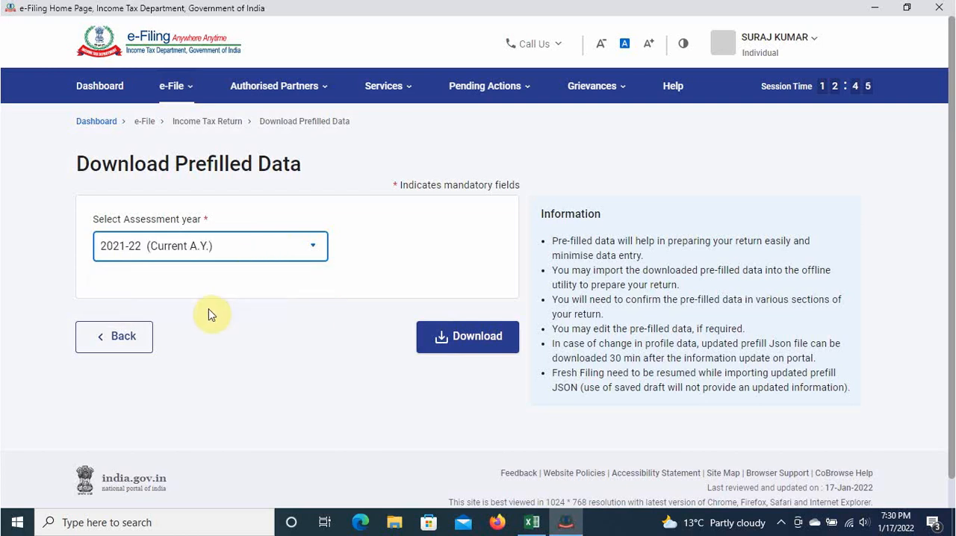
{"action": "left_click", "coordinate": [322, 287]}
{"action": "left_click", "coordinate": [478, 337]}
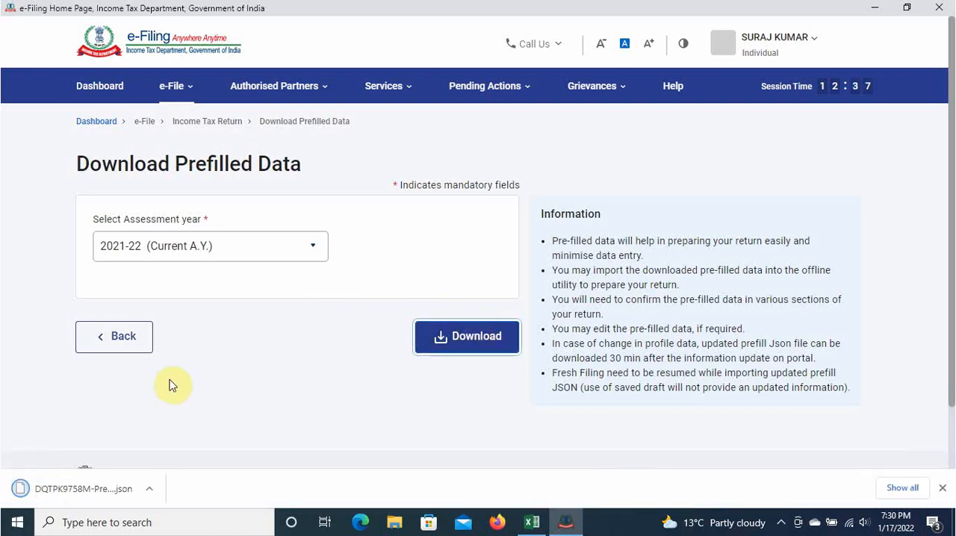
Step: Locate the downloaded prefill JSON file in its folder and place it in the F & O folder under ppt > jan 2022 on drive D
{"action": "left_click", "coordinate": [157, 495]}
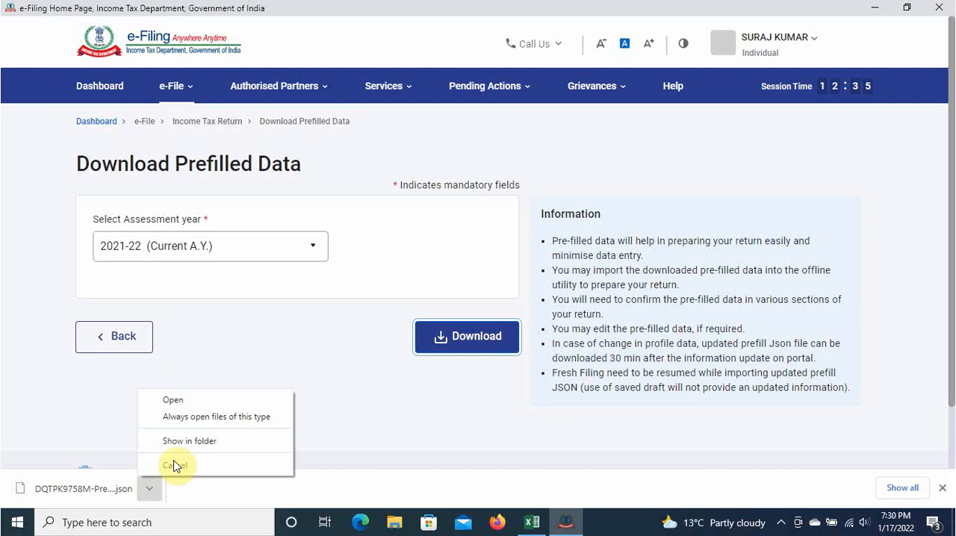
{"action": "left_click", "coordinate": [185, 448]}
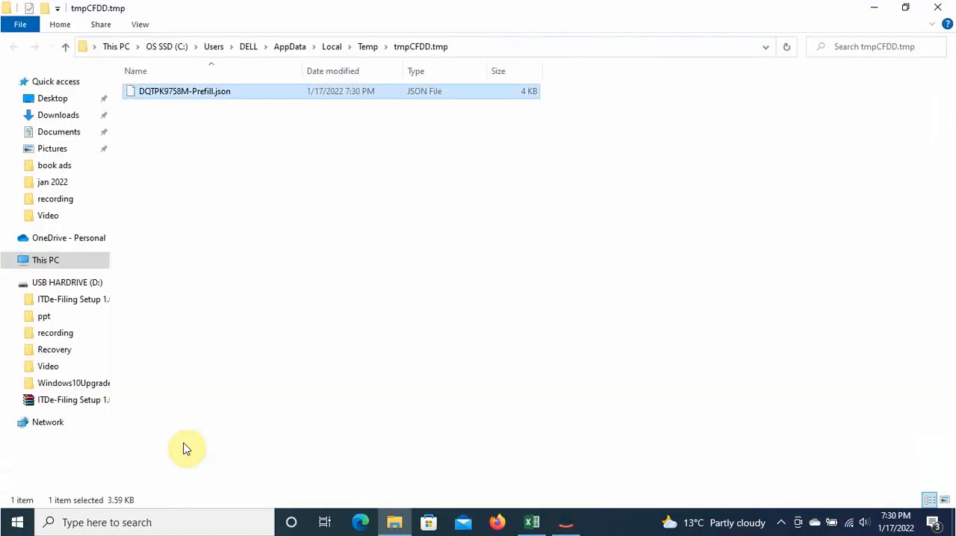
{"action": "right_click", "coordinate": [218, 93]}
{"action": "left_click", "coordinate": [254, 303]}
{"action": "left_click", "coordinate": [54, 319]}
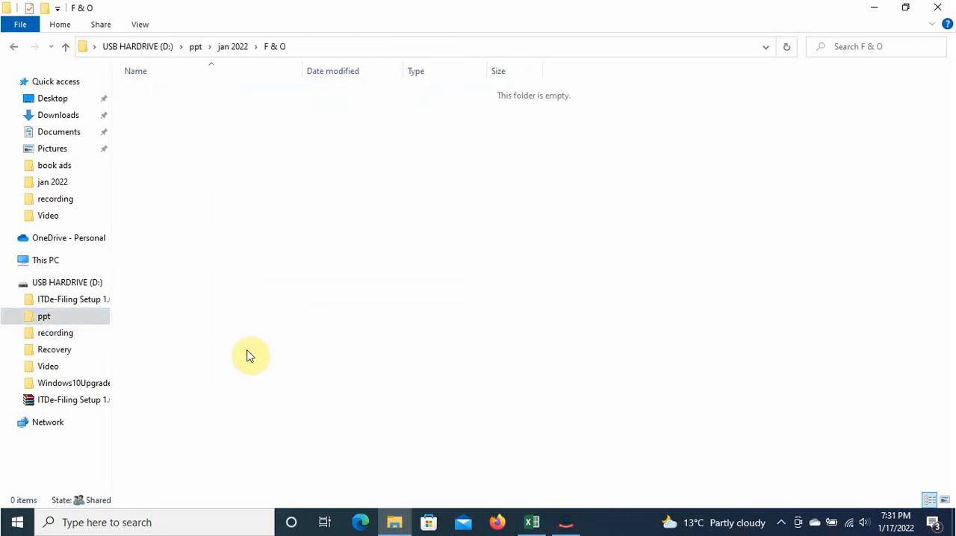
{"action": "right_click", "coordinate": [256, 238]}
{"action": "left_click", "coordinate": [298, 332]}
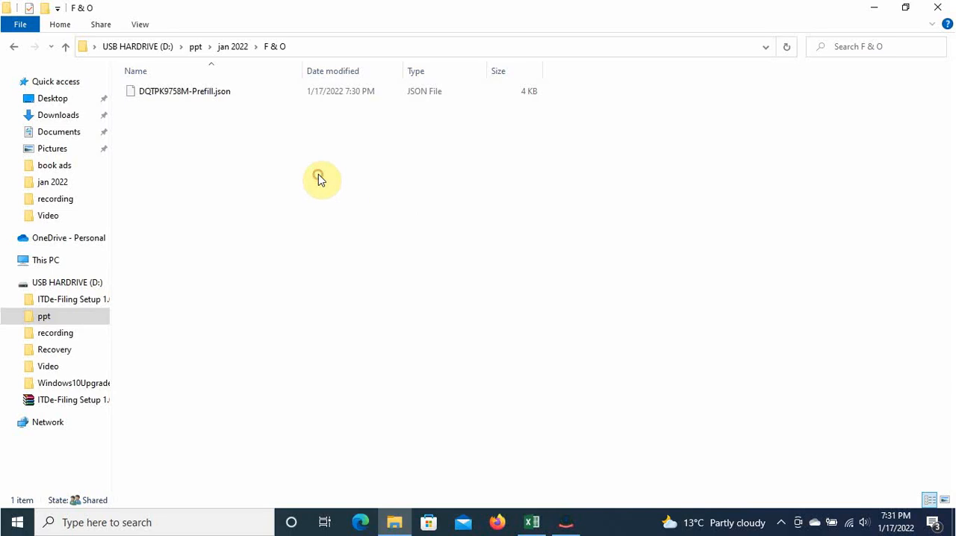
{"action": "left_click", "coordinate": [939, 8]}
Step: Log out of the e-filing account and open the portal's income tax return downloads page
{"action": "left_click", "coordinate": [813, 37]}
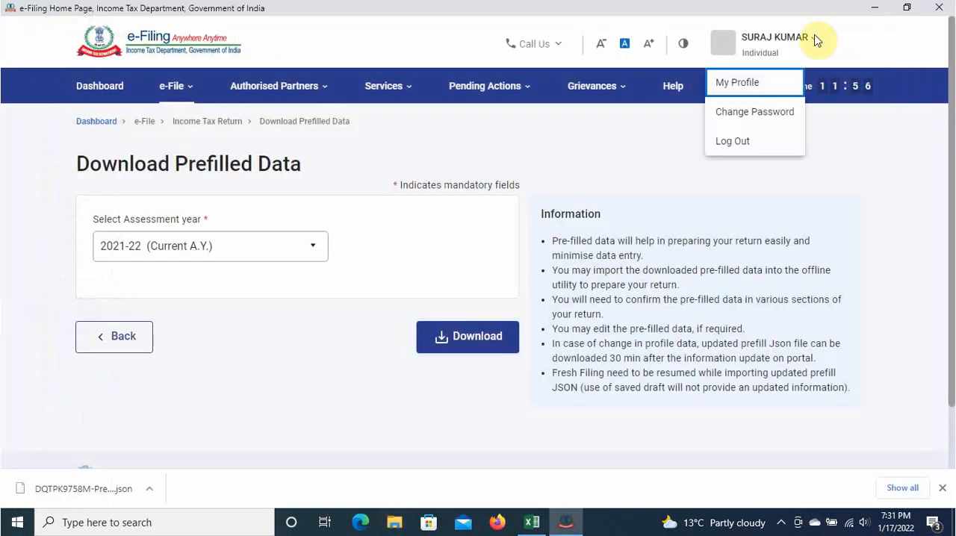
{"action": "left_click", "coordinate": [750, 140]}
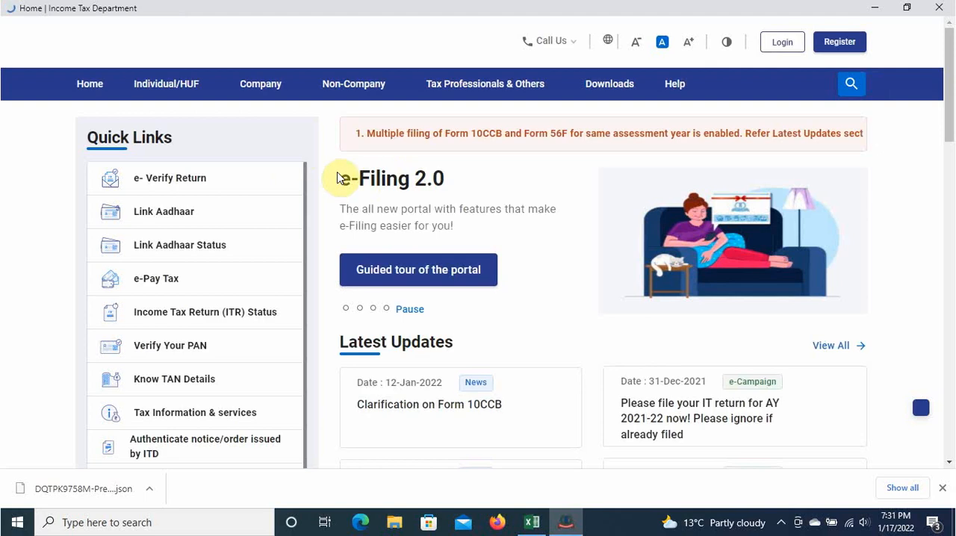
{"action": "left_click", "coordinate": [592, 85]}
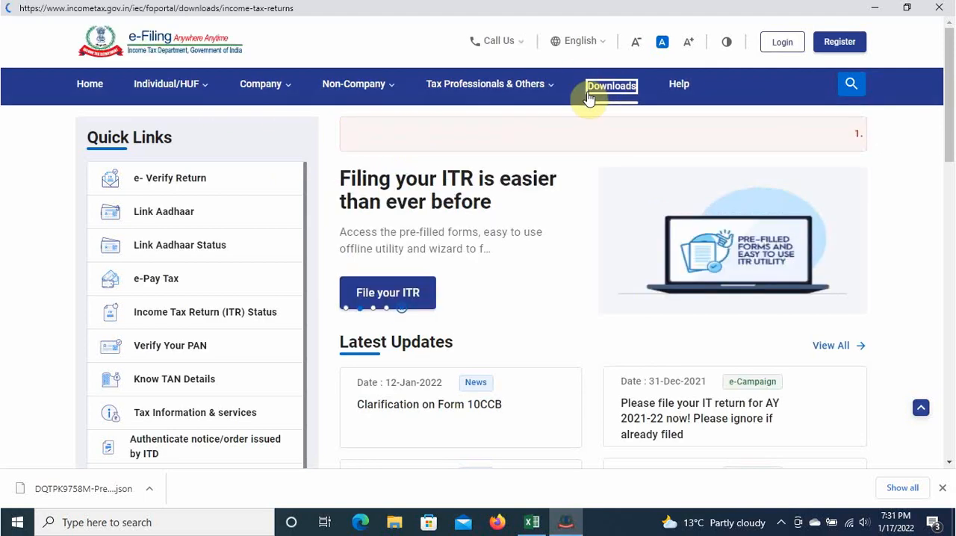
{"action": "scroll", "coordinate": [367, 234], "scroll_direction": "down", "scroll_amount": 2}
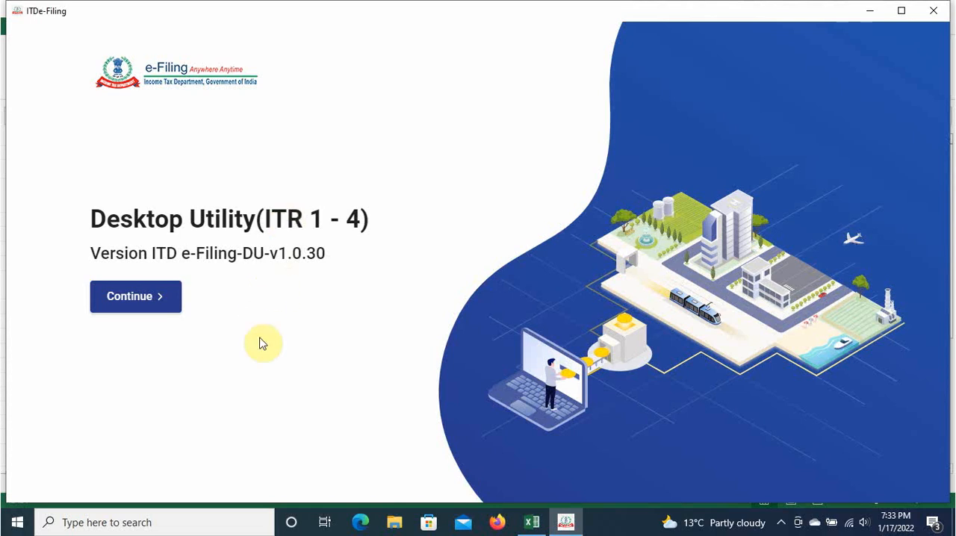
Step: In the ITDe-Filing desktop utility, start filing a return for A.Y. 2021-22 using the Import Pre-filled Data option
{"action": "left_click", "coordinate": [127, 298]}
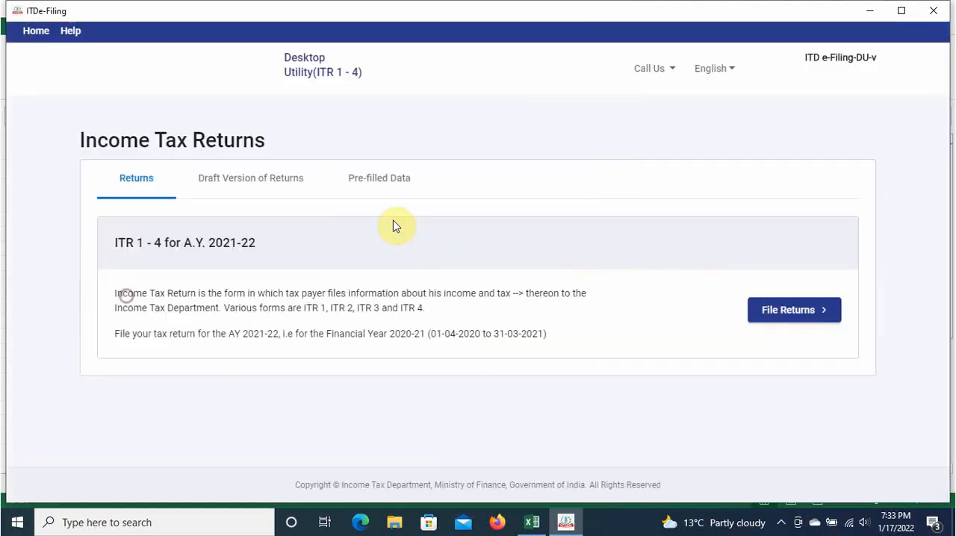
{"action": "left_click", "coordinate": [802, 309]}
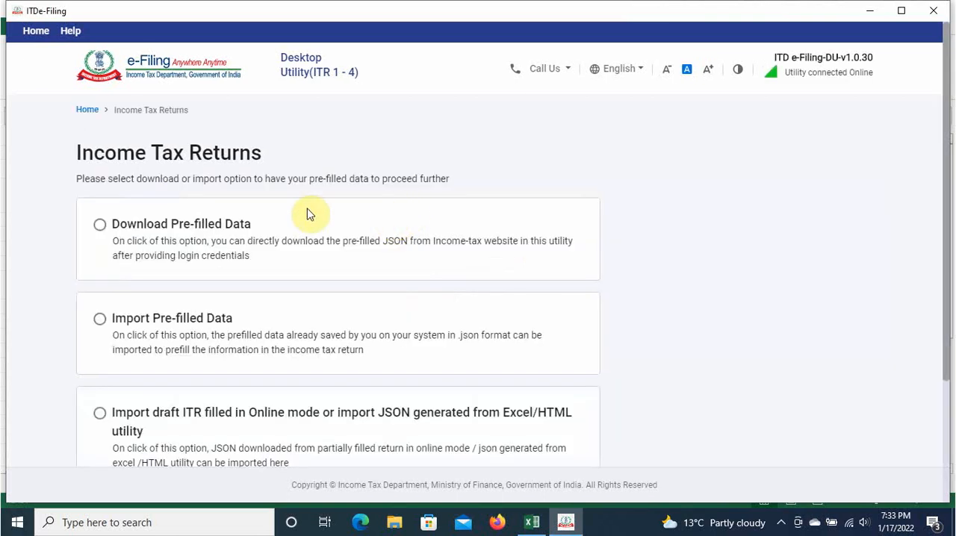
{"action": "scroll", "coordinate": [355, 306], "scroll_direction": "down", "scroll_amount": 3}
{"action": "scroll", "coordinate": [354, 314], "scroll_direction": "up", "scroll_amount": 3}
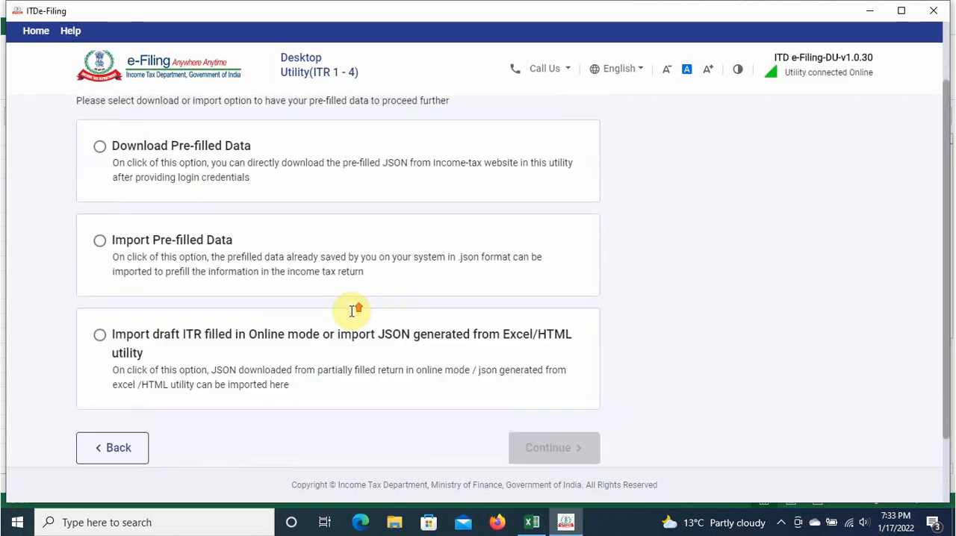
{"action": "scroll", "coordinate": [353, 317], "scroll_direction": "up", "scroll_amount": 1}
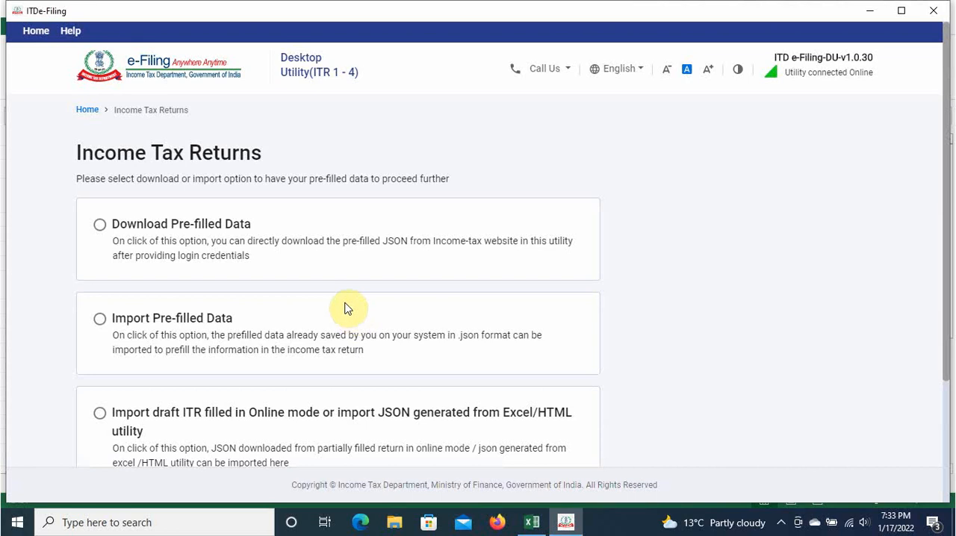
{"action": "left_click", "coordinate": [97, 319]}
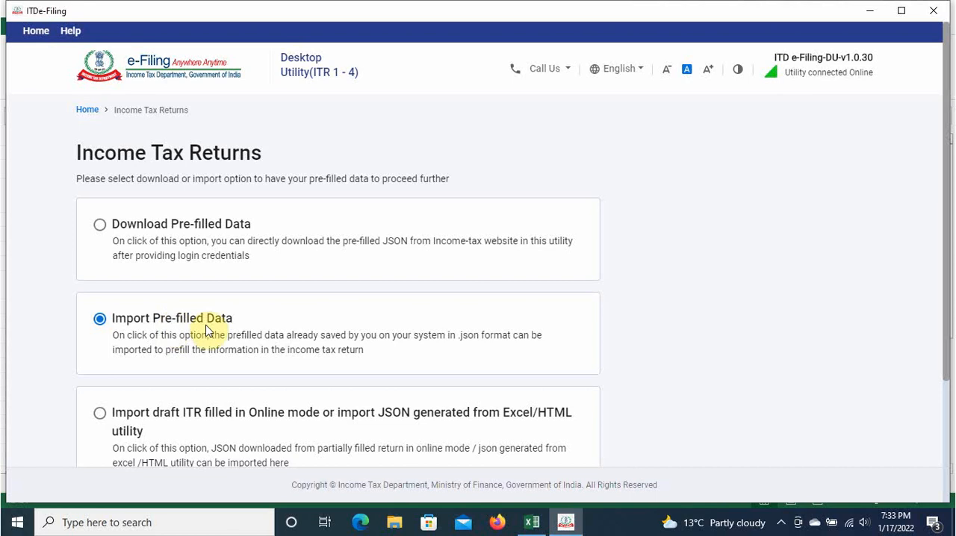
{"action": "scroll", "coordinate": [273, 333], "scroll_direction": "down", "scroll_amount": 1}
{"action": "scroll", "coordinate": [274, 334], "scroll_direction": "down", "scroll_amount": 2}
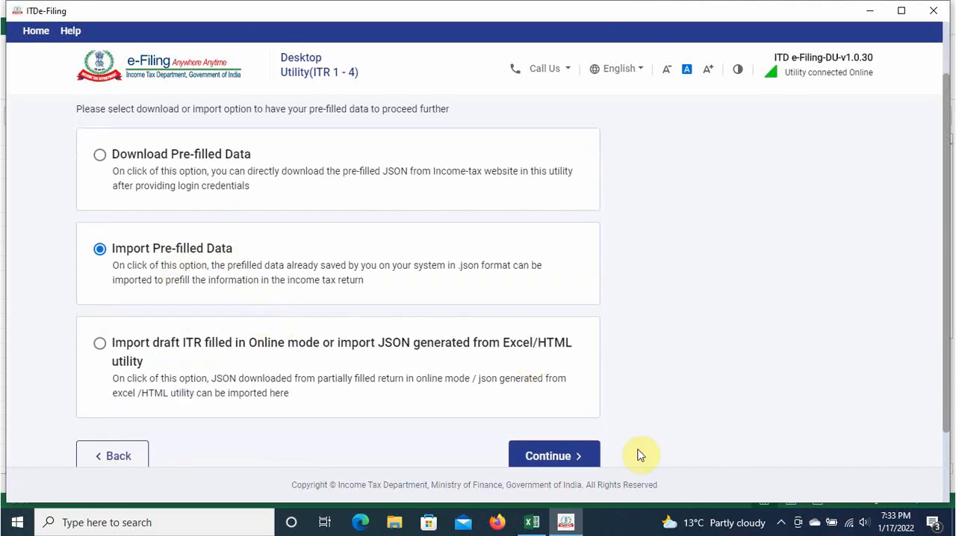
{"action": "left_click", "coordinate": [561, 457]}
Step: Enter the taxpayer's PAN for assessment year 2021-22 and proceed to the prefill file upload
{"action": "left_click", "coordinate": [146, 260]}
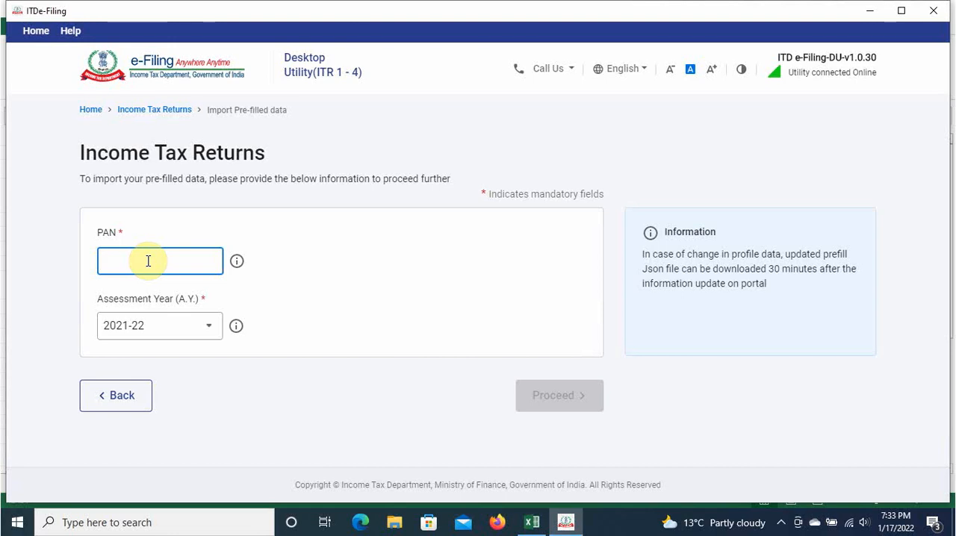
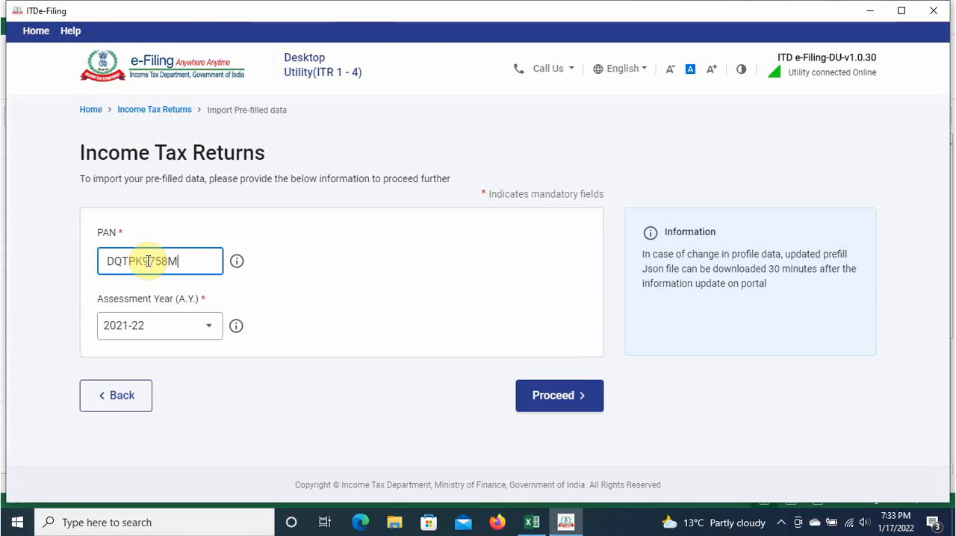
{"action": "left_click", "coordinate": [383, 263]}
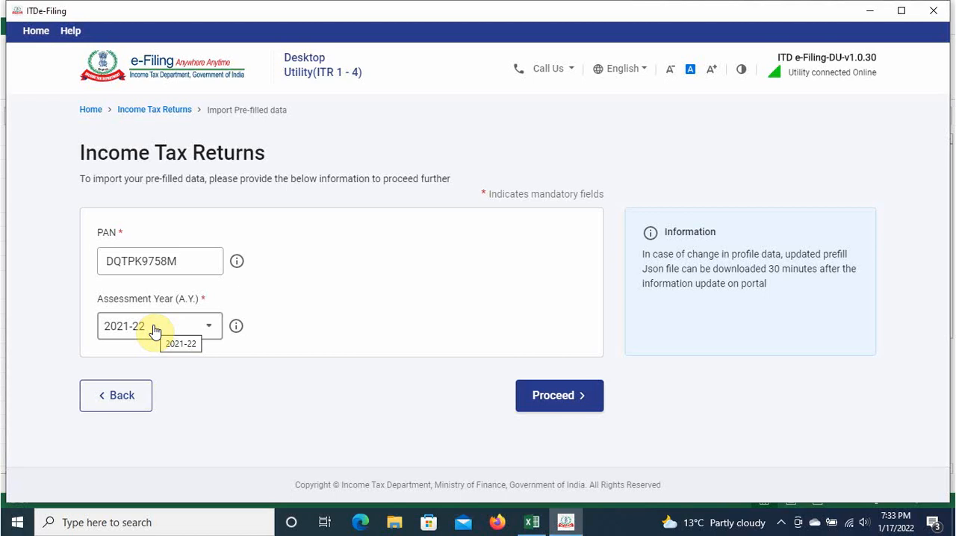
{"action": "left_click", "coordinate": [550, 394]}
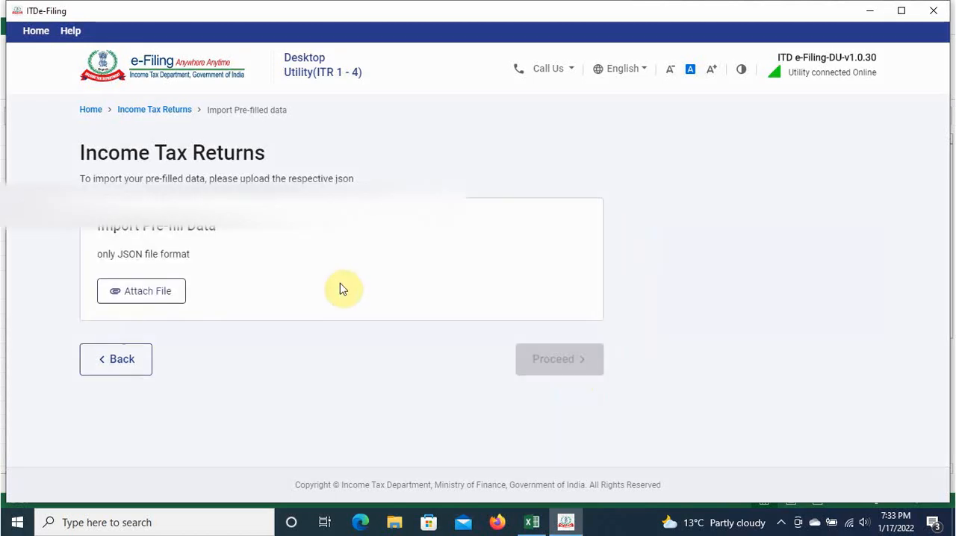
Step: Attach the saved prefill JSON file, import it and start filing the return with that data
{"action": "left_click", "coordinate": [177, 290]}
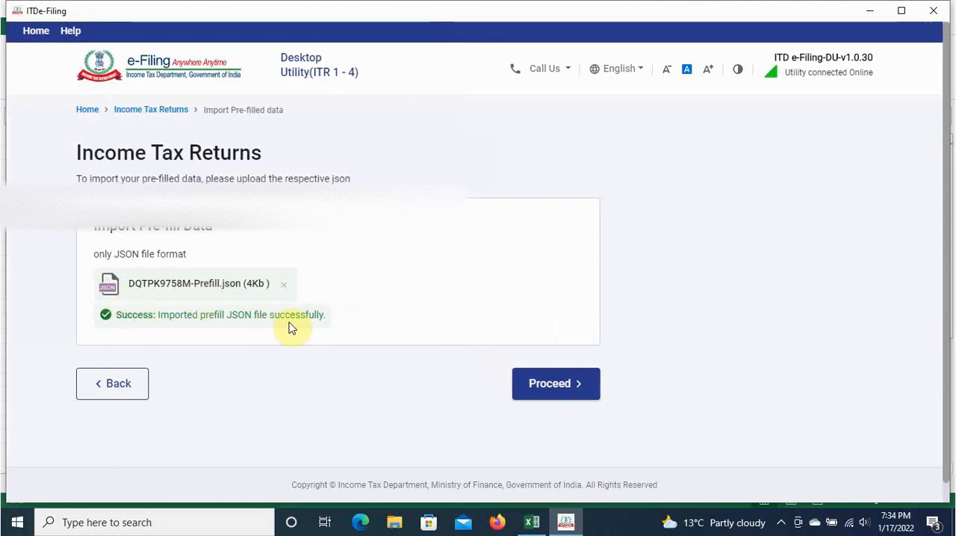
{"action": "left_click", "coordinate": [548, 382]}
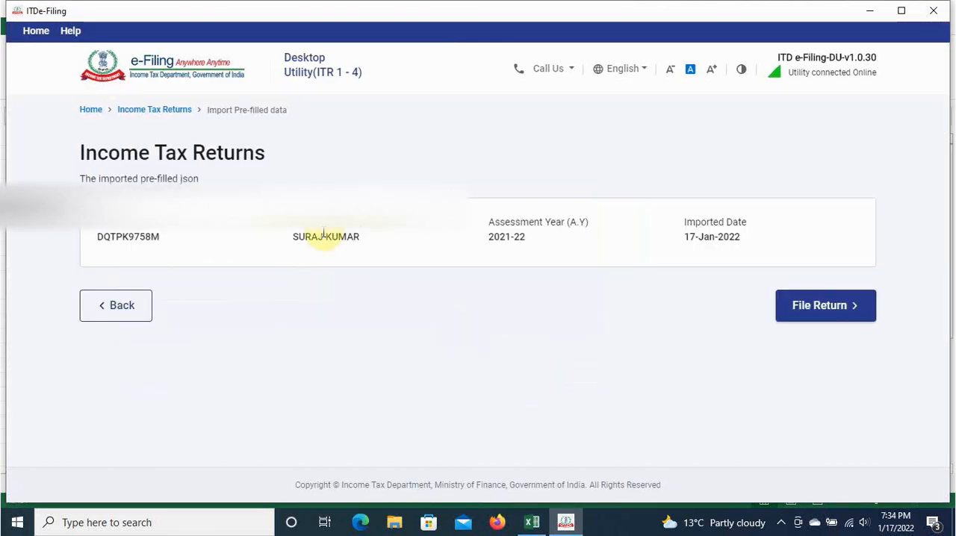
{"action": "left_click", "coordinate": [805, 314]}
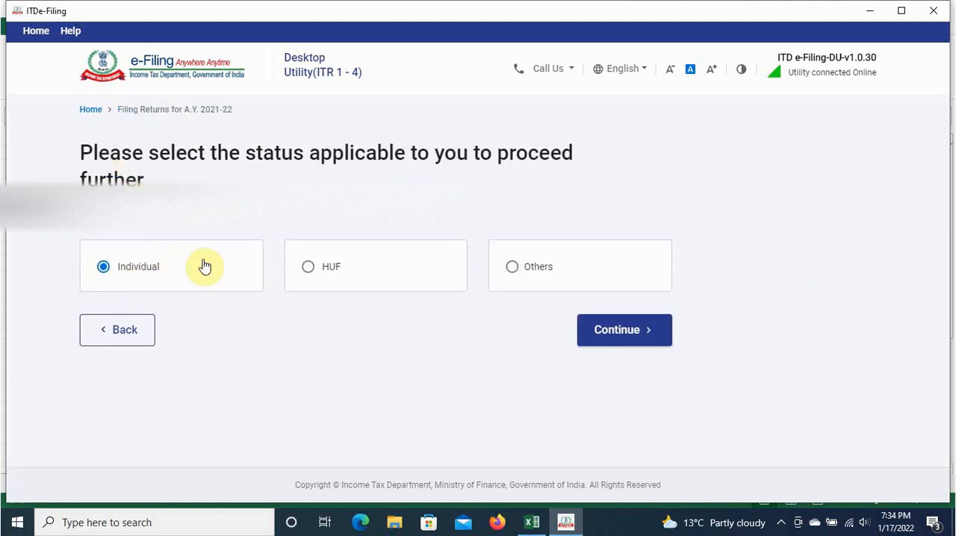
Step: Continue with the Individual status and select ITR - 4 as the form to file
{"action": "left_click", "coordinate": [643, 340]}
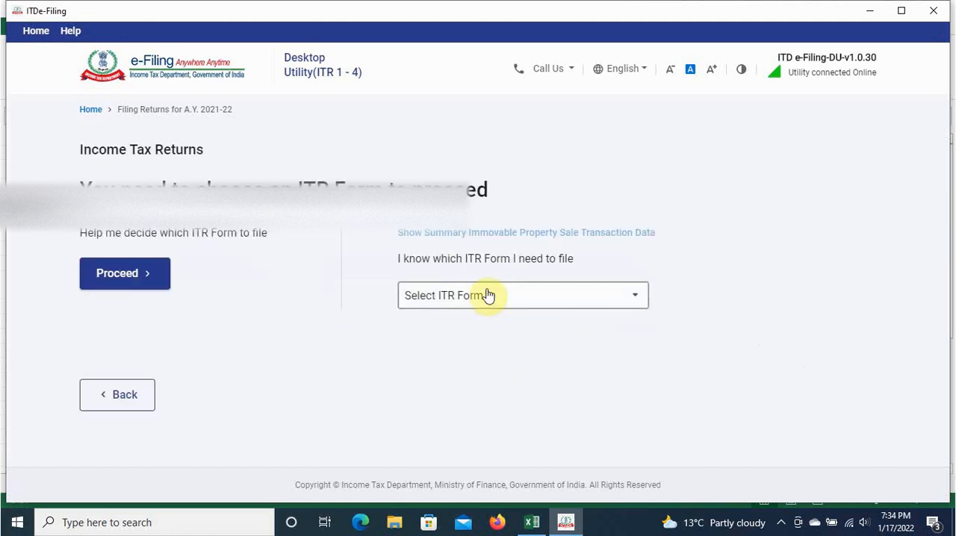
{"action": "left_click", "coordinate": [498, 306]}
{"action": "scroll", "coordinate": [446, 423], "scroll_direction": "down", "scroll_amount": 3}
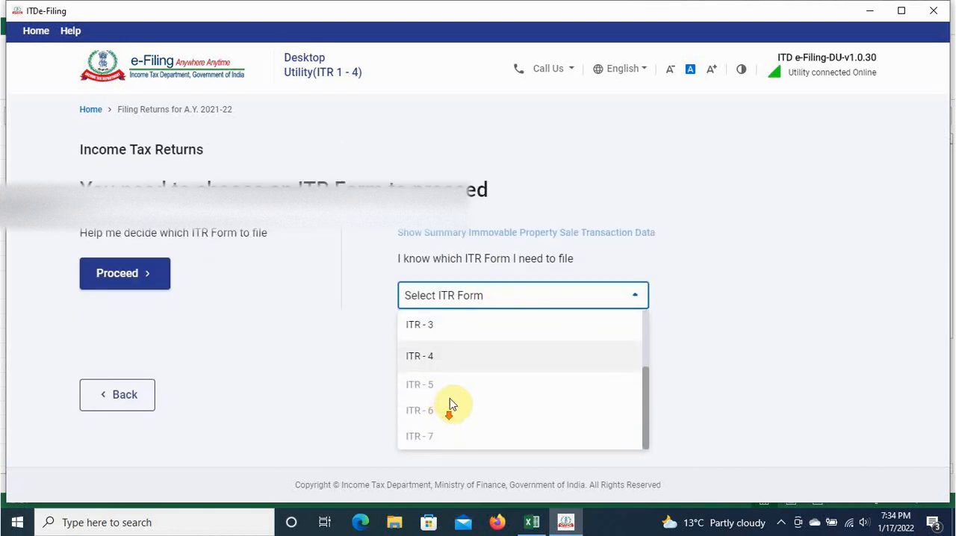
{"action": "left_click", "coordinate": [439, 368]}
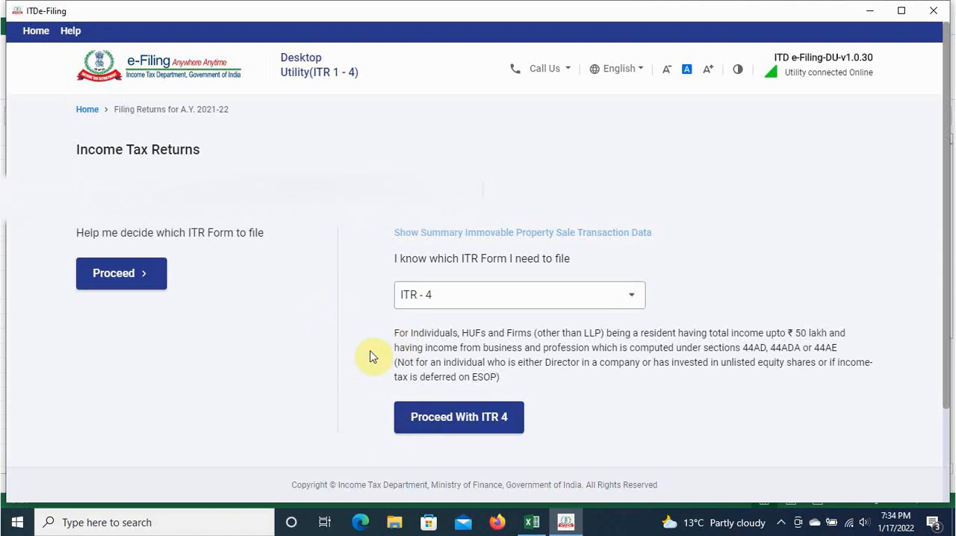
Step: Switch to the balance sheet 20-21 workbook in Excel and examine the F&O turnover, income, expenses, gross profit and net profit figures
{"action": "left_click", "coordinate": [530, 521]}
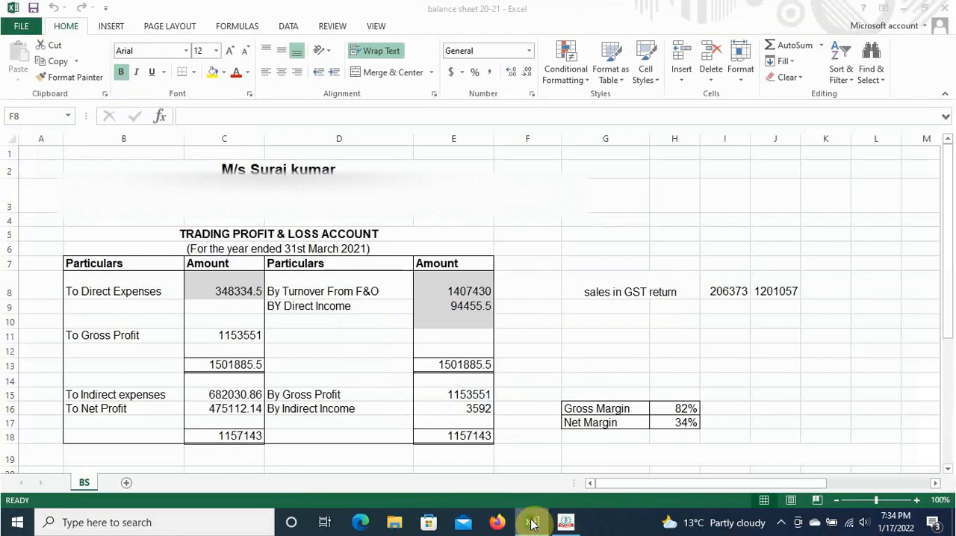
{"action": "scroll", "coordinate": [493, 319], "scroll_direction": "down", "scroll_amount": 5}
{"action": "scroll", "coordinate": [493, 319], "scroll_direction": "up", "scroll_amount": 5}
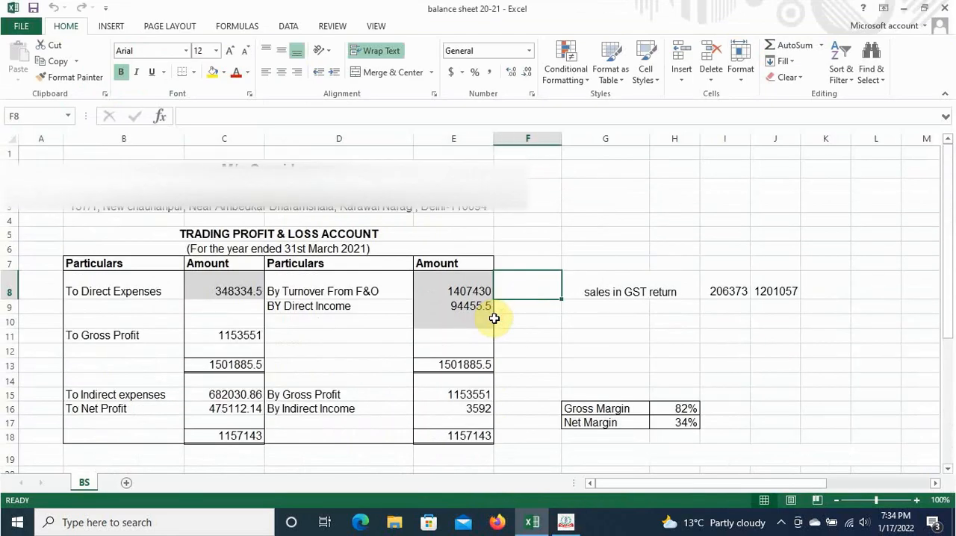
{"action": "left_click", "coordinate": [541, 232]}
{"action": "left_click", "coordinate": [457, 292]}
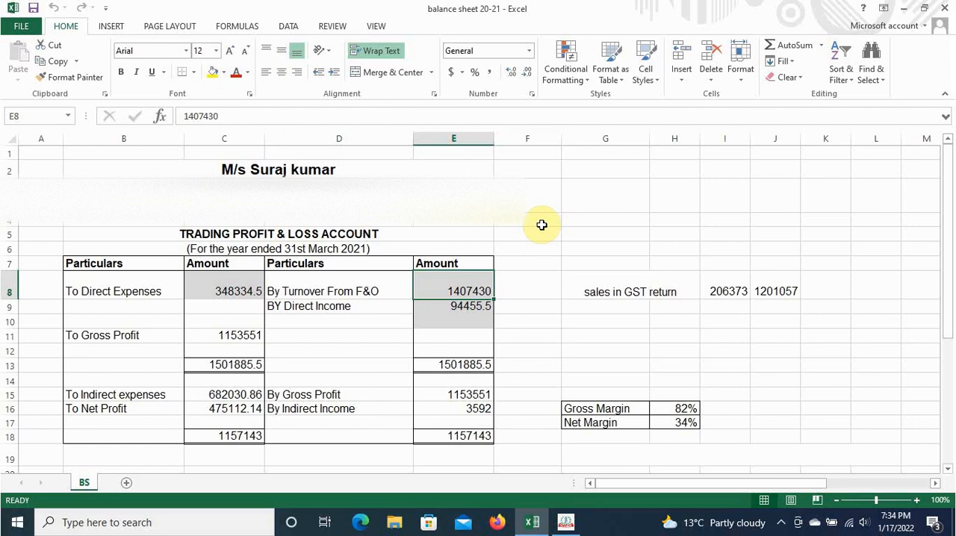
{"action": "left_click", "coordinate": [239, 335]}
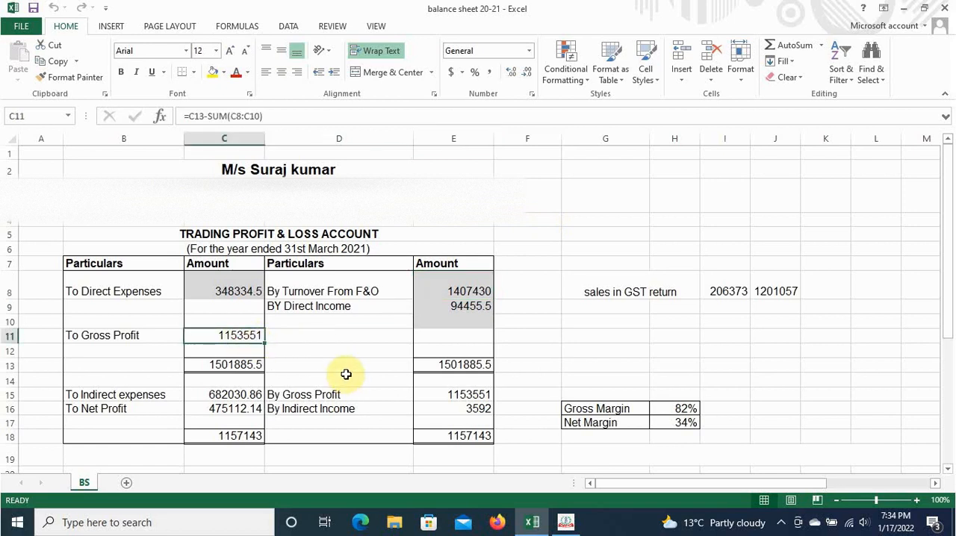
{"action": "left_click", "coordinate": [248, 290]}
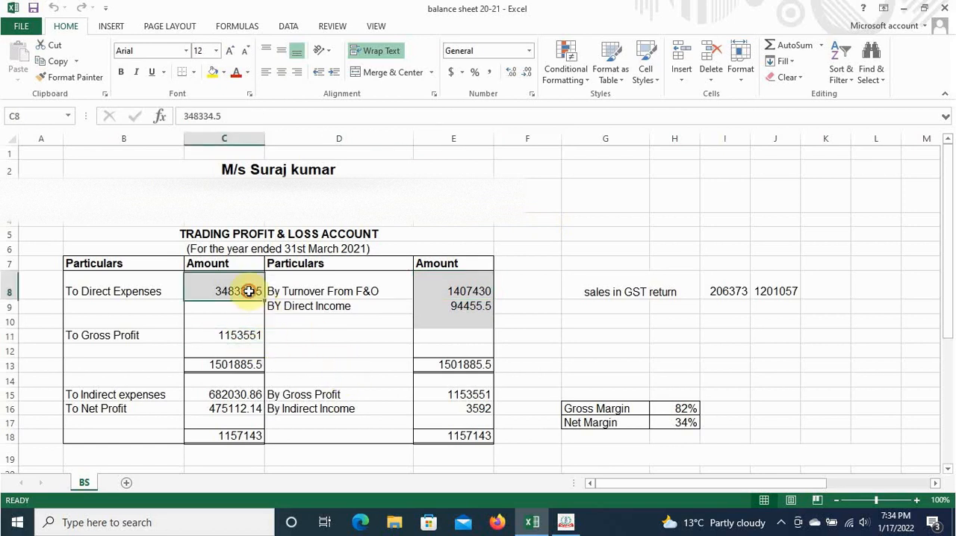
{"action": "left_click", "coordinate": [470, 305]}
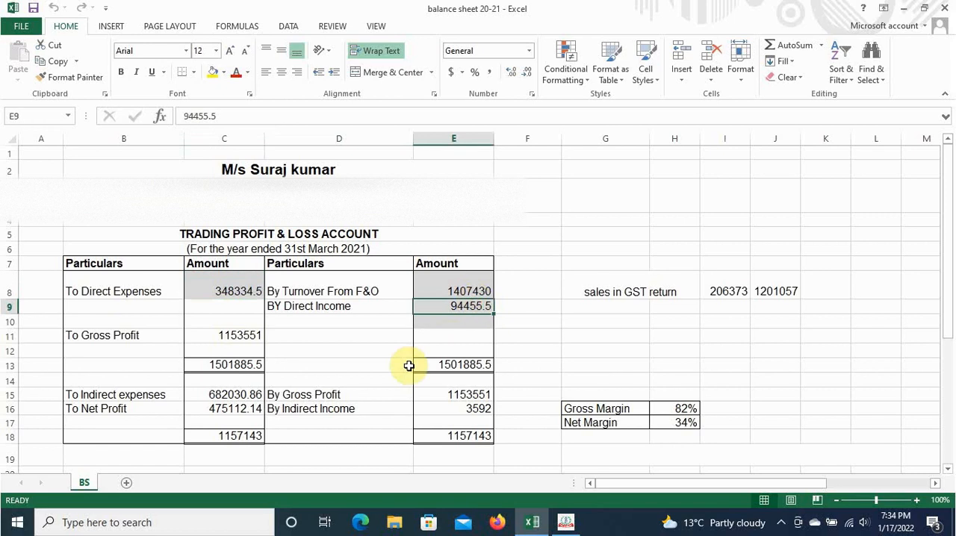
{"action": "left_click", "coordinate": [480, 408]}
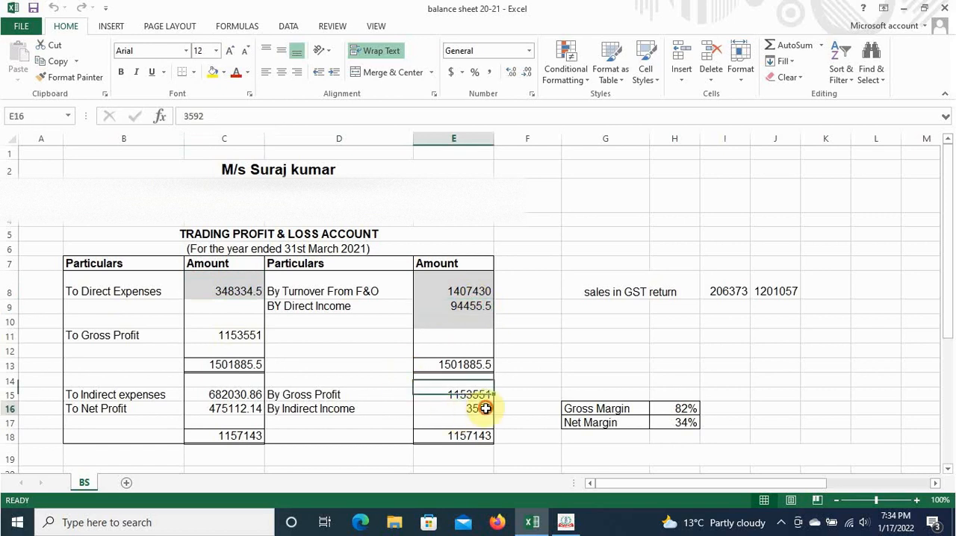
{"action": "left_click", "coordinate": [233, 396]}
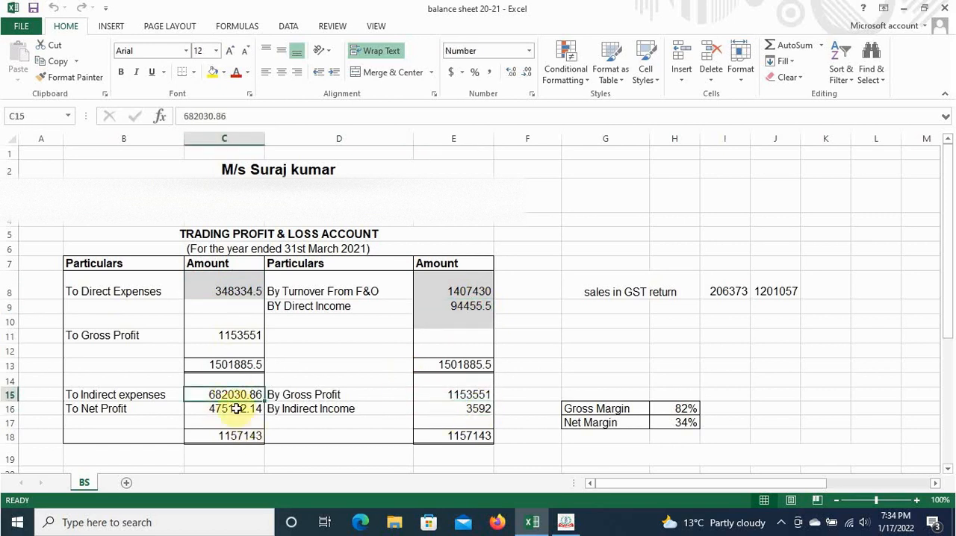
{"action": "left_click", "coordinate": [239, 409]}
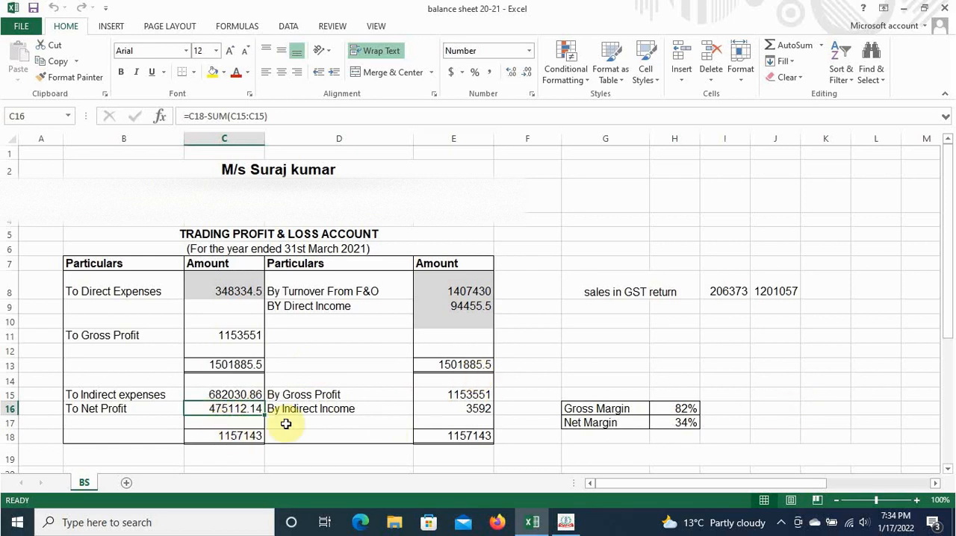
Step: Review the F&O turnover and net profit in the trading account, and the balance sheet as on 31st March 2021
{"action": "left_click", "coordinate": [480, 292]}
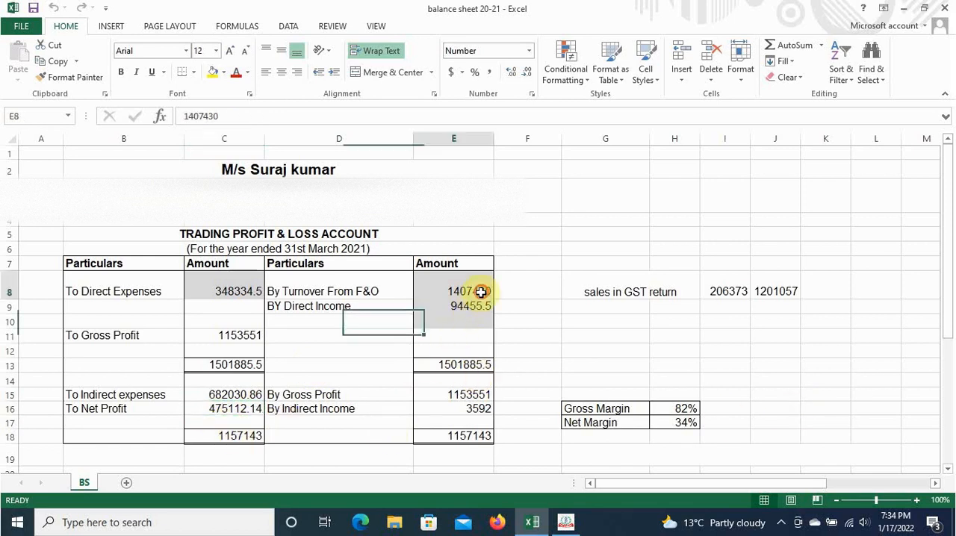
{"action": "left_click", "coordinate": [254, 409]}
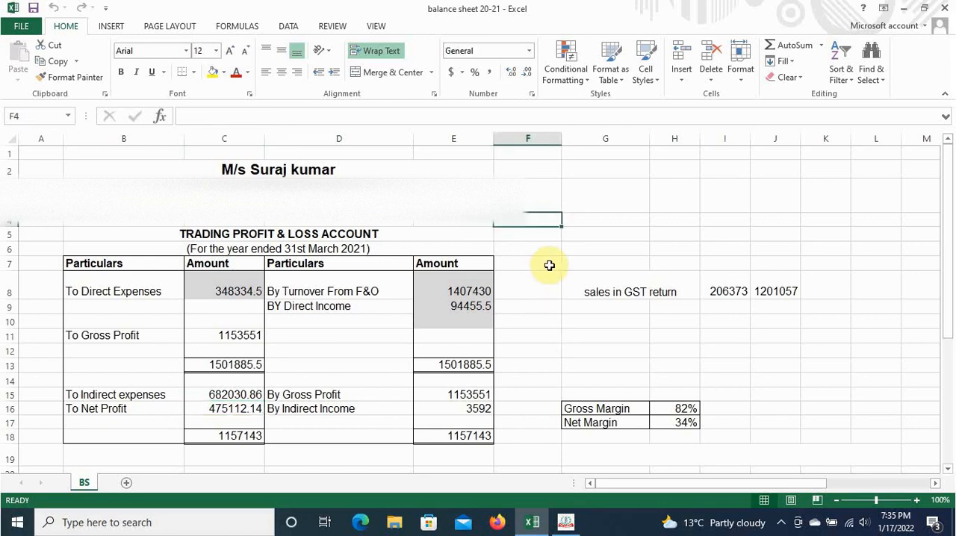
{"action": "left_click", "coordinate": [719, 193]}
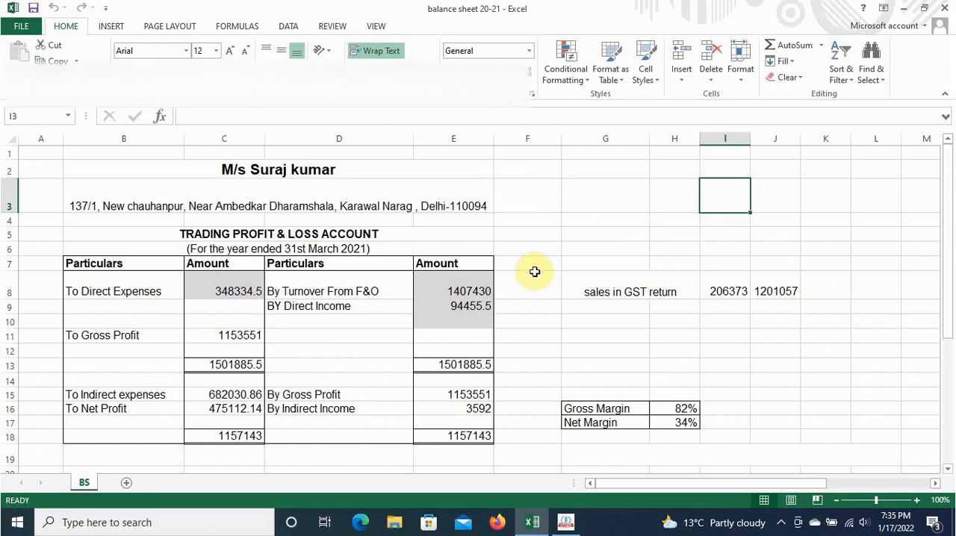
{"action": "scroll", "coordinate": [335, 363], "scroll_direction": "down", "scroll_amount": 4}
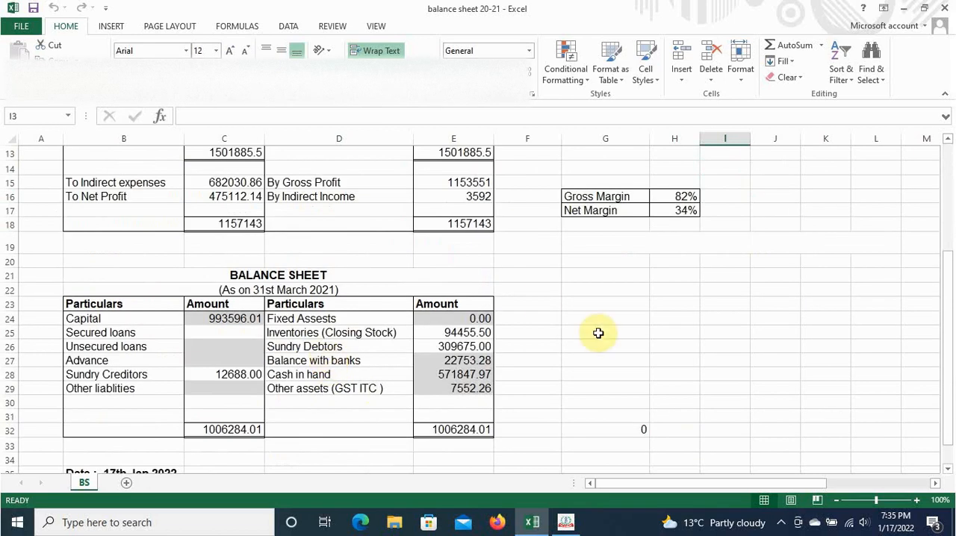
{"action": "left_click", "coordinate": [542, 300]}
{"action": "scroll", "coordinate": [523, 396], "scroll_direction": "down", "scroll_amount": 3}
{"action": "scroll", "coordinate": [460, 388], "scroll_direction": "up", "scroll_amount": 1}
{"action": "scroll", "coordinate": [459, 387], "scroll_direction": "up", "scroll_amount": 6}
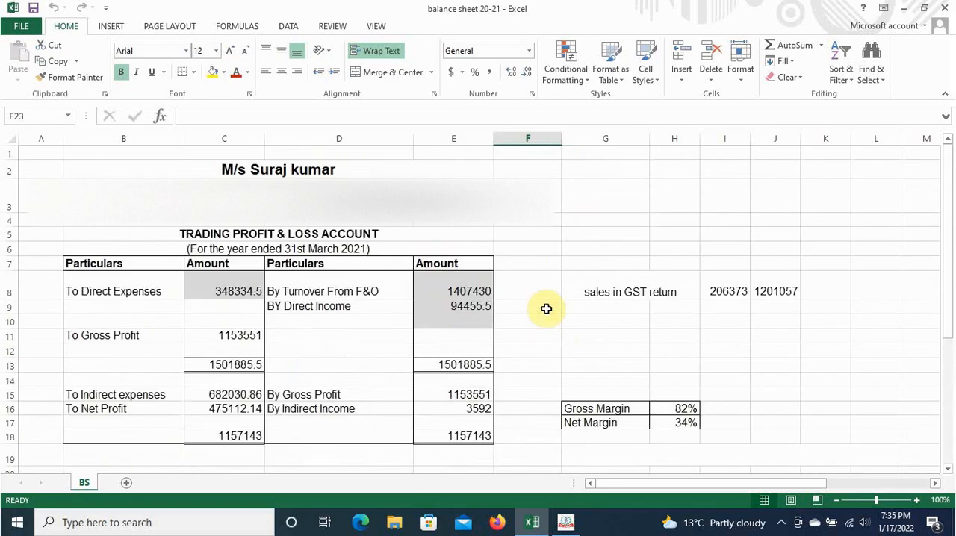
{"action": "scroll", "coordinate": [547, 307], "scroll_direction": "down", "scroll_amount": 4}
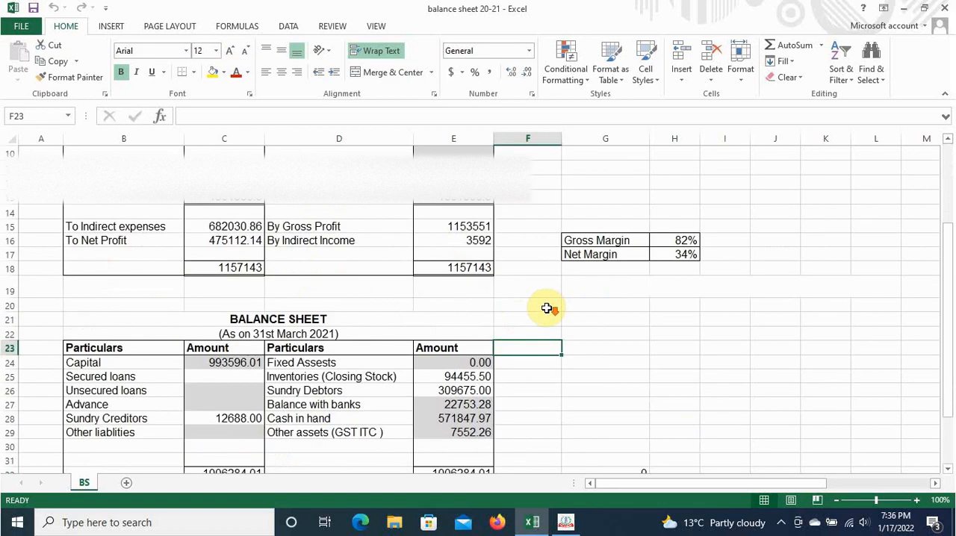
{"action": "scroll", "coordinate": [547, 308], "scroll_direction": "up", "scroll_amount": 4}
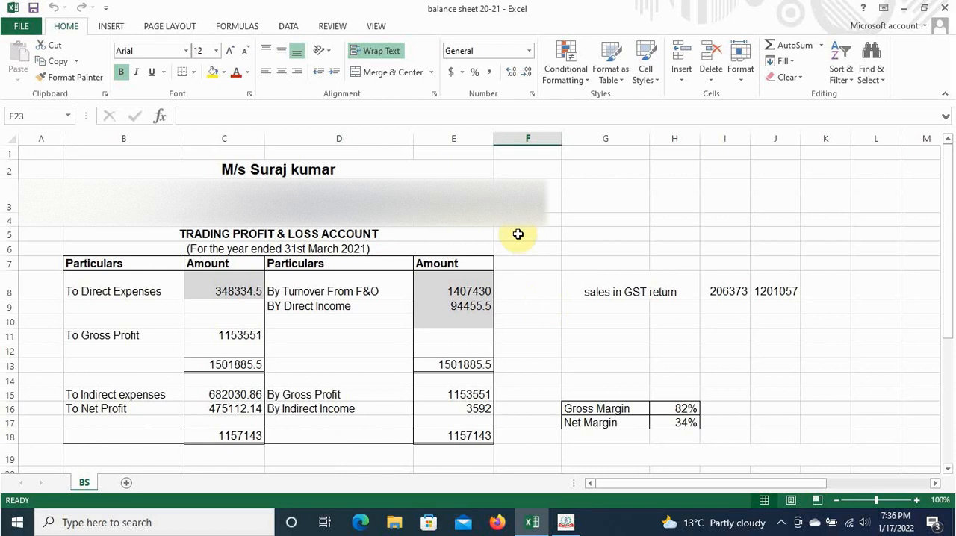
{"action": "scroll", "coordinate": [518, 313], "scroll_direction": "down", "scroll_amount": 1}
Step: Switch back to the ITDe-Filing desktop utility, proceed with ITR 4 and get started on the return
{"action": "left_click", "coordinate": [565, 522]}
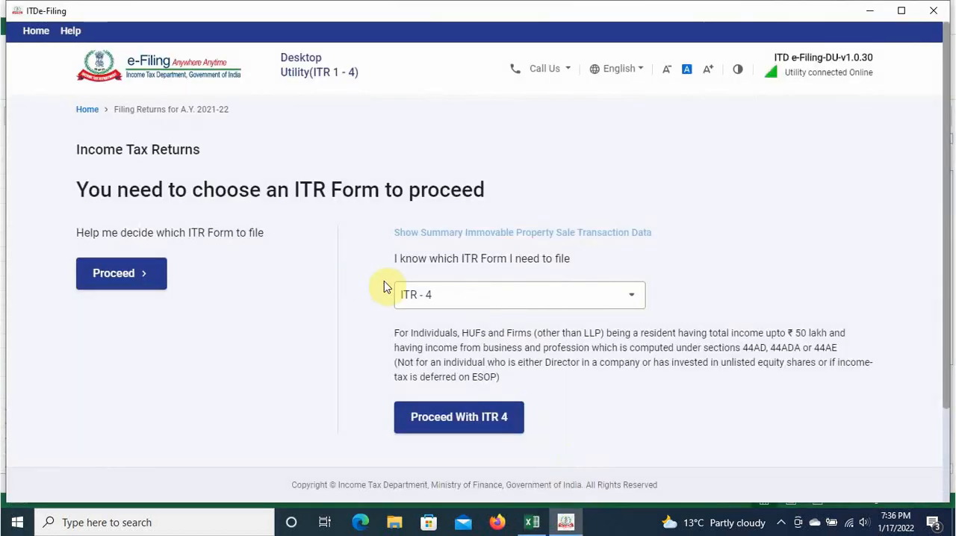
{"action": "left_click", "coordinate": [451, 423]}
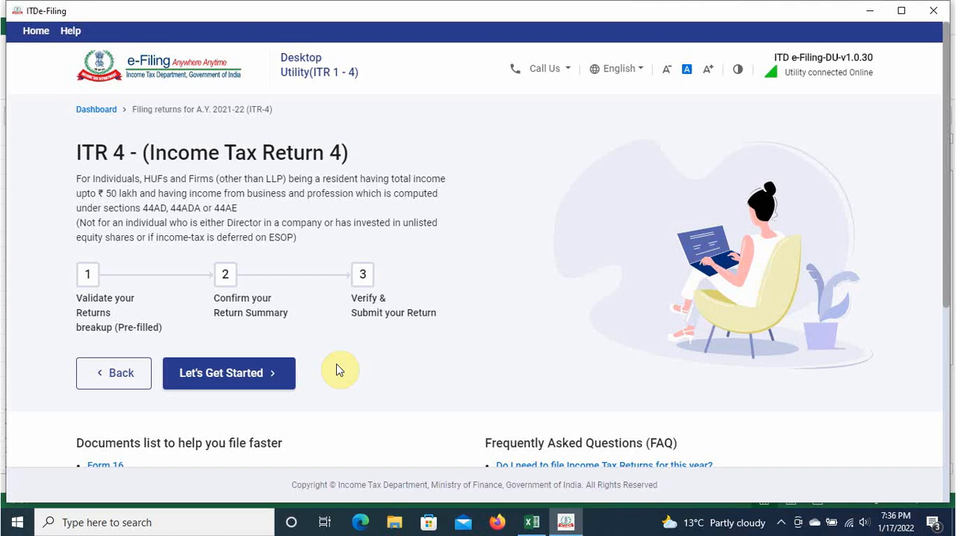
{"action": "scroll", "coordinate": [337, 369], "scroll_direction": "down", "scroll_amount": 3}
{"action": "scroll", "coordinate": [337, 368], "scroll_direction": "up", "scroll_amount": 2}
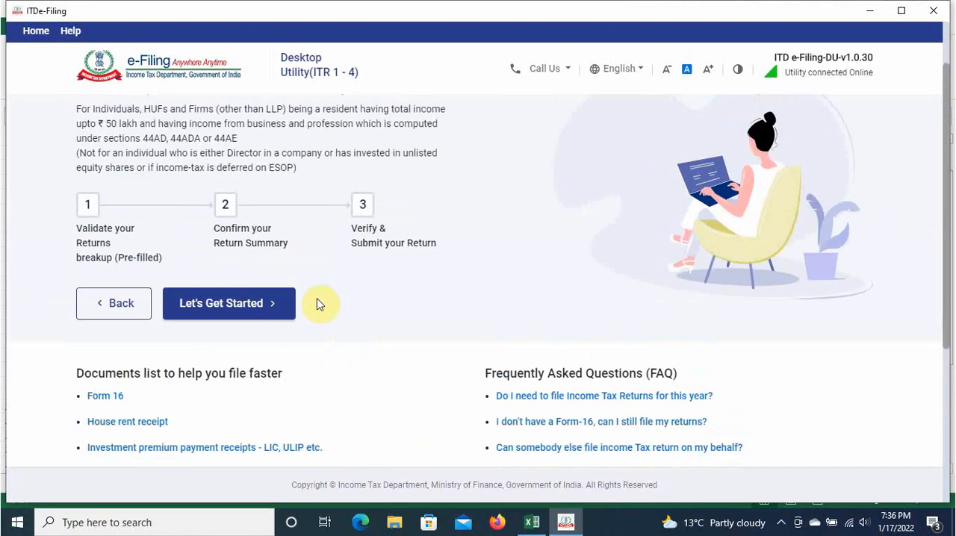
{"action": "left_click", "coordinate": [196, 303]}
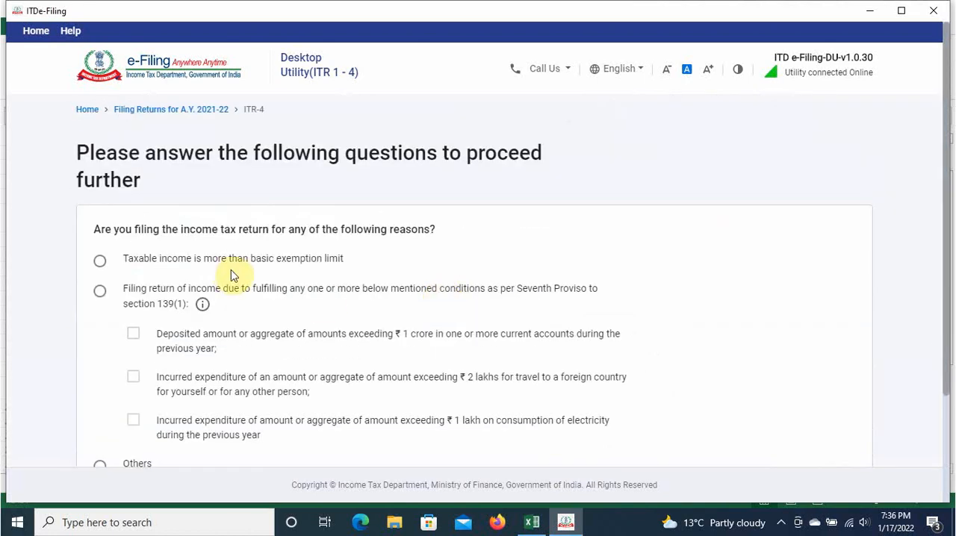
Step: Give taxable income above the basic exemption limit as the reason for filing and continue to the prefilled data
{"action": "scroll", "coordinate": [207, 253], "scroll_direction": "down", "scroll_amount": 2}
{"action": "scroll", "coordinate": [199, 282], "scroll_direction": "up", "scroll_amount": 2}
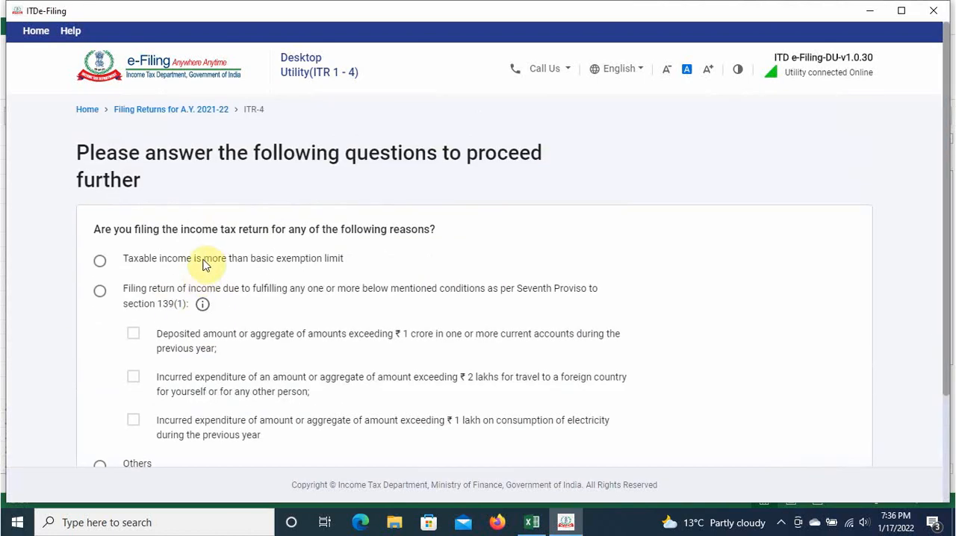
{"action": "left_click", "coordinate": [157, 268]}
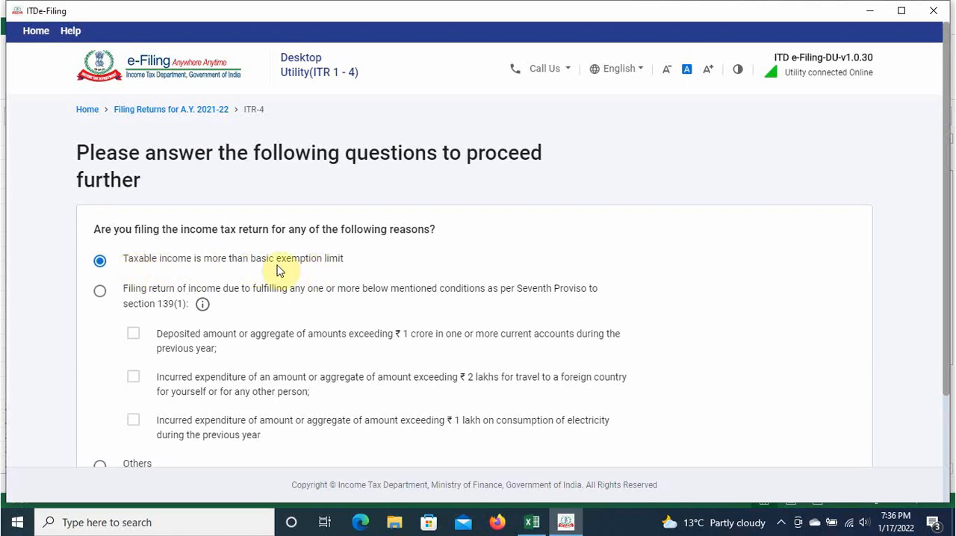
{"action": "scroll", "coordinate": [378, 288], "scroll_direction": "down", "scroll_amount": 3}
{"action": "scroll", "coordinate": [381, 292], "scroll_direction": "up", "scroll_amount": 3}
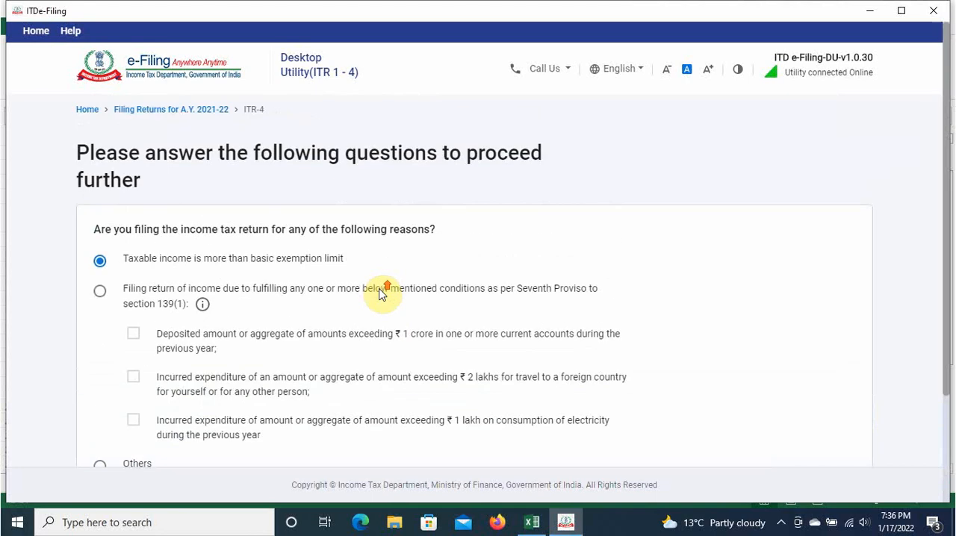
{"action": "scroll", "coordinate": [379, 293], "scroll_direction": "down", "scroll_amount": 3}
{"action": "scroll", "coordinate": [371, 280], "scroll_direction": "up", "scroll_amount": 3}
{"action": "scroll", "coordinate": [220, 284], "scroll_direction": "down", "scroll_amount": 3}
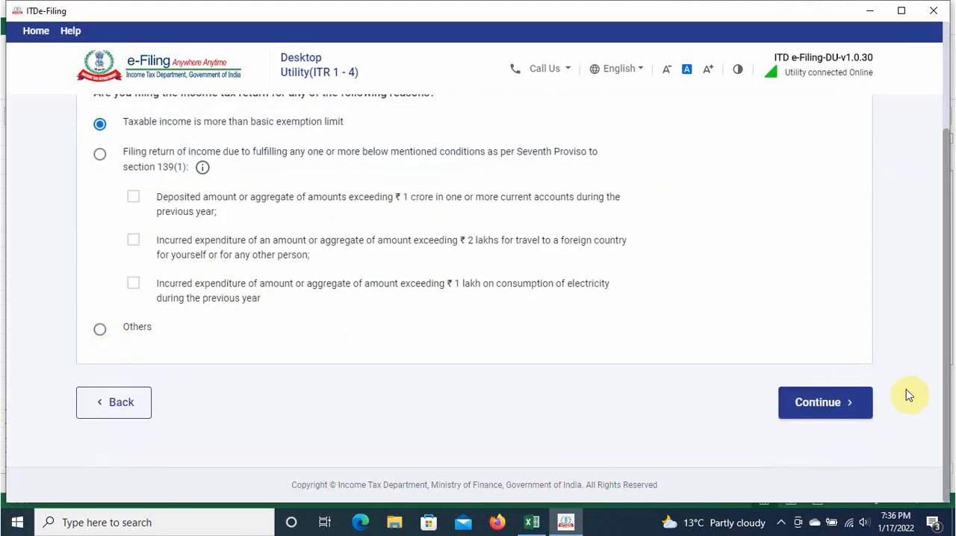
{"action": "left_click", "coordinate": [816, 404]}
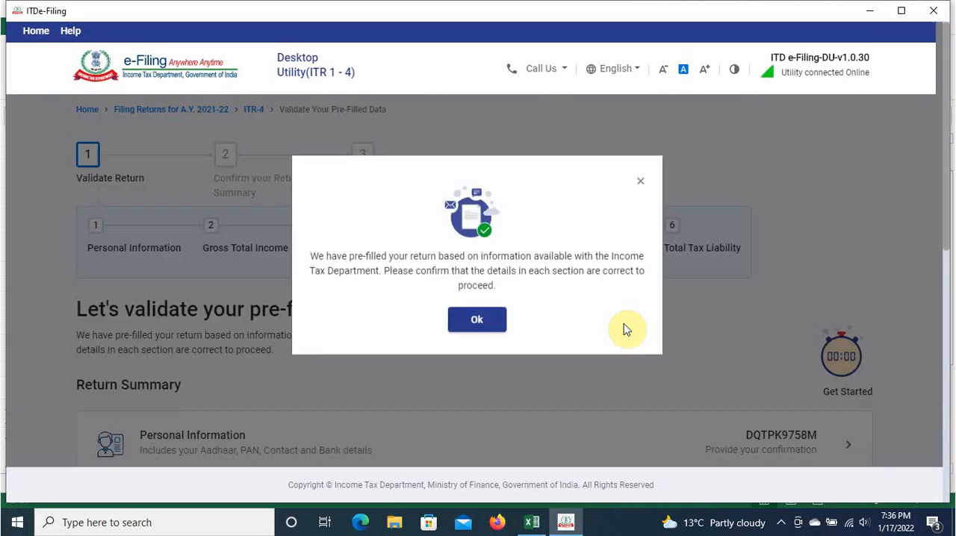
Step: Acknowledge the prefilled-return notice and open the Personal Information section of the return summary
{"action": "left_click", "coordinate": [479, 329]}
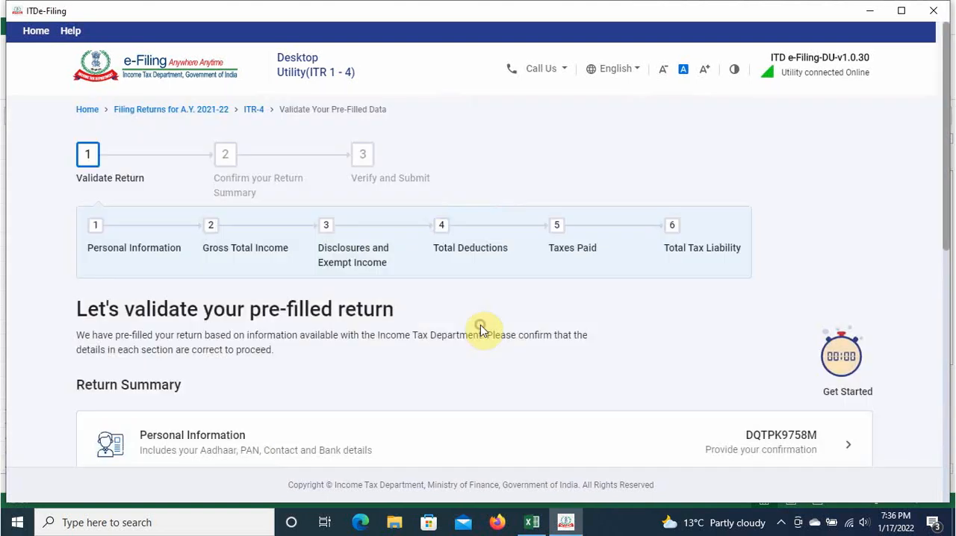
{"action": "scroll", "coordinate": [512, 331], "scroll_direction": "down", "scroll_amount": 3}
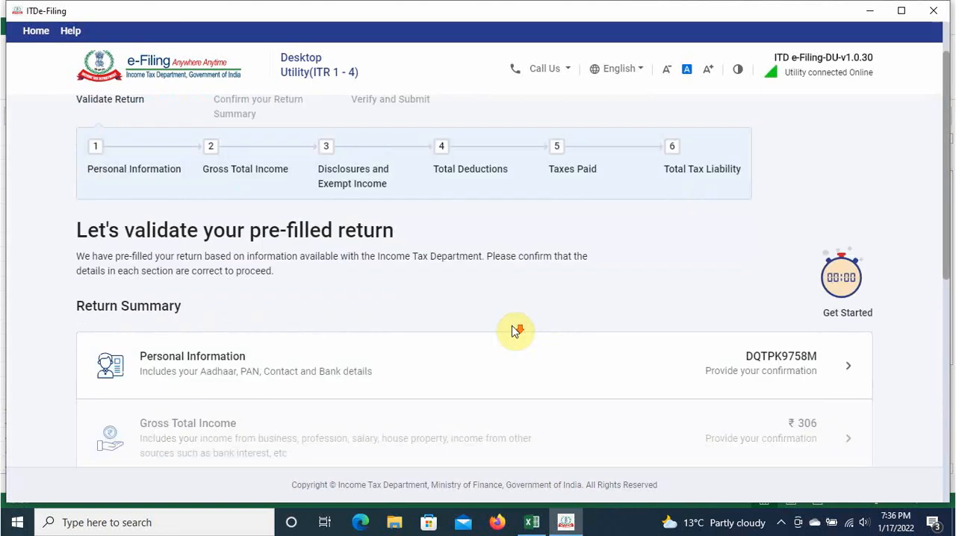
{"action": "left_click", "coordinate": [704, 241]}
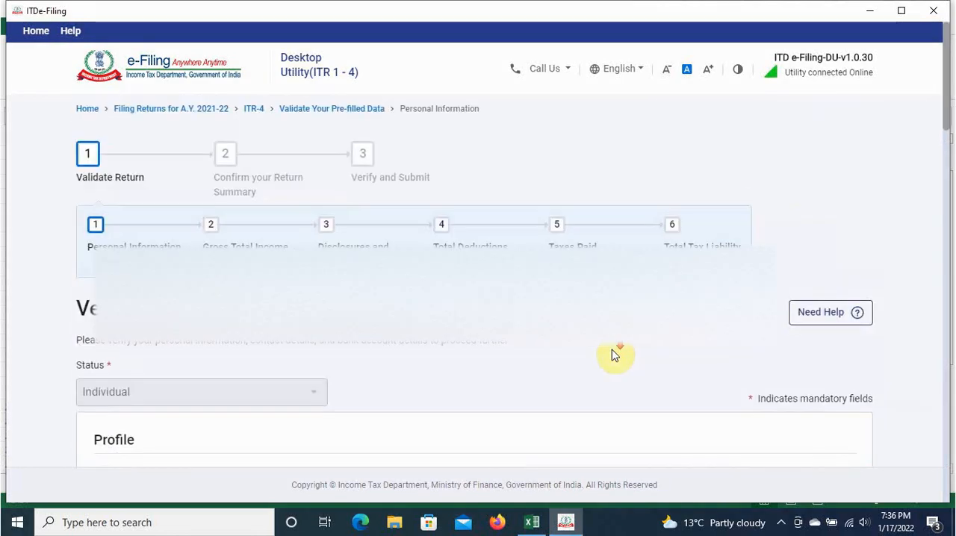
Step: Answer No to the new tax regime u/s 115BAC and to filing by a representative assessee, and confirm the personal information
{"action": "scroll", "coordinate": [612, 356], "scroll_direction": "down", "scroll_amount": 10}
{"action": "scroll", "coordinate": [612, 355], "scroll_direction": "down", "scroll_amount": 4}
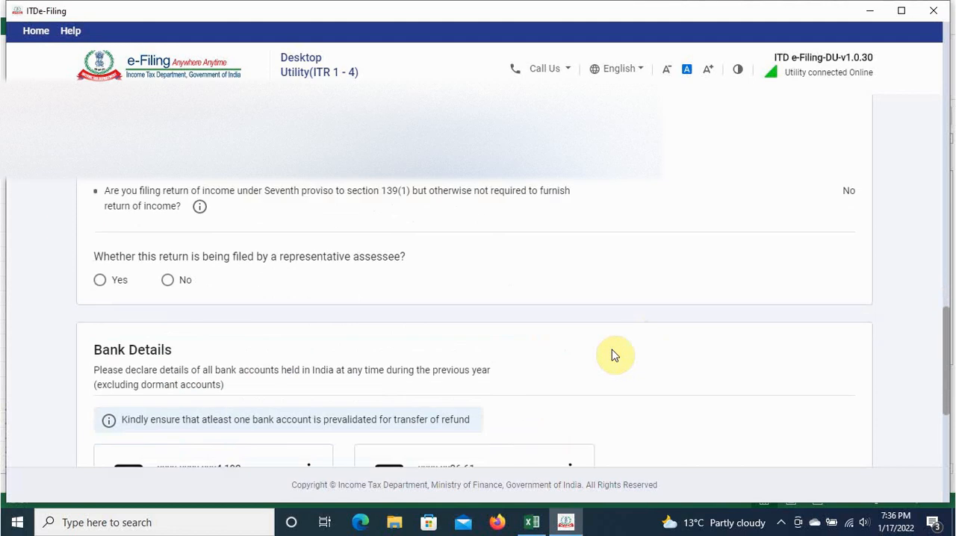
{"action": "scroll", "coordinate": [612, 355], "scroll_direction": "up", "scroll_amount": 3}
{"action": "scroll", "coordinate": [612, 355], "scroll_direction": "down", "scroll_amount": 2}
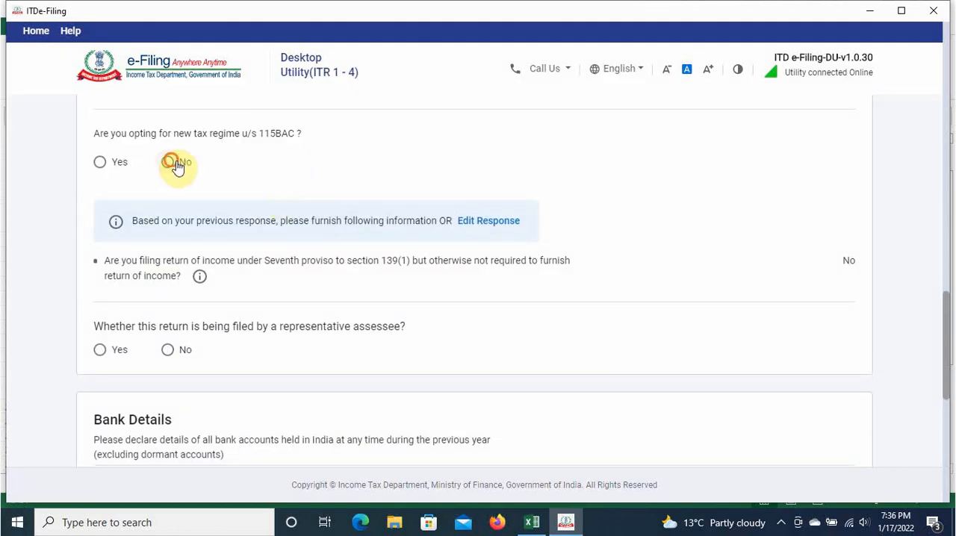
{"action": "left_click", "coordinate": [176, 167]}
{"action": "scroll", "coordinate": [277, 331], "scroll_direction": "down", "scroll_amount": 1}
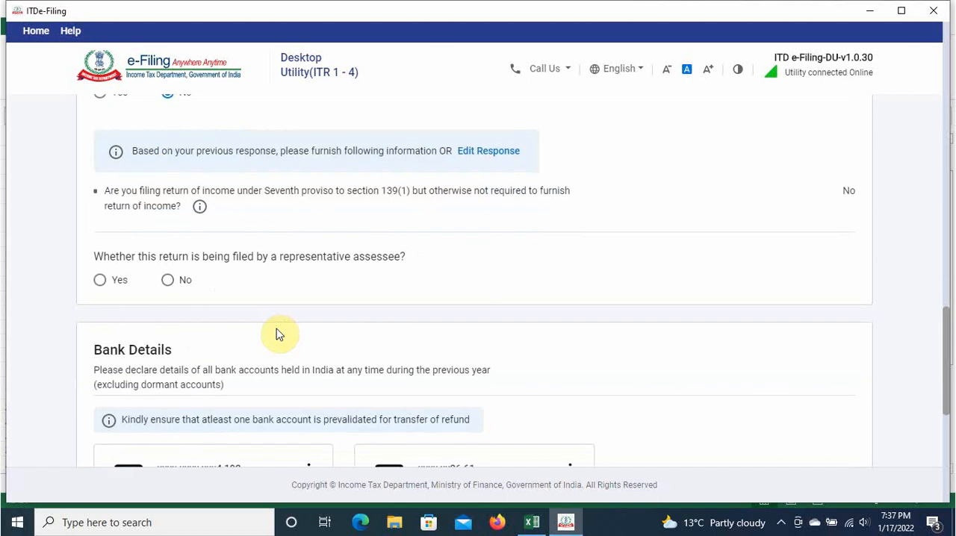
{"action": "left_click", "coordinate": [183, 282]}
{"action": "scroll", "coordinate": [228, 298], "scroll_direction": "down", "scroll_amount": 4}
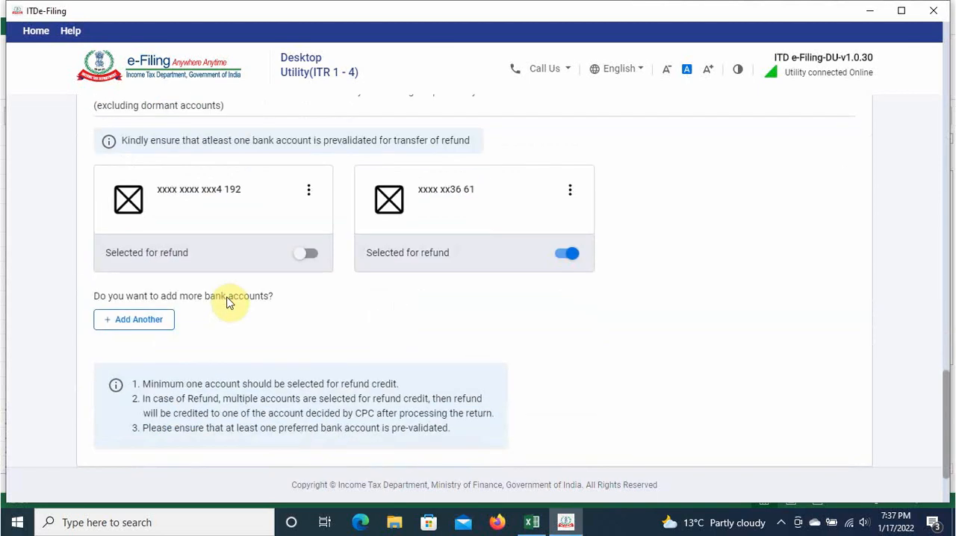
{"action": "scroll", "coordinate": [486, 249], "scroll_direction": "down", "scroll_amount": 2}
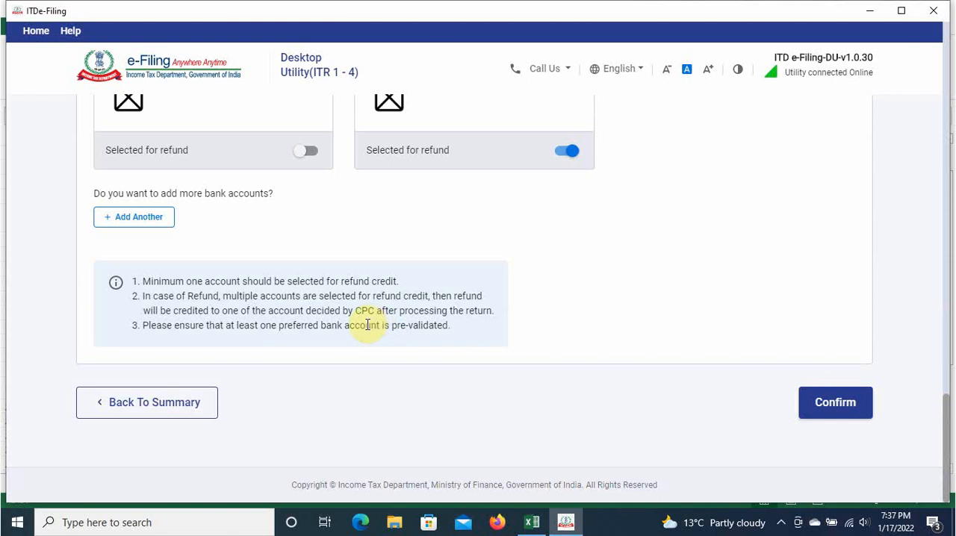
{"action": "left_click", "coordinate": [835, 402]}
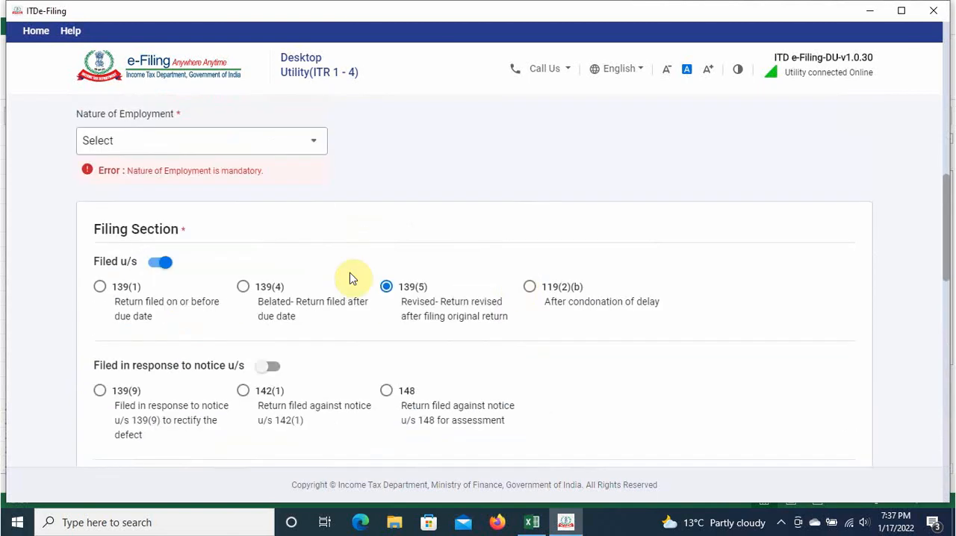
Step: Set the Nature of Employment to Others in the personal information
{"action": "left_click", "coordinate": [221, 145]}
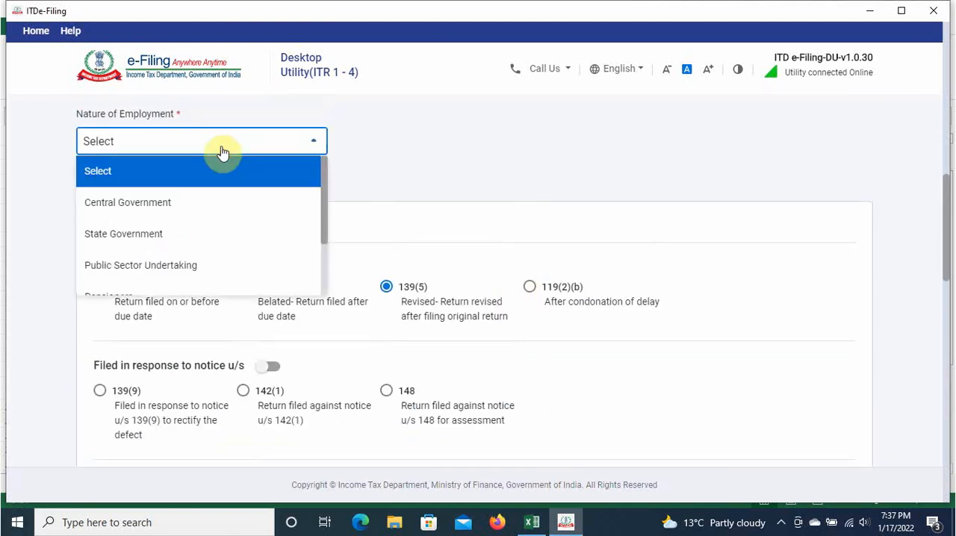
{"action": "scroll", "coordinate": [197, 244], "scroll_direction": "down", "scroll_amount": 2}
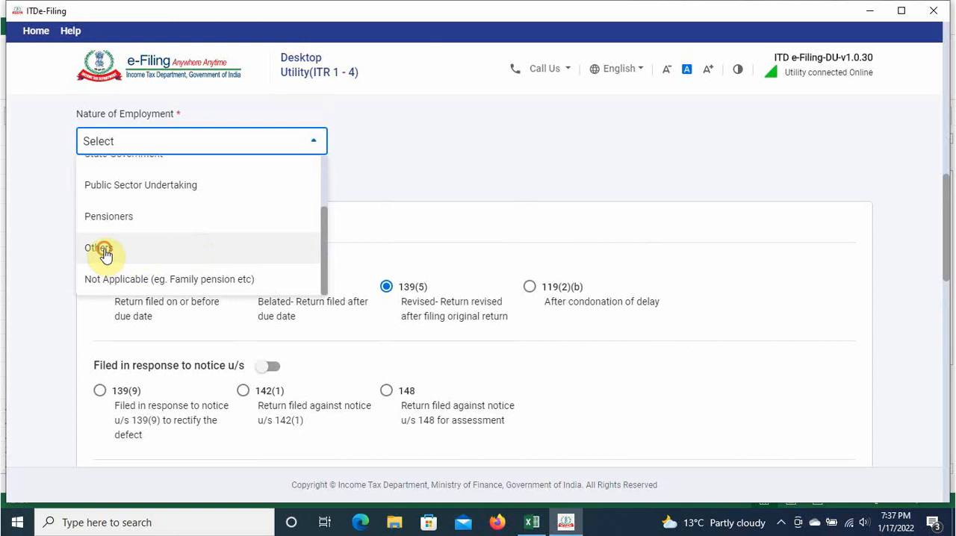
{"action": "left_click", "coordinate": [103, 250]}
{"action": "left_click", "coordinate": [361, 191]}
{"action": "scroll", "coordinate": [324, 222], "scroll_direction": "up", "scroll_amount": 2}
{"action": "left_click", "coordinate": [294, 274]}
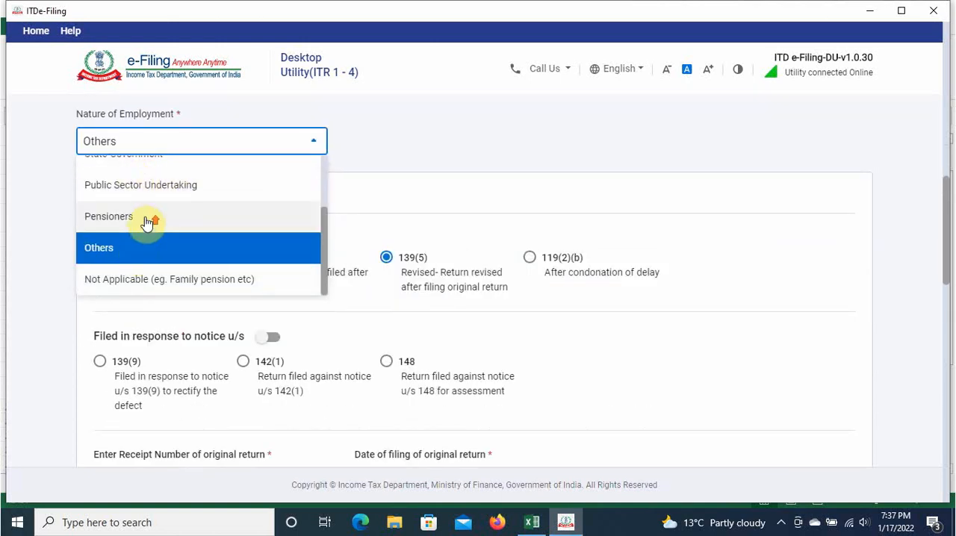
{"action": "scroll", "coordinate": [147, 222], "scroll_direction": "up", "scroll_amount": 2}
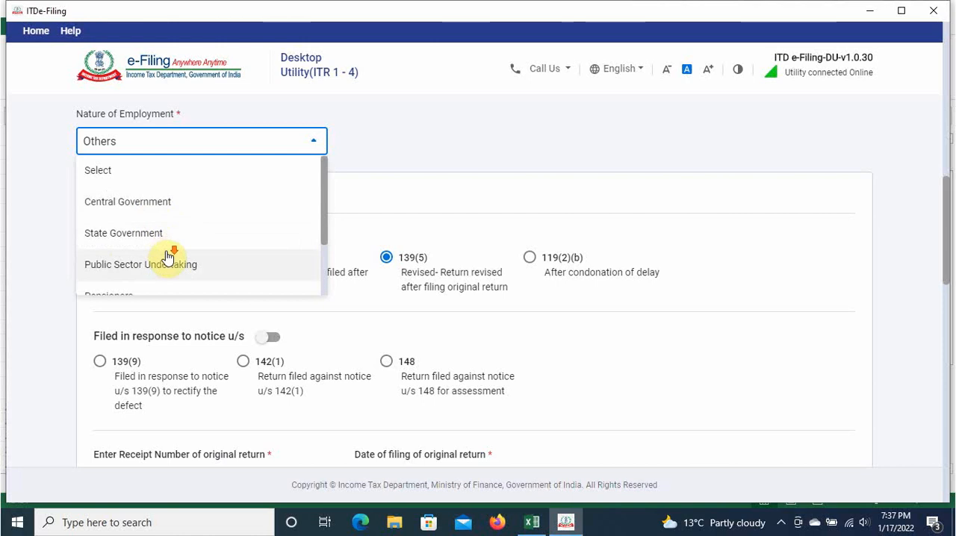
{"action": "scroll", "coordinate": [168, 254], "scroll_direction": "down", "scroll_amount": 2}
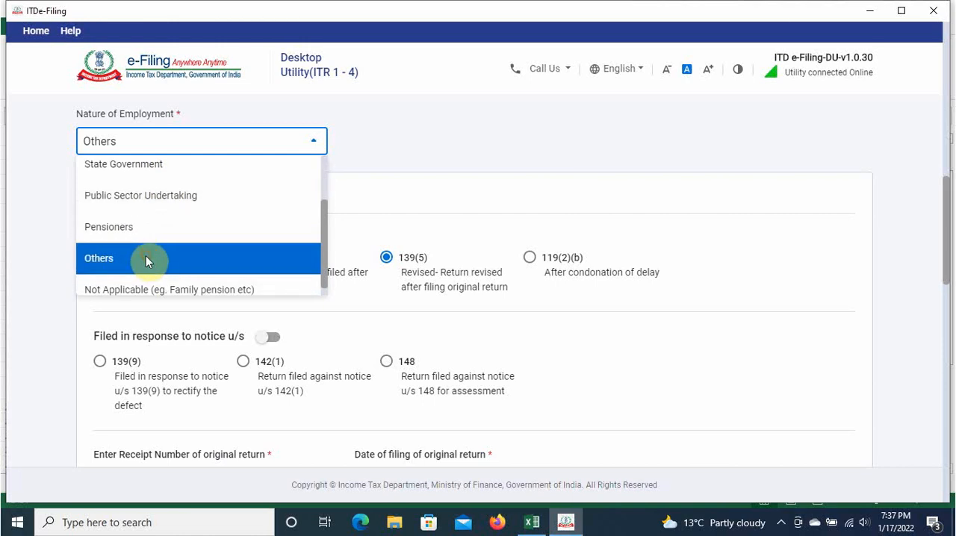
{"action": "left_click", "coordinate": [145, 258]}
Step: Review the original return details, tax regime answer, representative assessee answer and bank accounts selected for refund
{"action": "scroll", "coordinate": [425, 199], "scroll_direction": "down", "scroll_amount": 4}
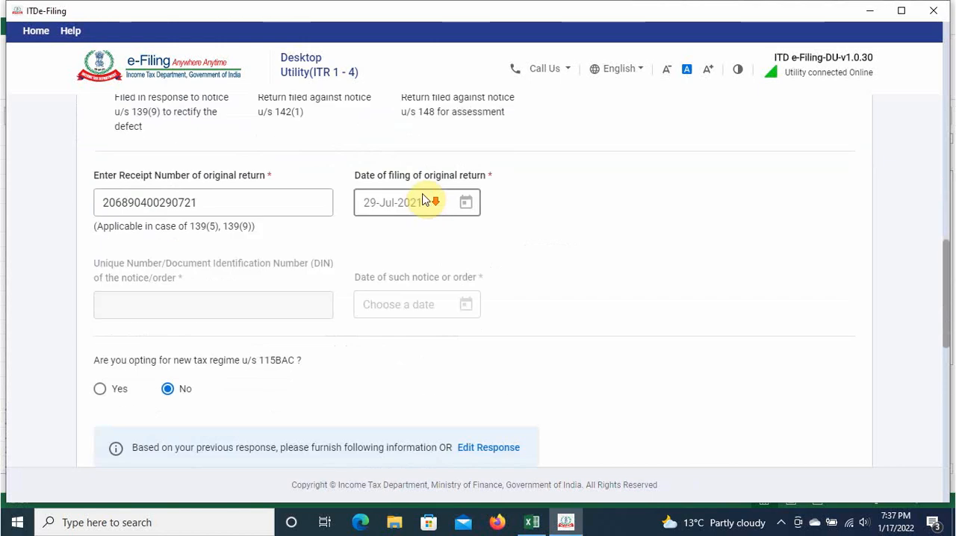
{"action": "scroll", "coordinate": [424, 200], "scroll_direction": "down", "scroll_amount": 12}
{"action": "scroll", "coordinate": [486, 273], "scroll_direction": "up", "scroll_amount": 2}
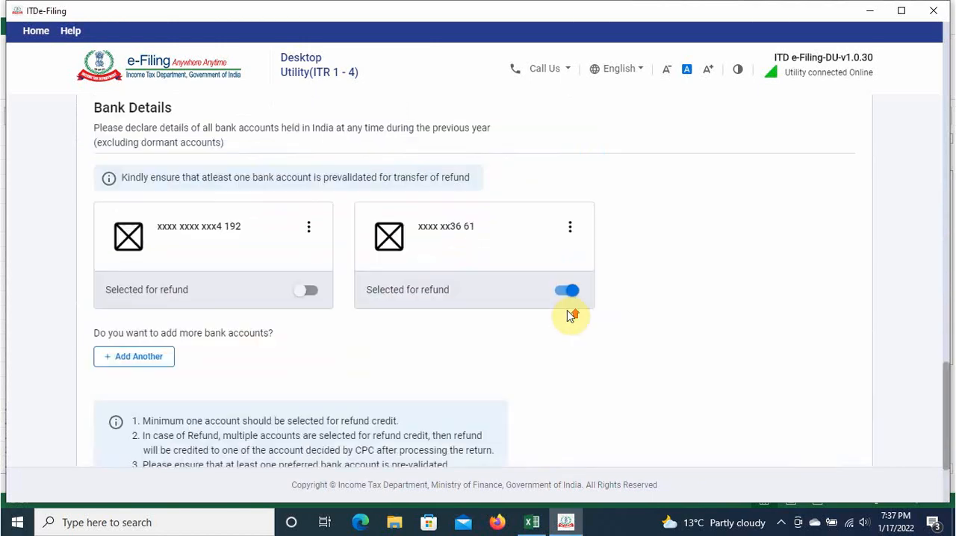
{"action": "scroll", "coordinate": [567, 313], "scroll_direction": "up", "scroll_amount": 10}
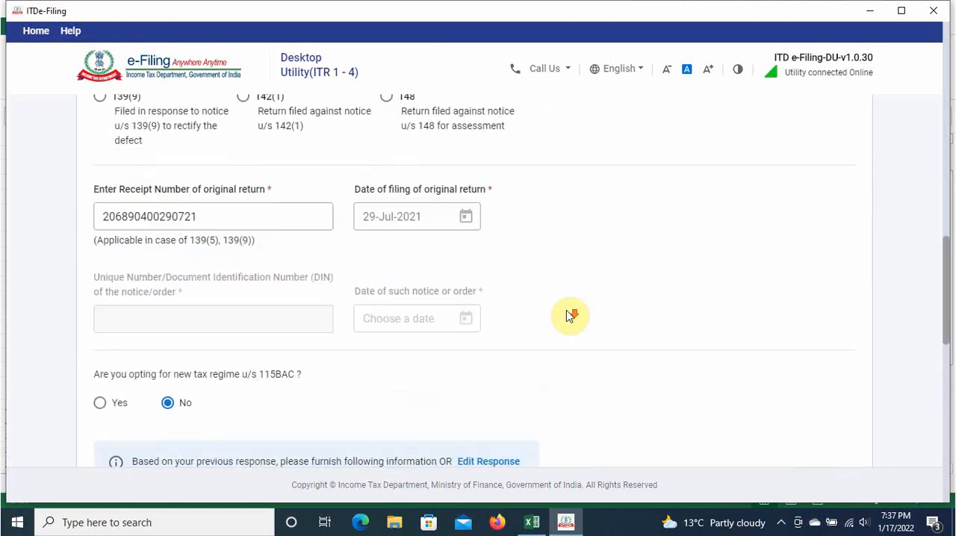
{"action": "scroll", "coordinate": [568, 315], "scroll_direction": "down", "scroll_amount": 7}
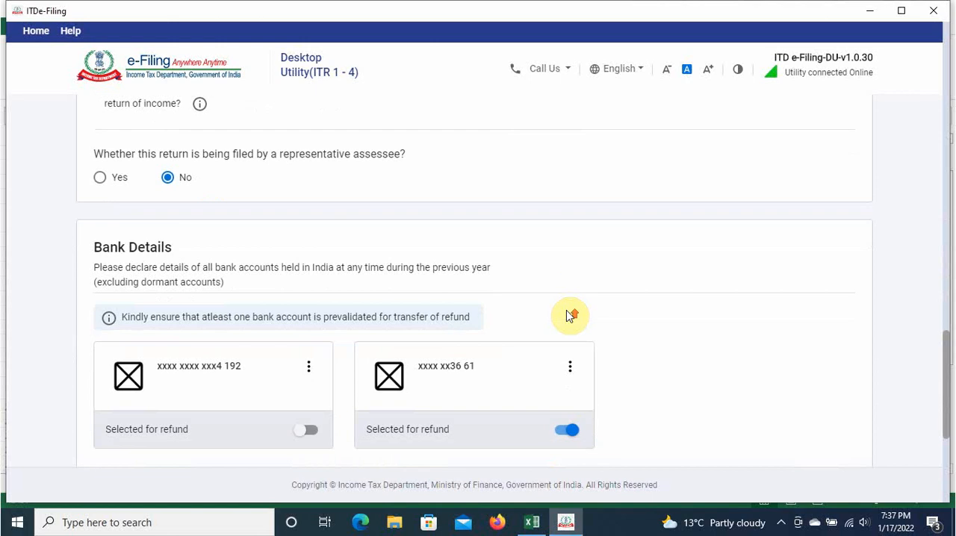
{"action": "scroll", "coordinate": [567, 316], "scroll_direction": "up", "scroll_amount": 4}
{"action": "scroll", "coordinate": [567, 313], "scroll_direction": "up", "scroll_amount": 1}
{"action": "scroll", "coordinate": [572, 314], "scroll_direction": "down", "scroll_amount": 8}
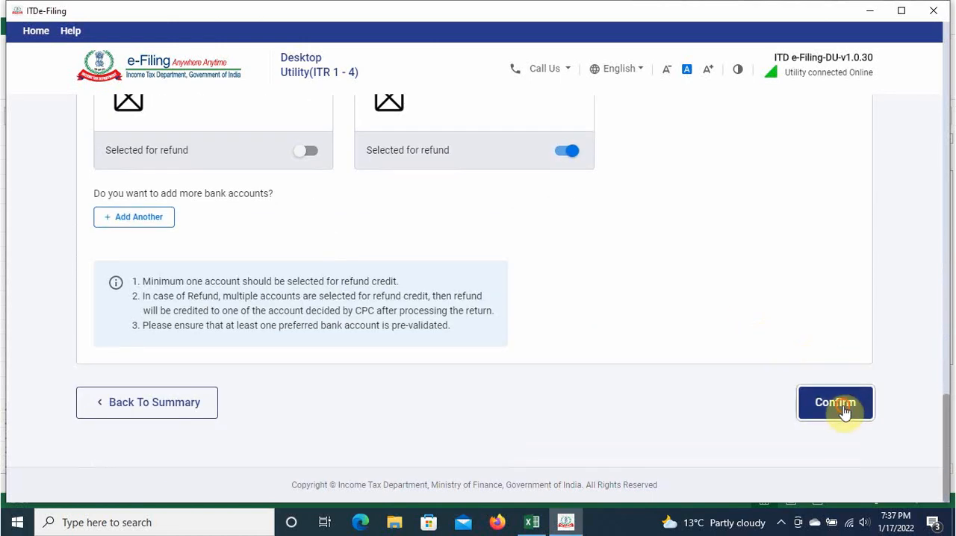
Step: Confirm the personal information section and open the Gross Total Income section of the return summary
{"action": "left_click", "coordinate": [842, 410]}
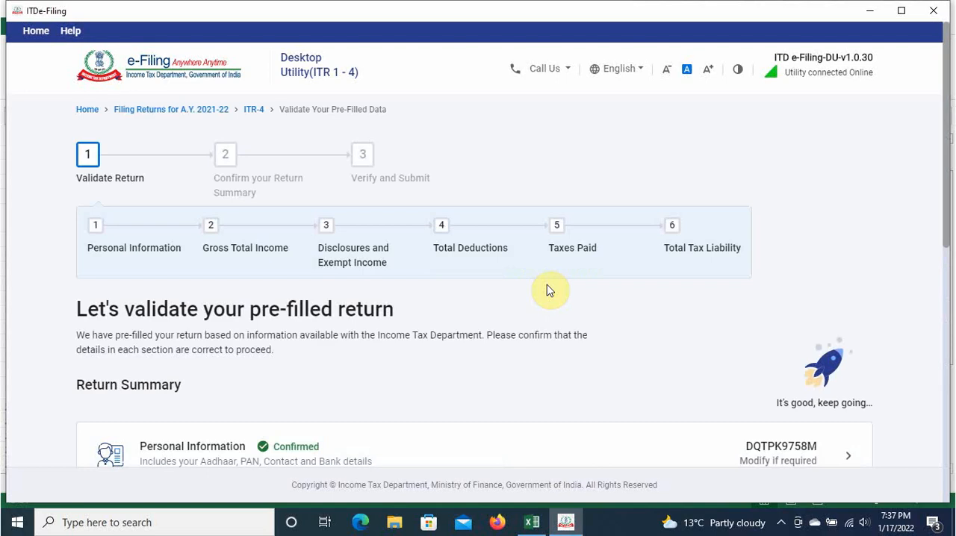
{"action": "scroll", "coordinate": [548, 291], "scroll_direction": "down", "scroll_amount": 2}
{"action": "scroll", "coordinate": [457, 302], "scroll_direction": "down", "scroll_amount": 2}
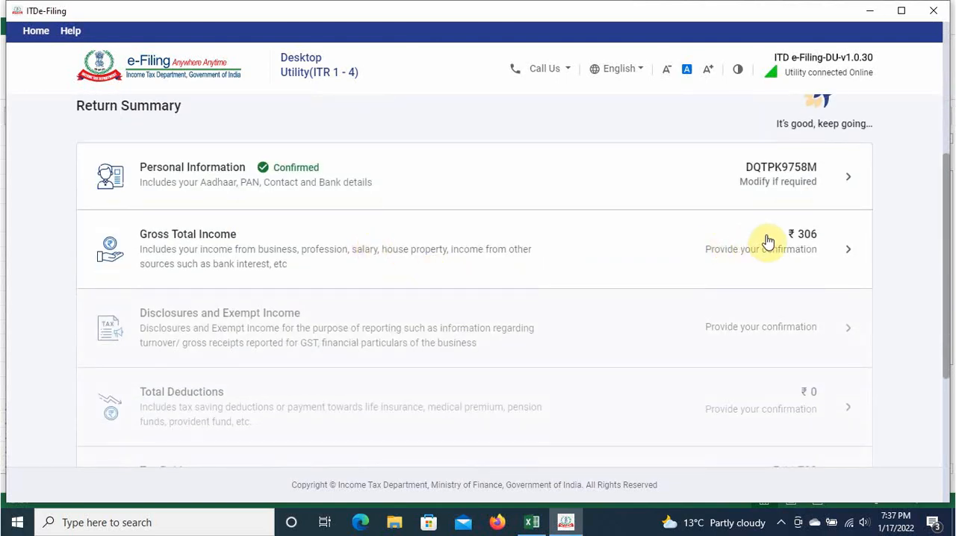
{"action": "left_click", "coordinate": [723, 239]}
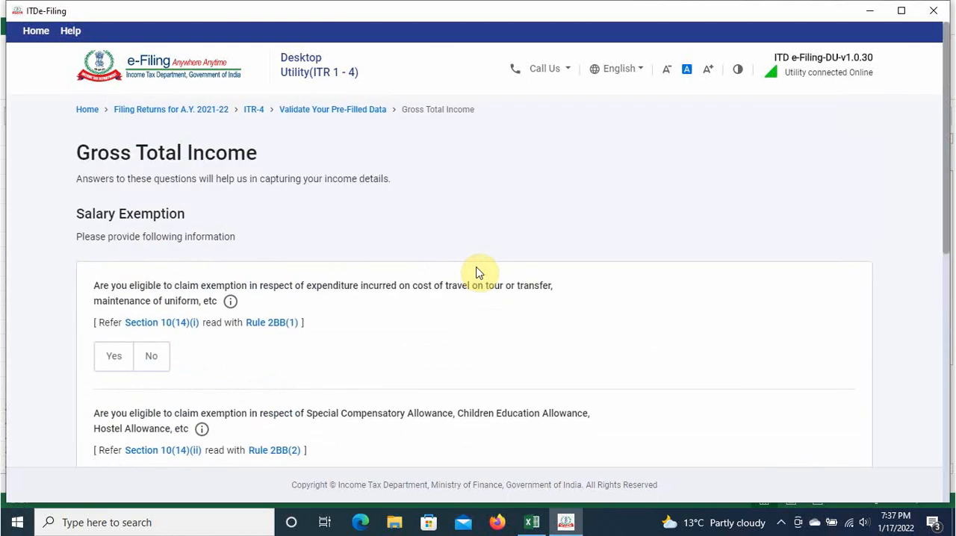
Step: Review the salary exemption questions and the income details for salary, house property, business or profession, and other sources
{"action": "scroll", "coordinate": [364, 278], "scroll_direction": "down", "scroll_amount": 7}
{"action": "scroll", "coordinate": [364, 277], "scroll_direction": "up", "scroll_amount": 5}
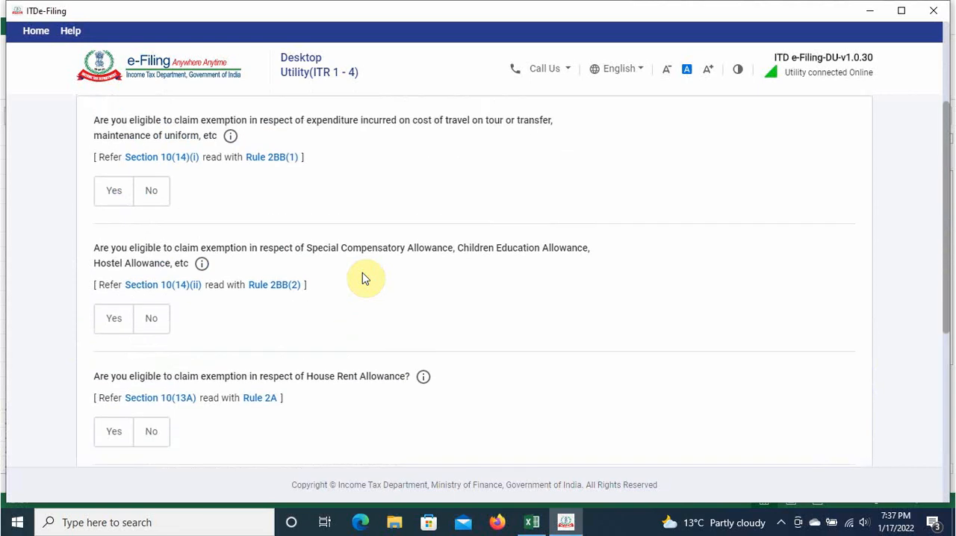
{"action": "scroll", "coordinate": [364, 277], "scroll_direction": "up", "scroll_amount": 2}
{"action": "scroll", "coordinate": [433, 254], "scroll_direction": "down", "scroll_amount": 7}
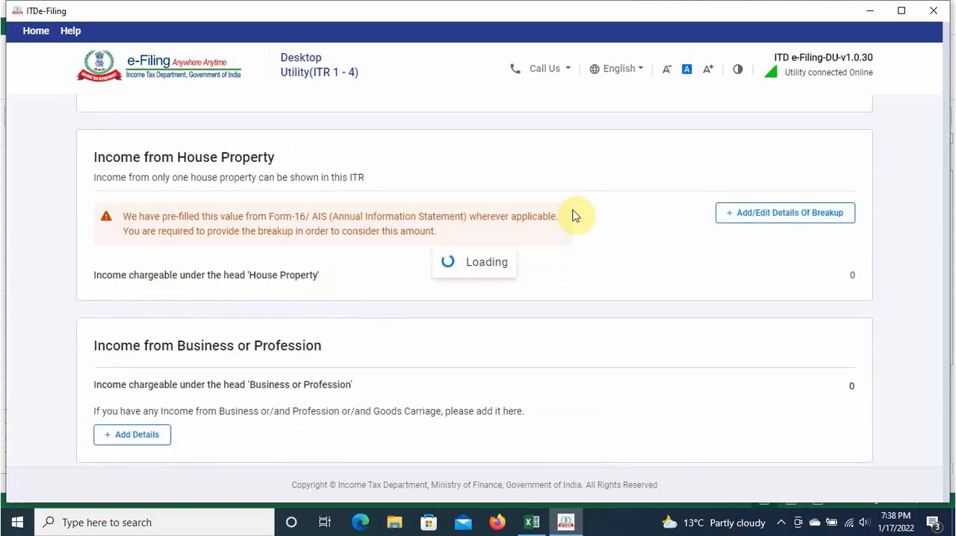
{"action": "scroll", "coordinate": [488, 301], "scroll_direction": "down", "scroll_amount": 3}
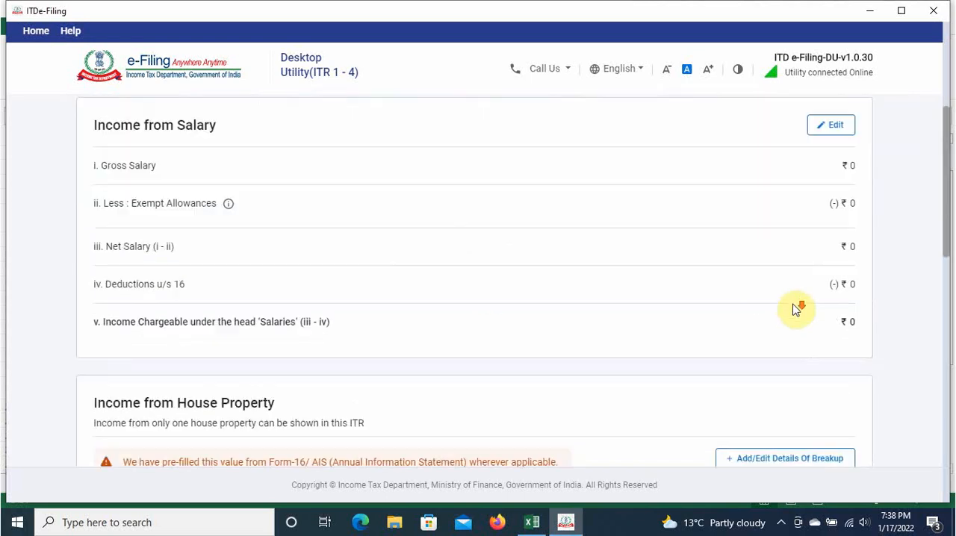
{"action": "scroll", "coordinate": [556, 286], "scroll_direction": "up", "scroll_amount": 3}
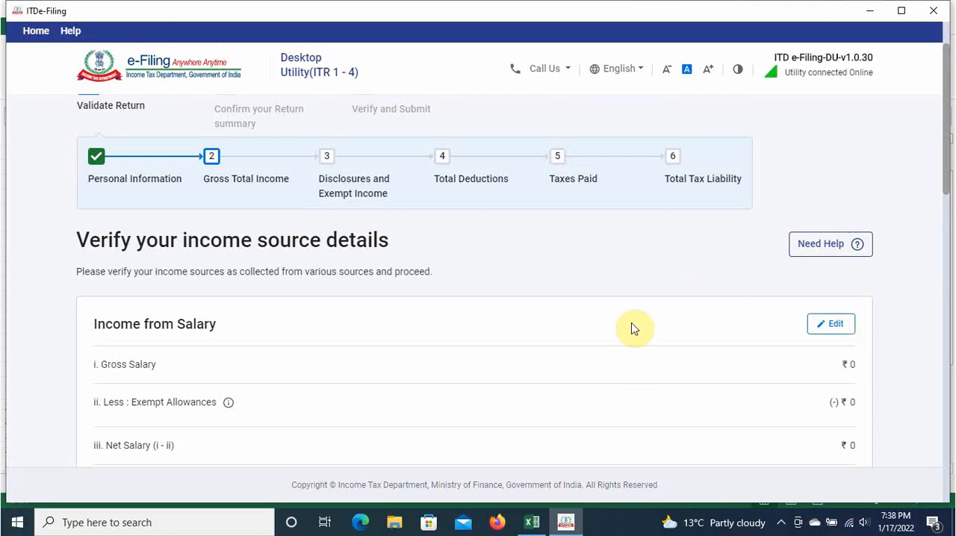
{"action": "scroll", "coordinate": [633, 327], "scroll_direction": "down", "scroll_amount": 5}
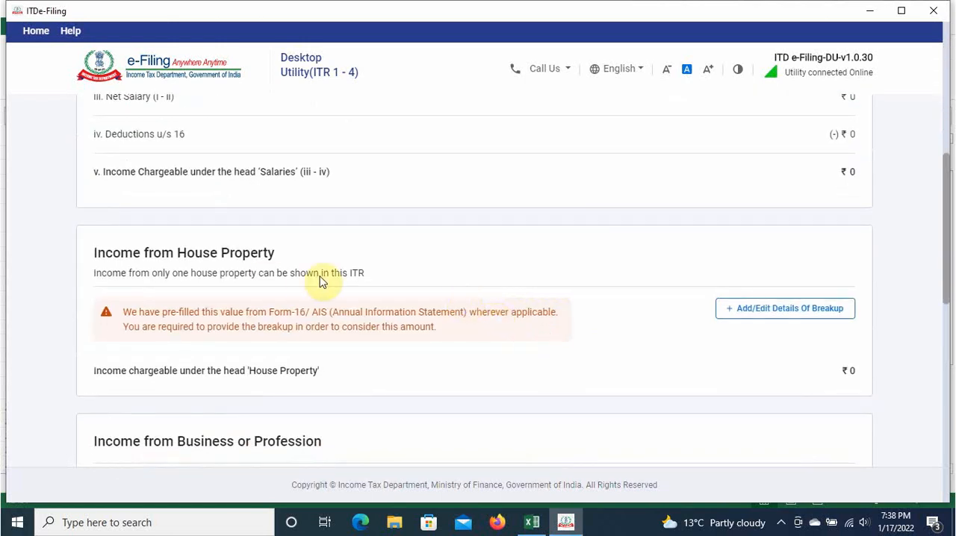
{"action": "scroll", "coordinate": [625, 337], "scroll_direction": "down", "scroll_amount": 4}
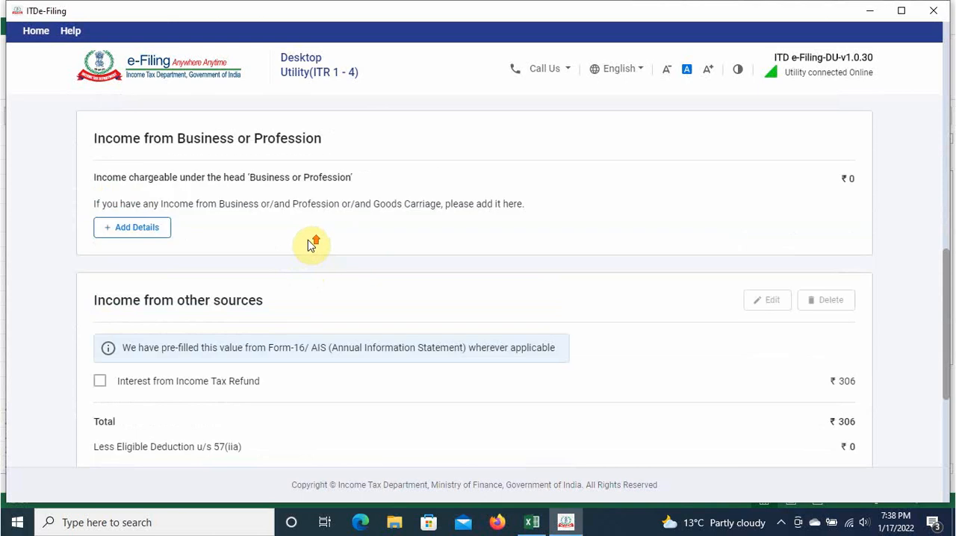
{"action": "scroll", "coordinate": [311, 245], "scroll_direction": "up", "scroll_amount": 1}
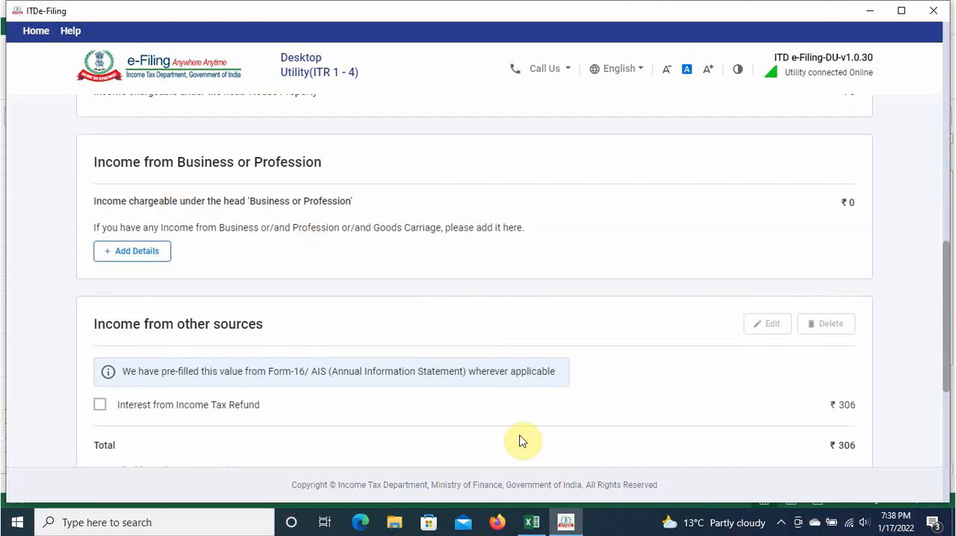
Step: Examine the trading profit and loss account in the Excel workbook balance sheet 20-21, and return to the e-Filing utility
{"action": "left_click", "coordinate": [532, 522]}
{"action": "left_click", "coordinate": [536, 253]}
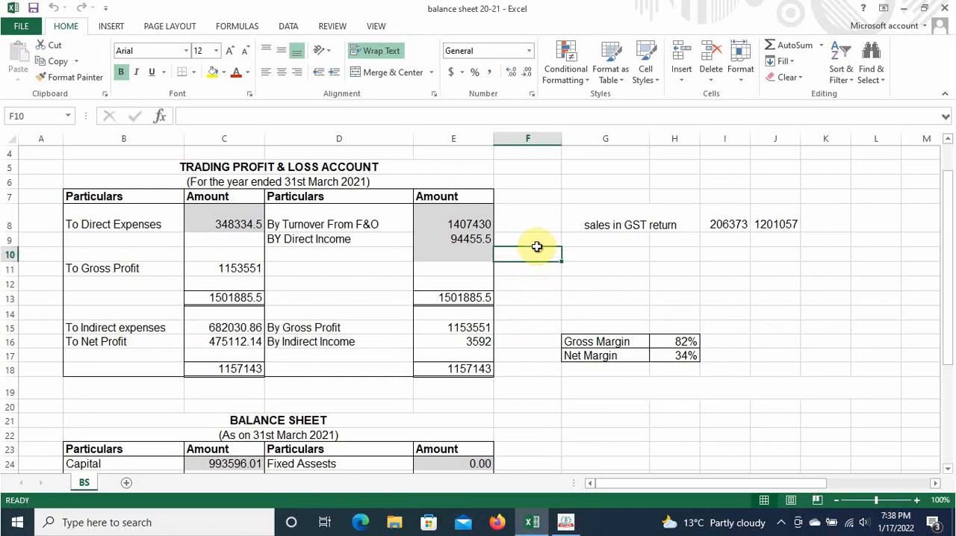
{"action": "scroll", "coordinate": [533, 331], "scroll_direction": "down", "scroll_amount": 3}
{"action": "scroll", "coordinate": [532, 331], "scroll_direction": "up", "scroll_amount": 4}
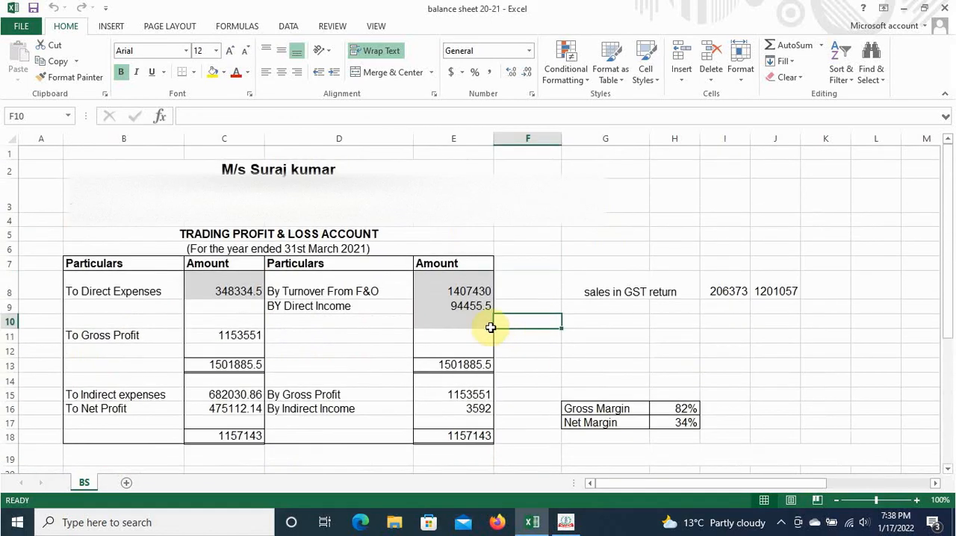
{"action": "left_click", "coordinate": [566, 522]}
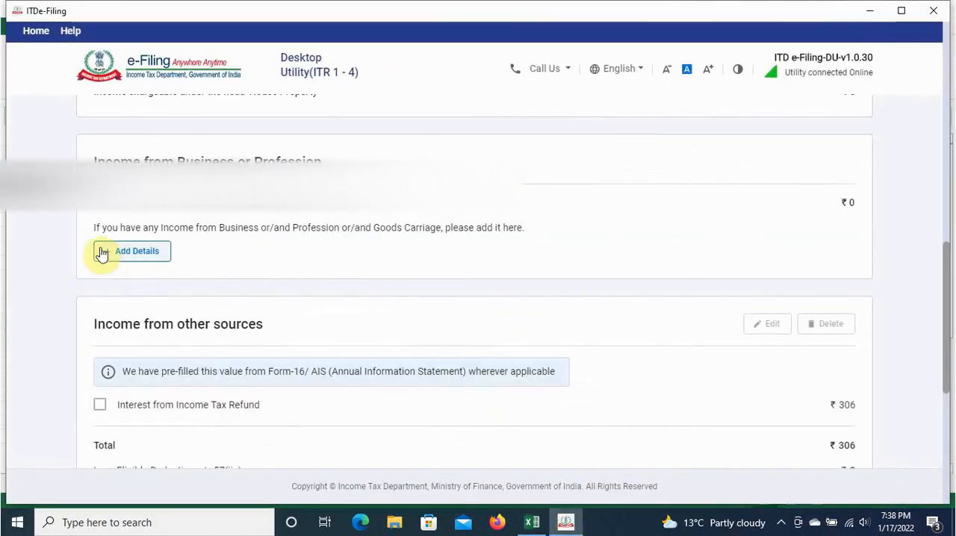
Step: Start adding business income details and copy the business name from the Excel balance sheet into Name of Business
{"action": "left_click", "coordinate": [135, 251]}
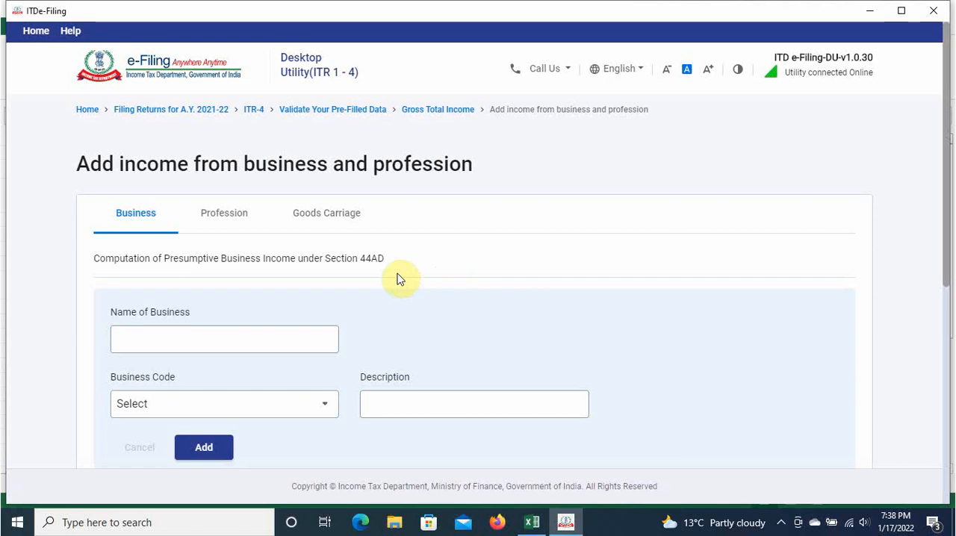
{"action": "left_click", "coordinate": [258, 336]}
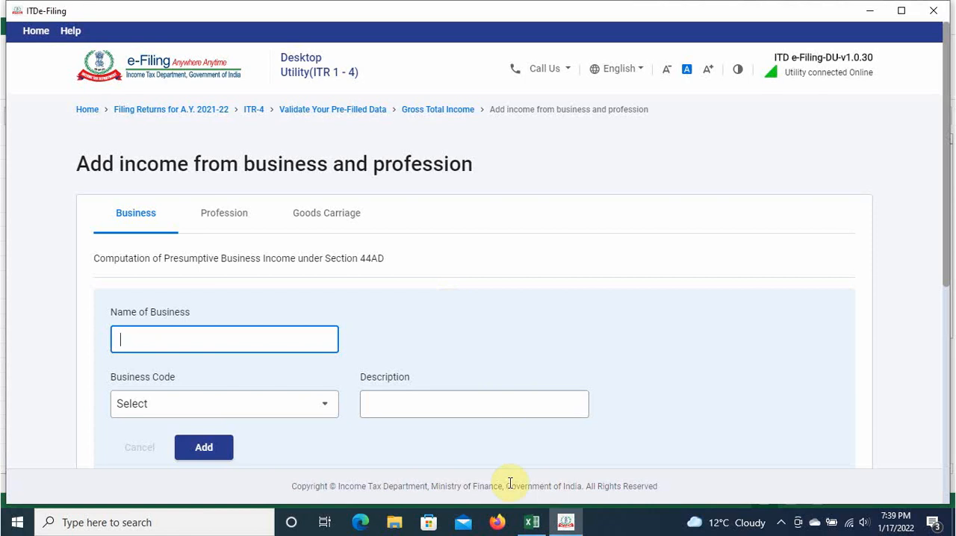
{"action": "left_click", "coordinate": [530, 520]}
{"action": "left_click", "coordinate": [308, 166]}
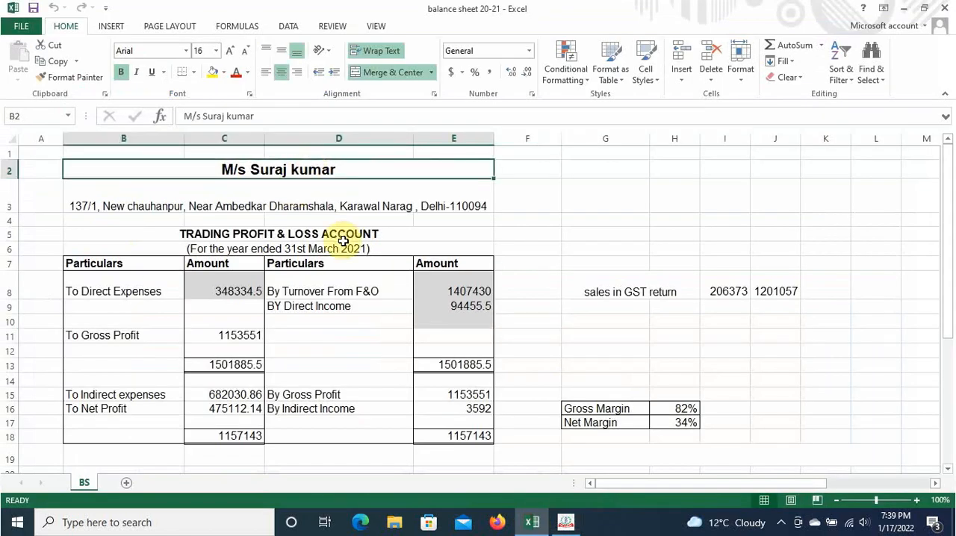
{"action": "key", "text": "ctrl+c"}
{"action": "key", "text": "alt+Tab"}
{"action": "key", "text": "ctrl+v"}
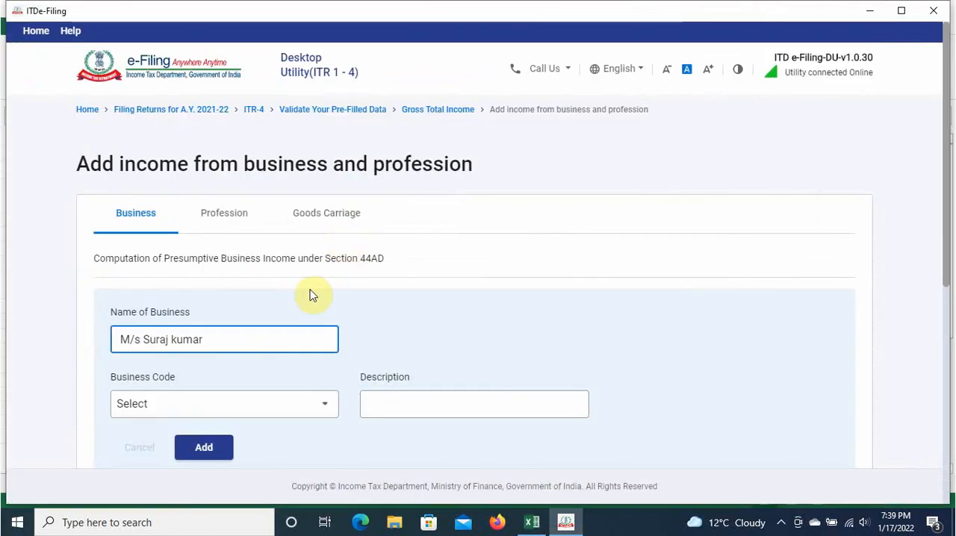
Step: Set the business code to 09028-Retail sale of other products n.e.c
{"action": "left_click", "coordinate": [256, 410]}
{"action": "scroll", "coordinate": [239, 314], "scroll_direction": "down", "scroll_amount": 5}
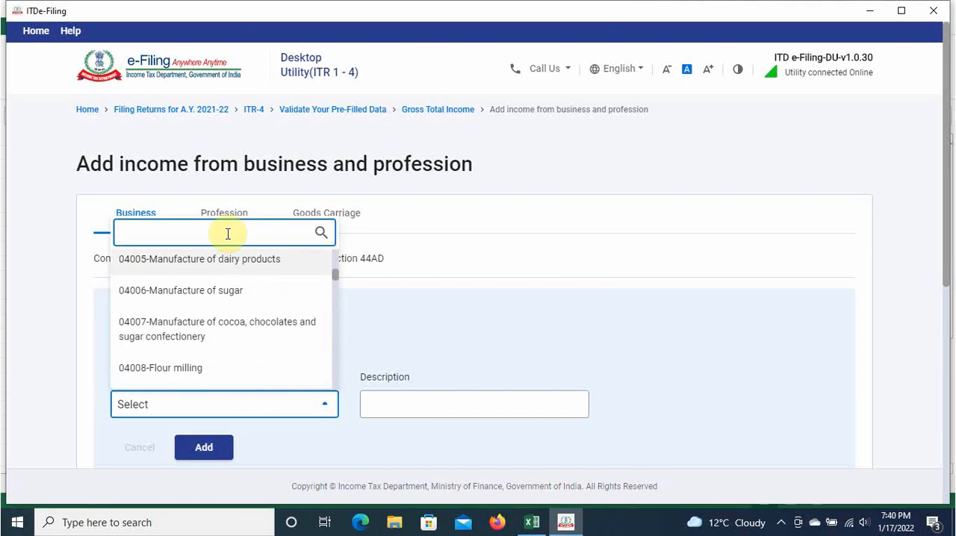
{"action": "type", "text": "09028"}
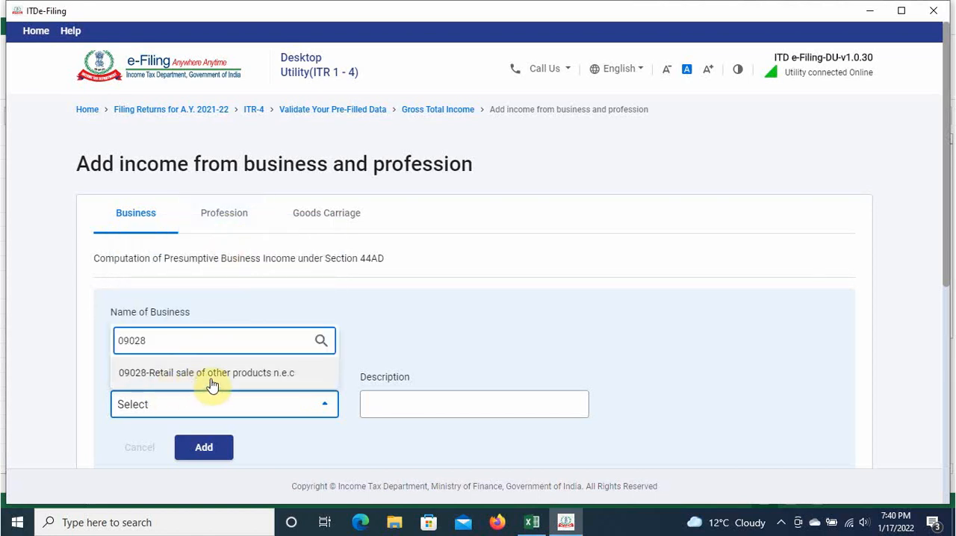
{"action": "left_click", "coordinate": [237, 374]}
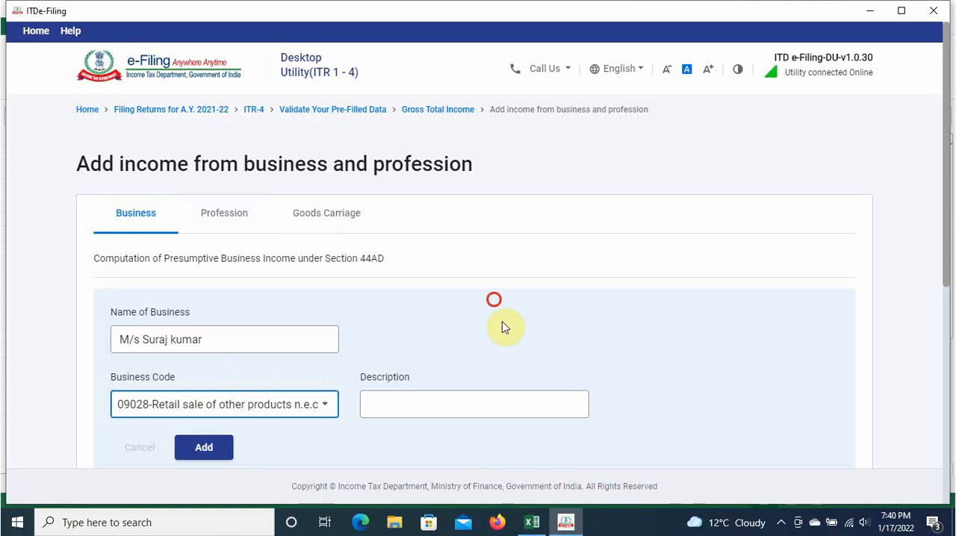
{"action": "left_click", "coordinate": [495, 302]}
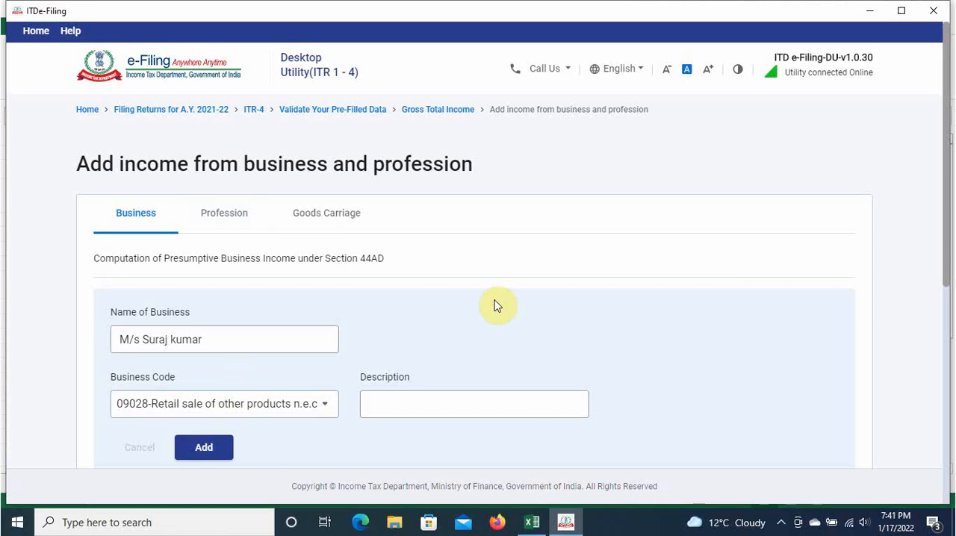
Step: Enter the description "f & O Trading" and add the business to the section 44AD computation
{"action": "left_click", "coordinate": [453, 410]}
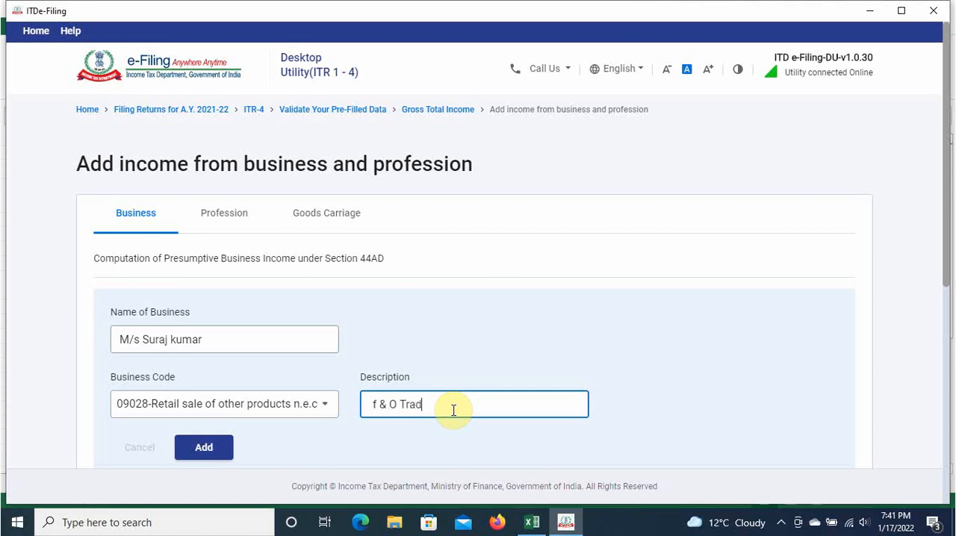
{"action": "left_click", "coordinate": [651, 411]}
{"action": "scroll", "coordinate": [354, 418], "scroll_direction": "down", "scroll_amount": 2}
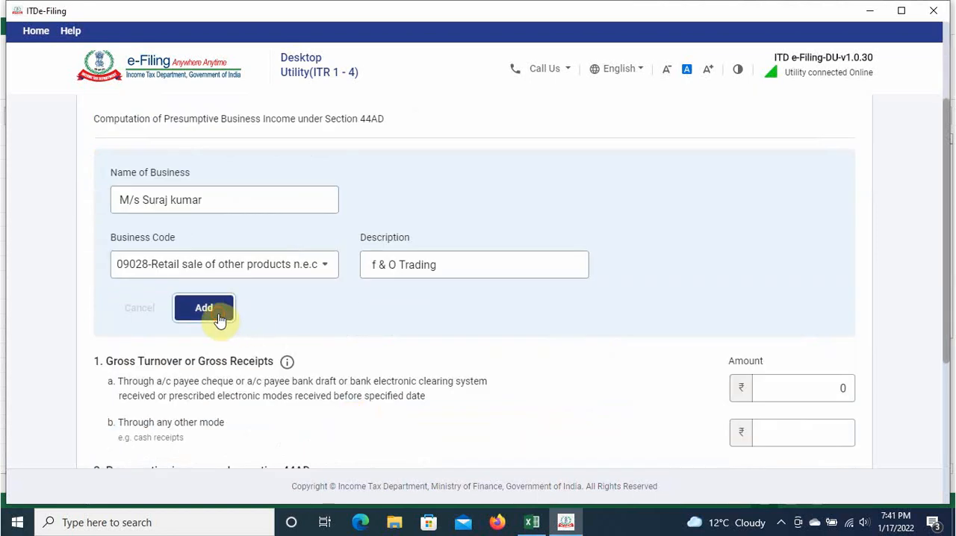
{"action": "left_click", "coordinate": [218, 319]}
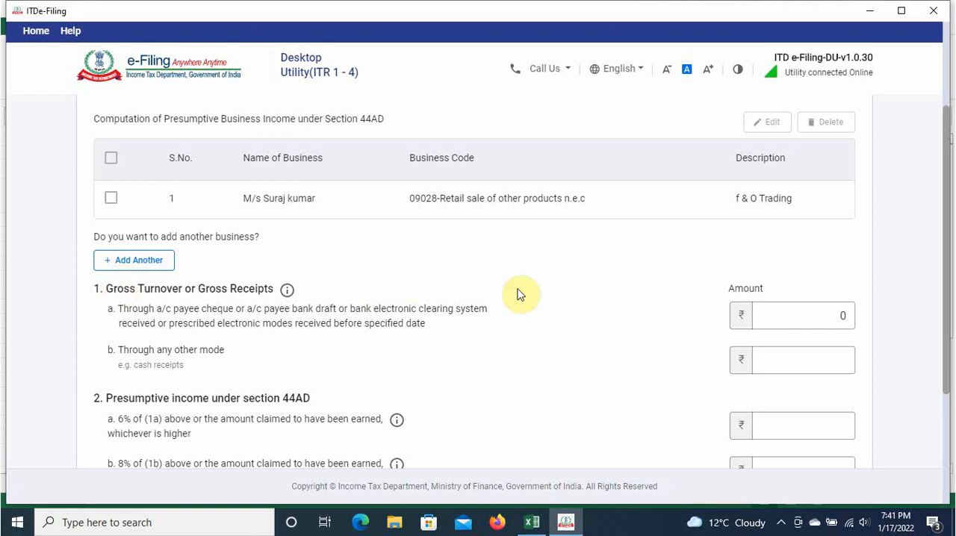
Step: Copy the F&O turnover of 1407430 from the Excel balance sheet into the gross turnover received through account payee cheque or electronic modes
{"action": "left_click", "coordinate": [763, 313]}
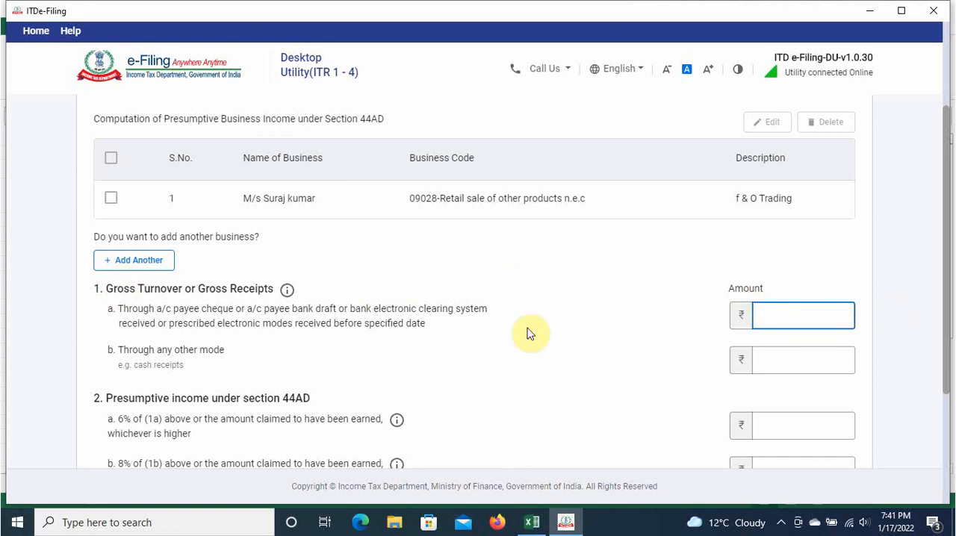
{"action": "key", "text": "alt+Tab"}
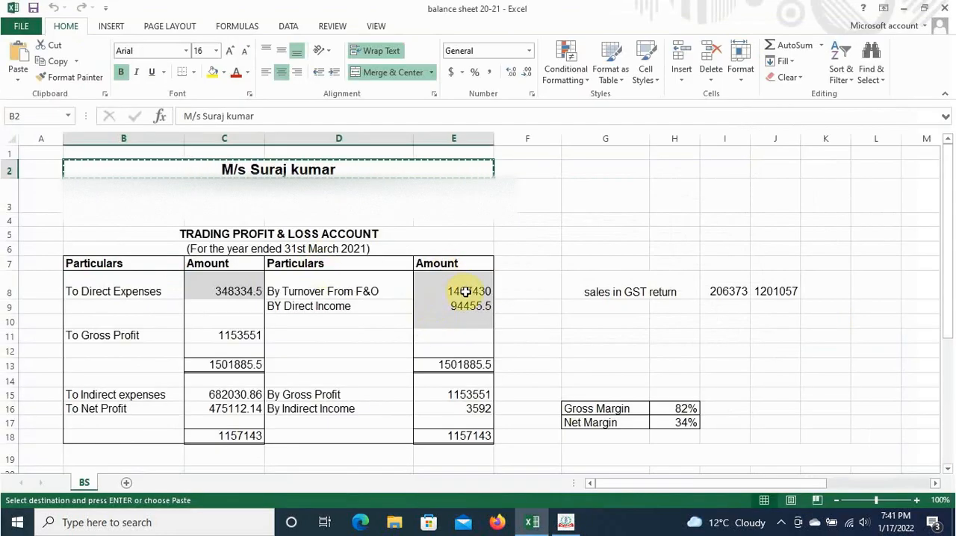
{"action": "left_click", "coordinate": [464, 291]}
{"action": "key", "text": "ctrl+c"}
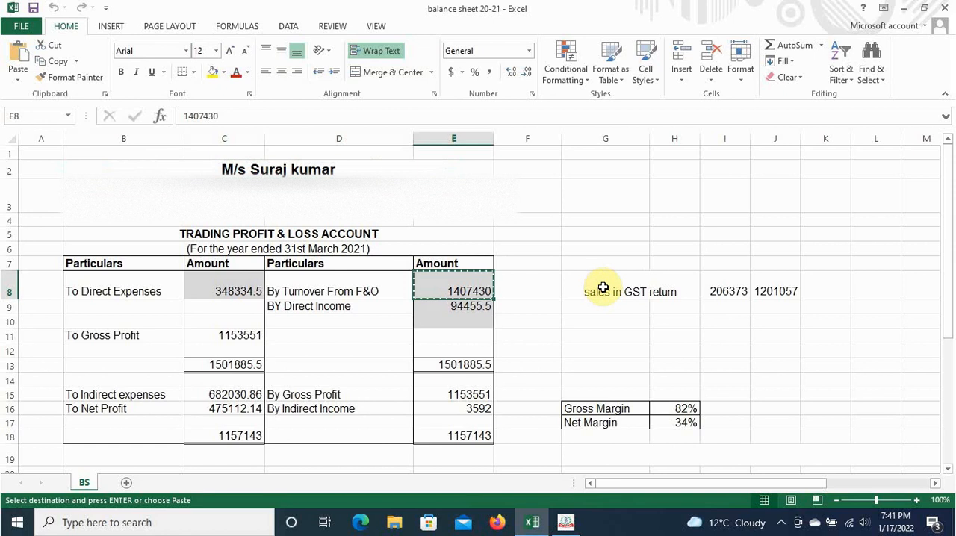
{"action": "key", "text": "alt+Tab"}
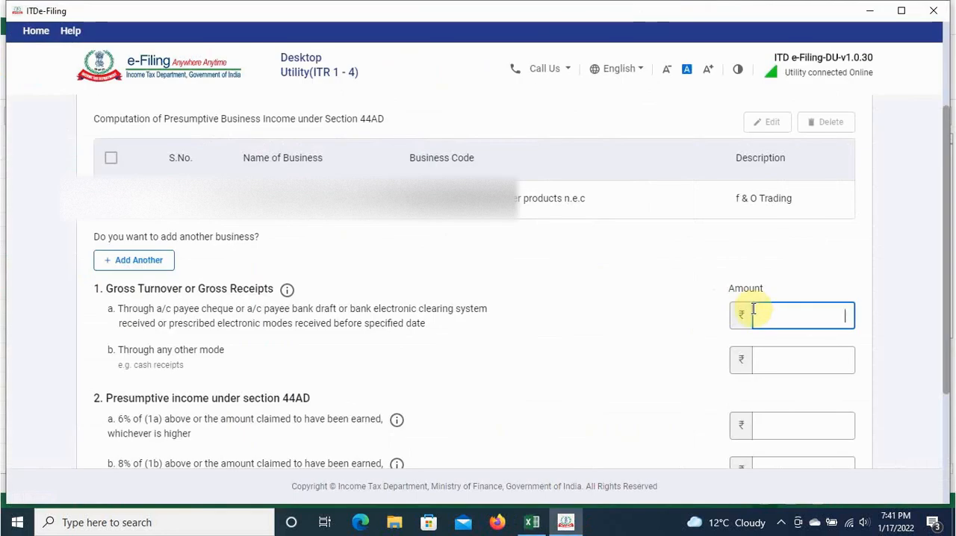
{"action": "key", "text": "ctrl+v"}
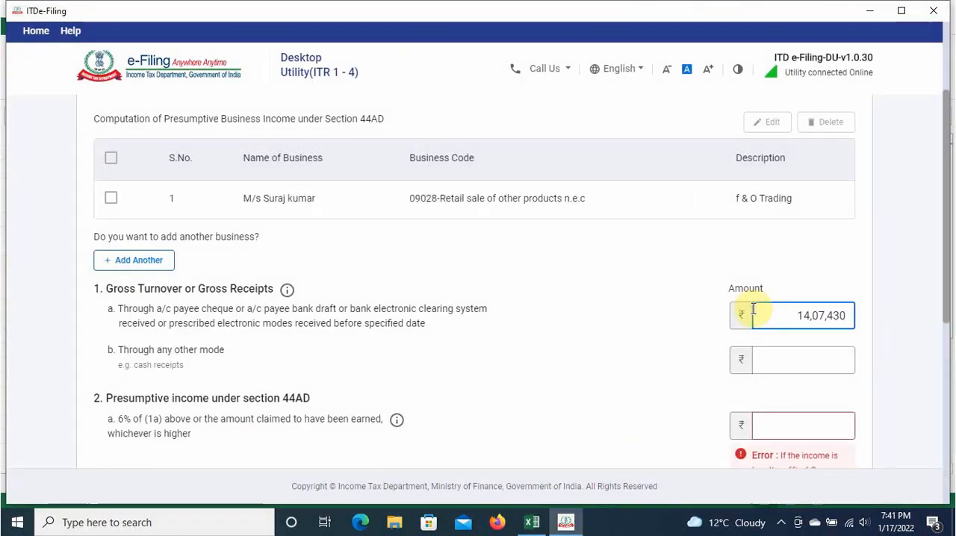
{"action": "key", "text": "BackSpace"}
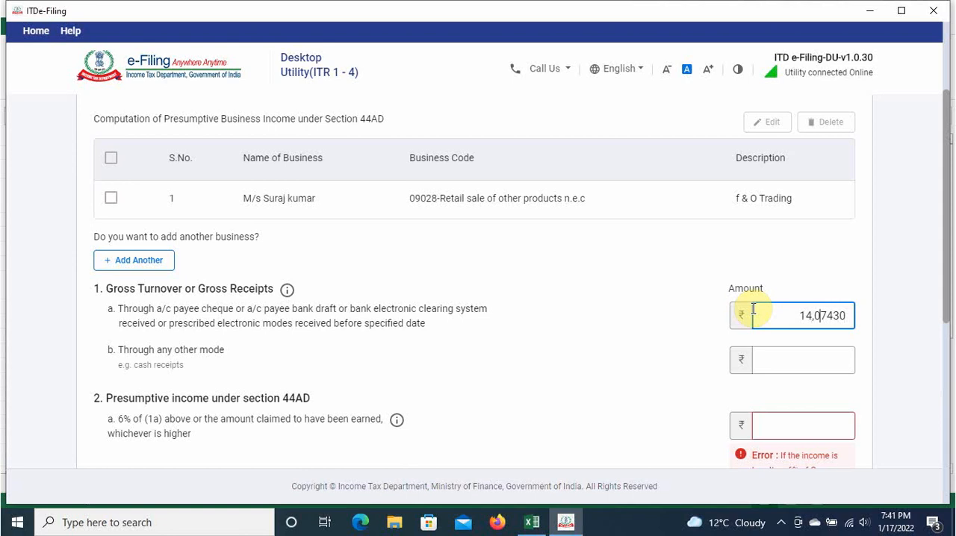
{"action": "left_click", "coordinate": [683, 325]}
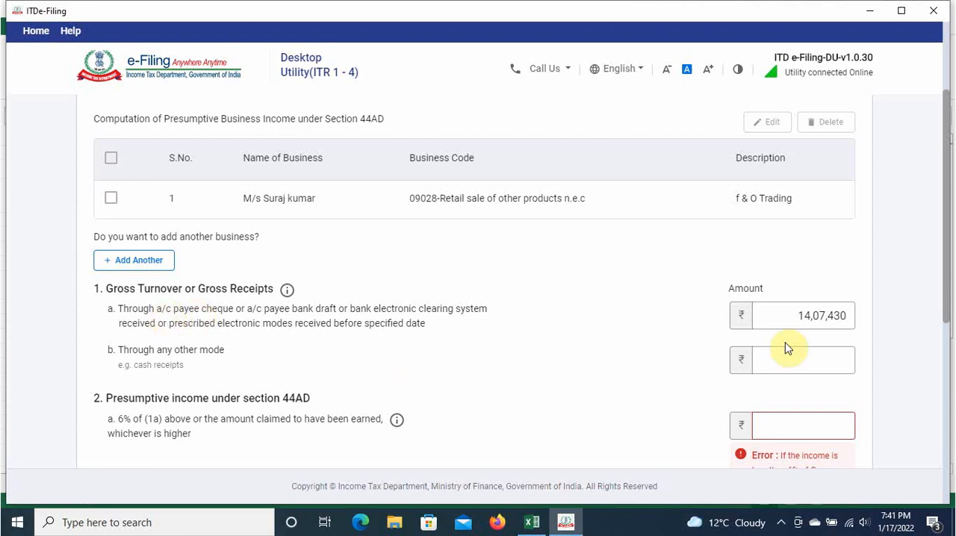
{"action": "left_click", "coordinate": [800, 315]}
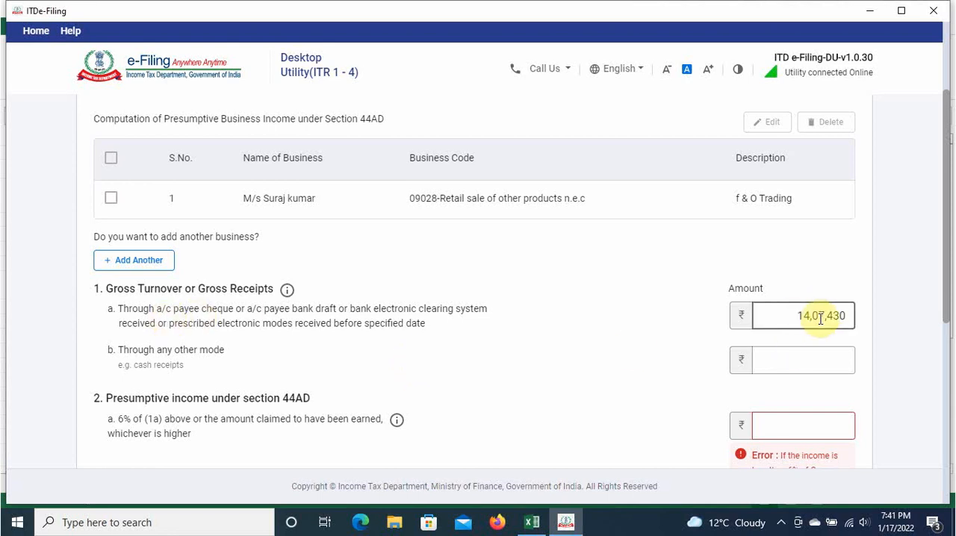
{"action": "left_click", "coordinate": [639, 323]}
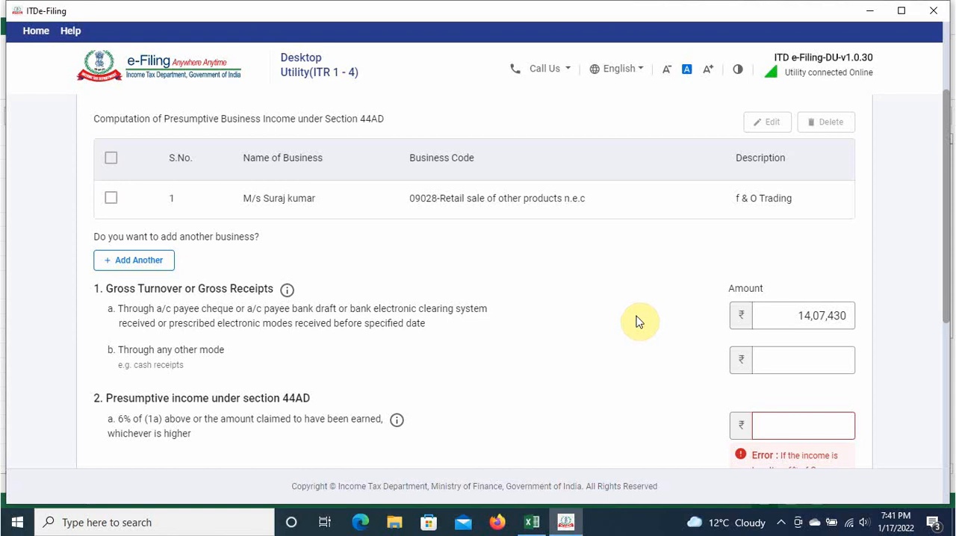
Step: Copy the net profit of 475112 from the Excel balance sheet into the 6% presumptive income amount under section 44AD
{"action": "scroll", "coordinate": [508, 352], "scroll_direction": "down", "scroll_amount": 2}
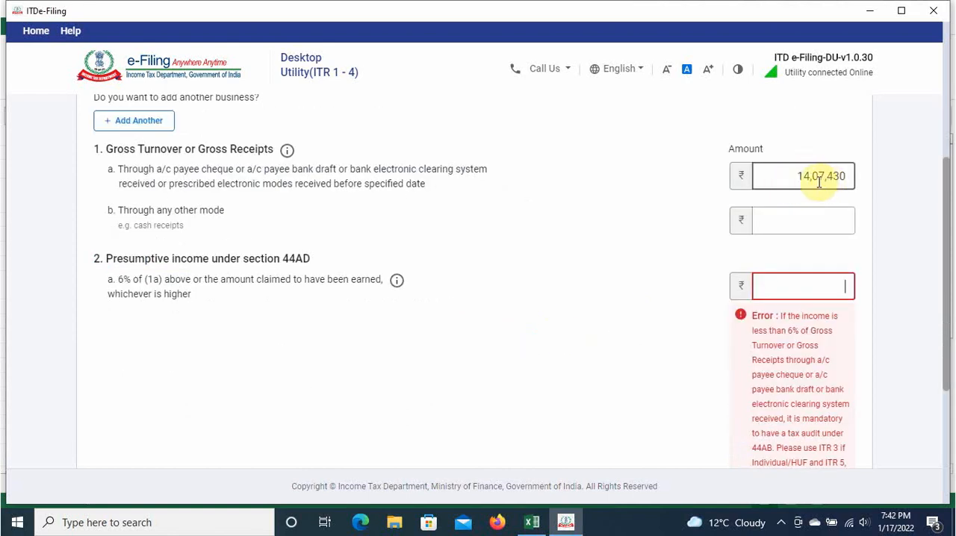
{"action": "key", "text": "alt+Tab"}
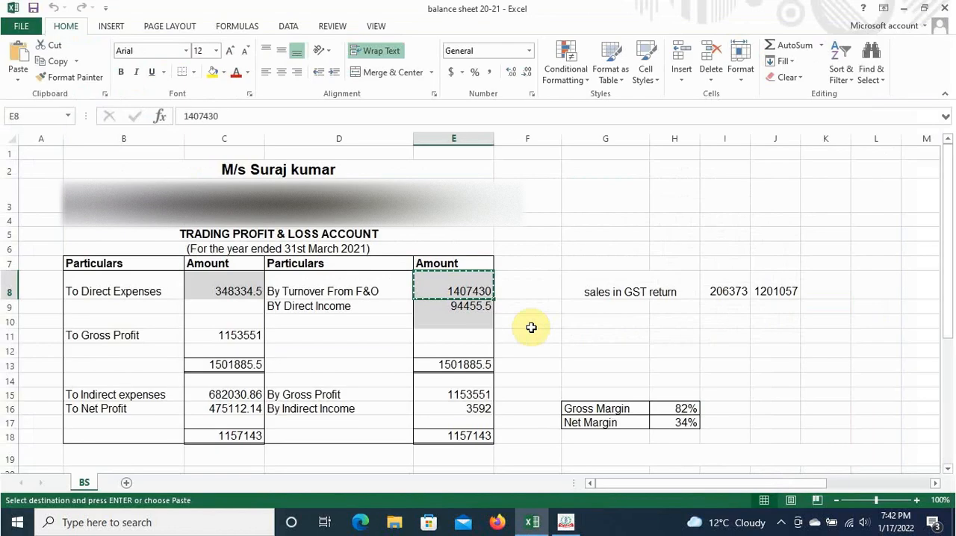
{"action": "left_click", "coordinate": [258, 408]}
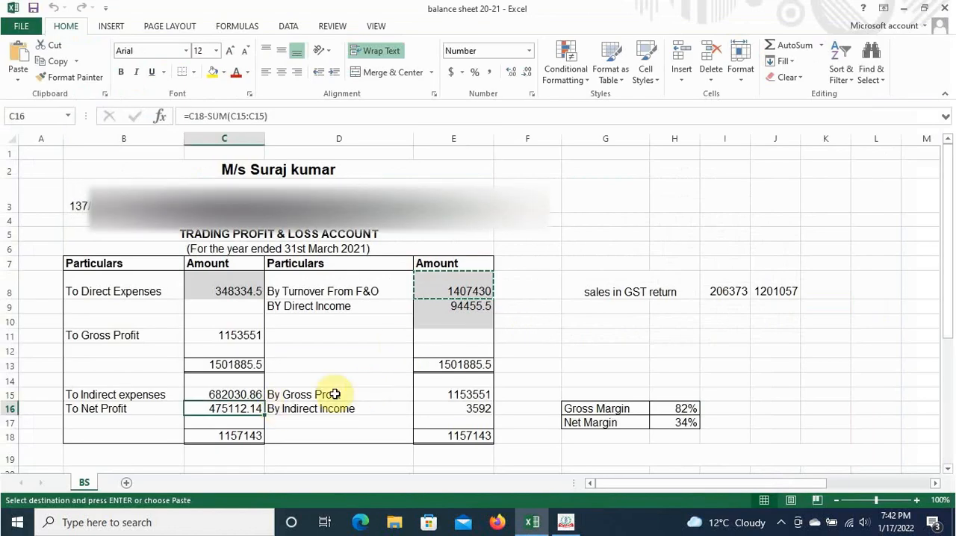
{"action": "key", "text": "alt+Tab"}
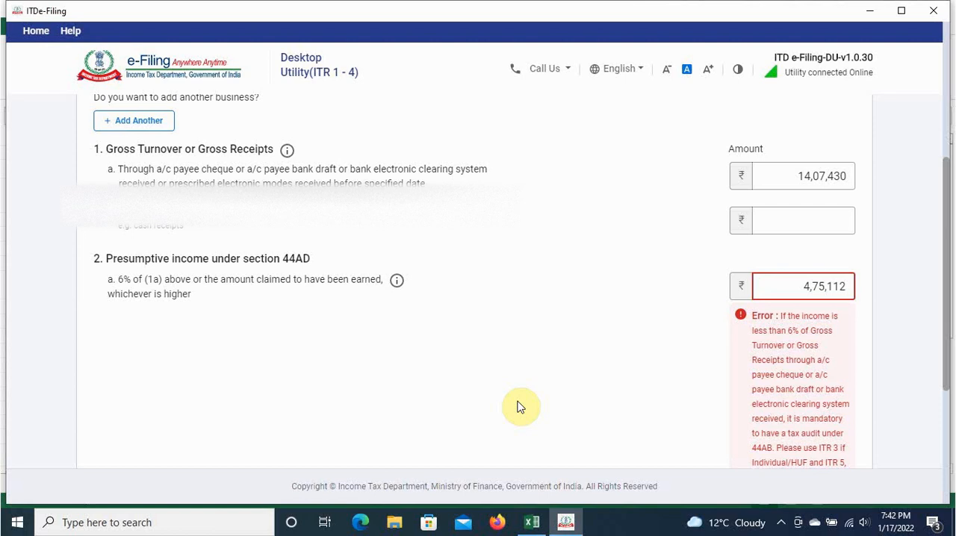
{"action": "key", "text": "alt+Tab"}
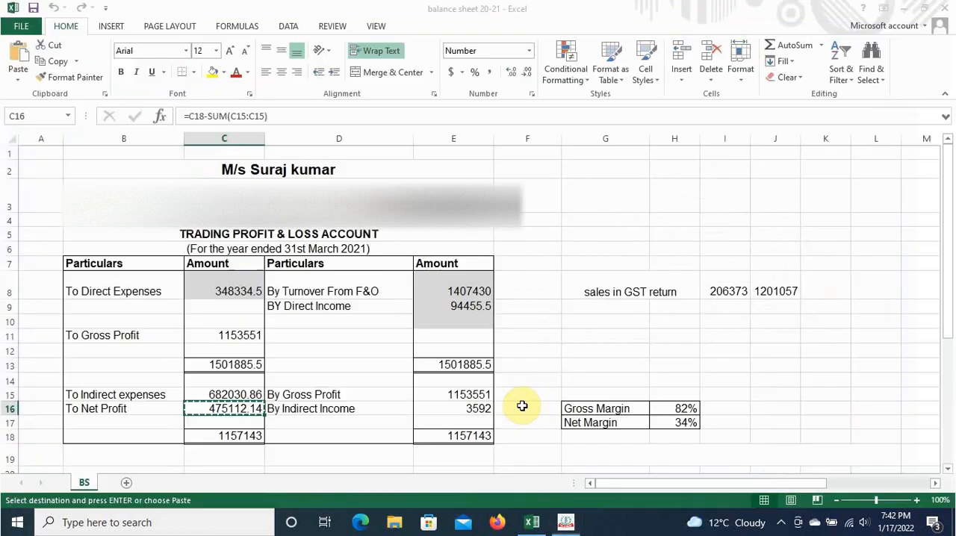
{"action": "key", "text": "alt+Tab"}
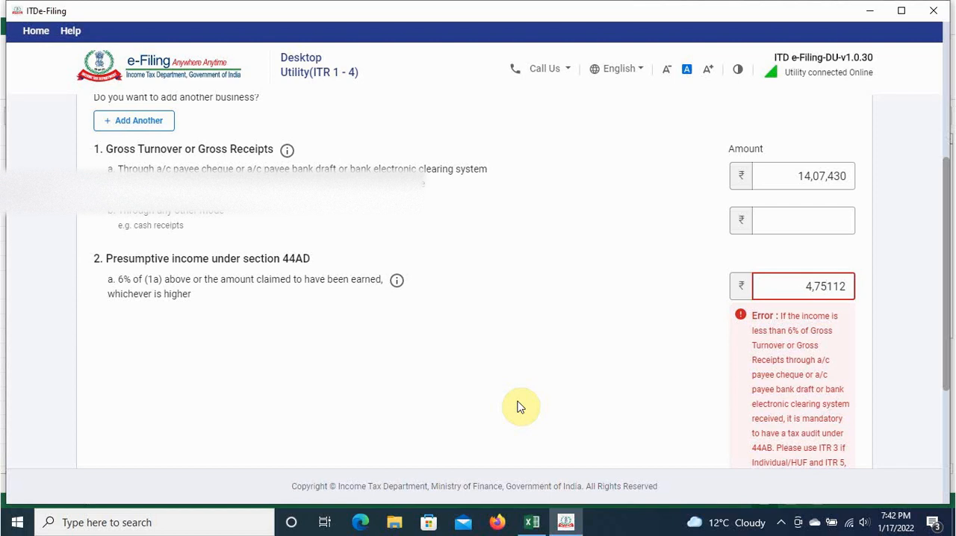
{"action": "left_click", "coordinate": [579, 348]}
Step: Check the net margin in the Excel balance sheet and add the completed section 44AD income computation to the return
{"action": "key", "text": "alt+Tab"}
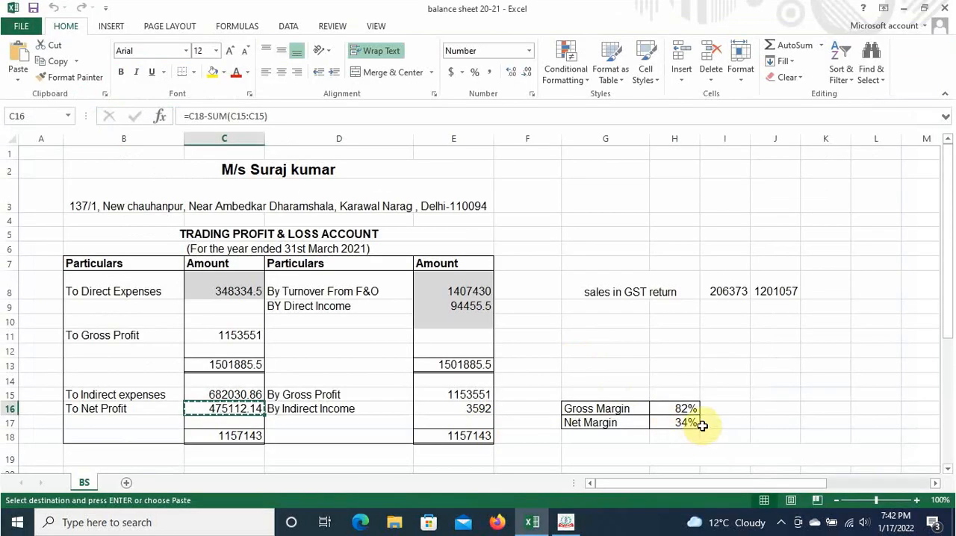
{"action": "left_click", "coordinate": [696, 422]}
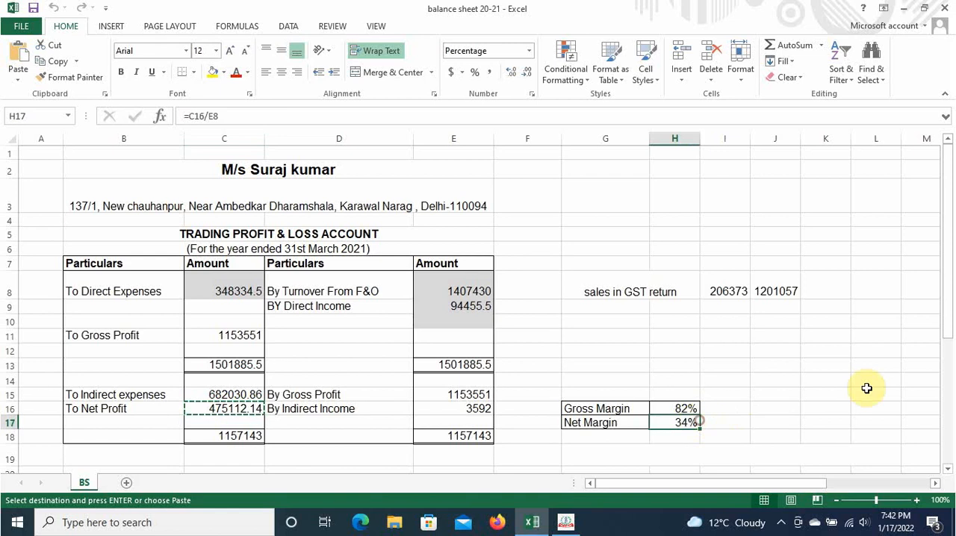
{"action": "key", "text": "alt+Tab"}
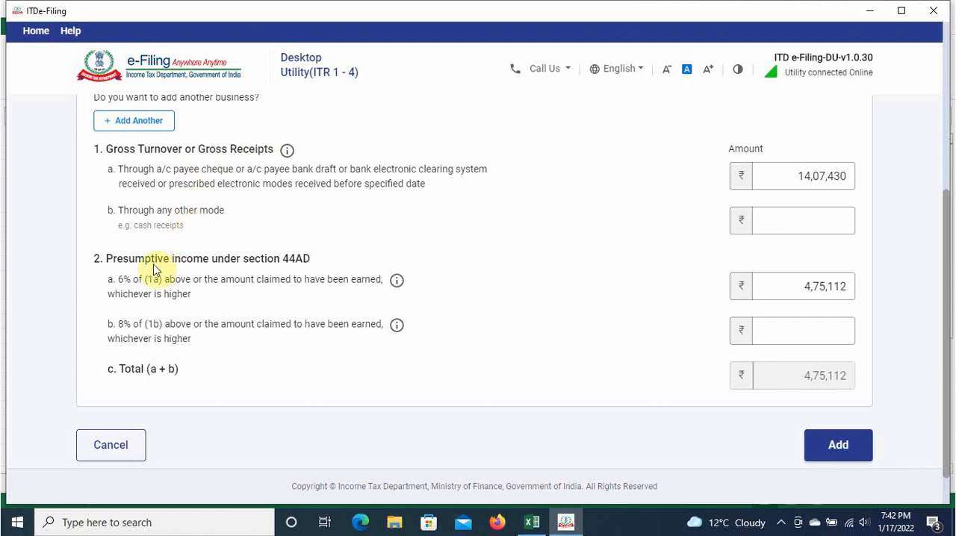
{"action": "scroll", "coordinate": [601, 343], "scroll_direction": "down", "scroll_amount": 1}
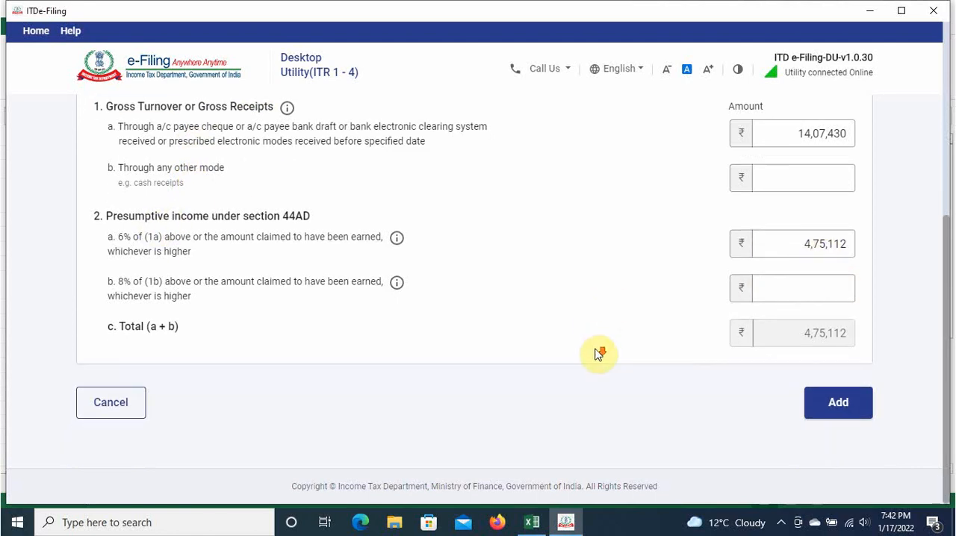
{"action": "scroll", "coordinate": [649, 391], "scroll_direction": "up", "scroll_amount": 3}
{"action": "scroll", "coordinate": [689, 395], "scroll_direction": "down", "scroll_amount": 3}
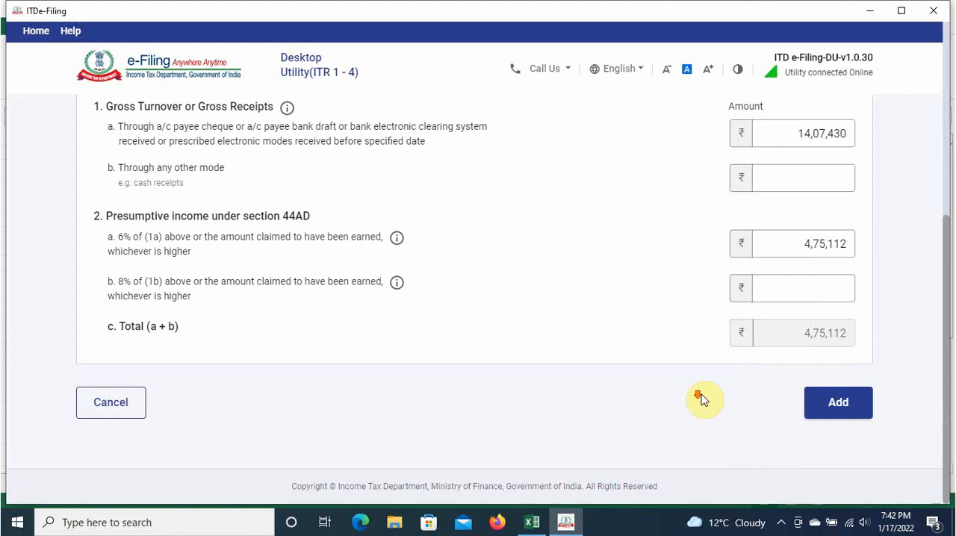
{"action": "left_click", "coordinate": [871, 404]}
Step: Review the income heads, including business income and income from other sources, and confirm the Gross Total Income section
{"action": "scroll", "coordinate": [567, 288], "scroll_direction": "down", "scroll_amount": 1}
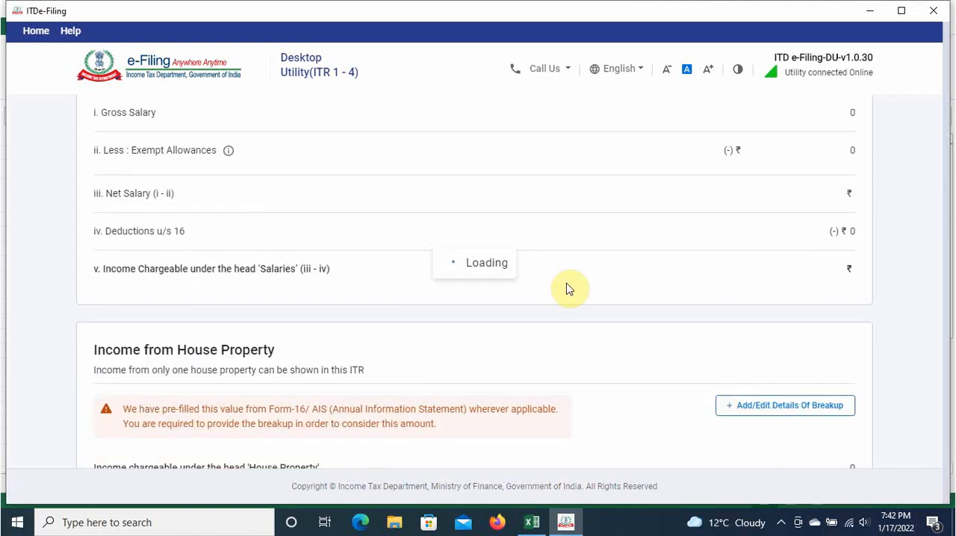
{"action": "scroll", "coordinate": [567, 289], "scroll_direction": "down", "scroll_amount": 5}
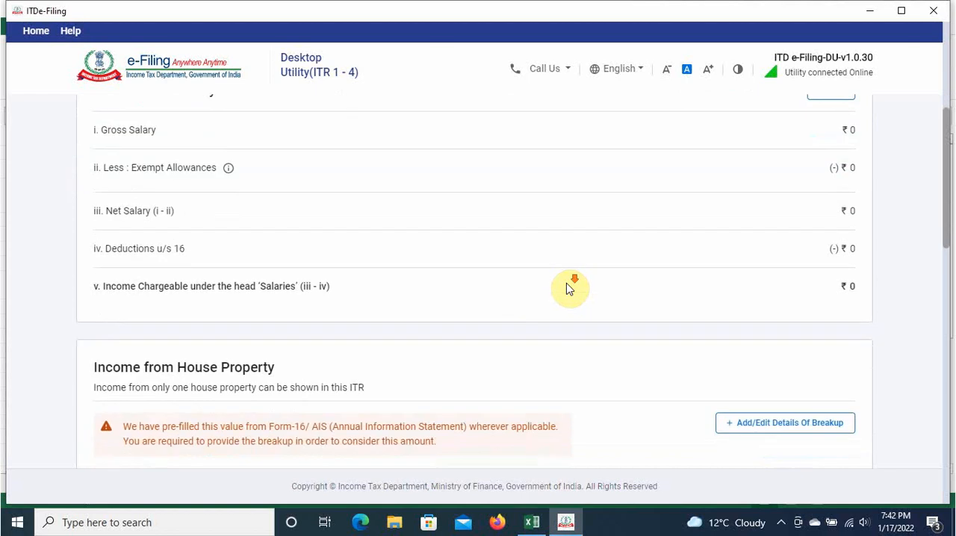
{"action": "scroll", "coordinate": [567, 288], "scroll_direction": "down", "scroll_amount": 10}
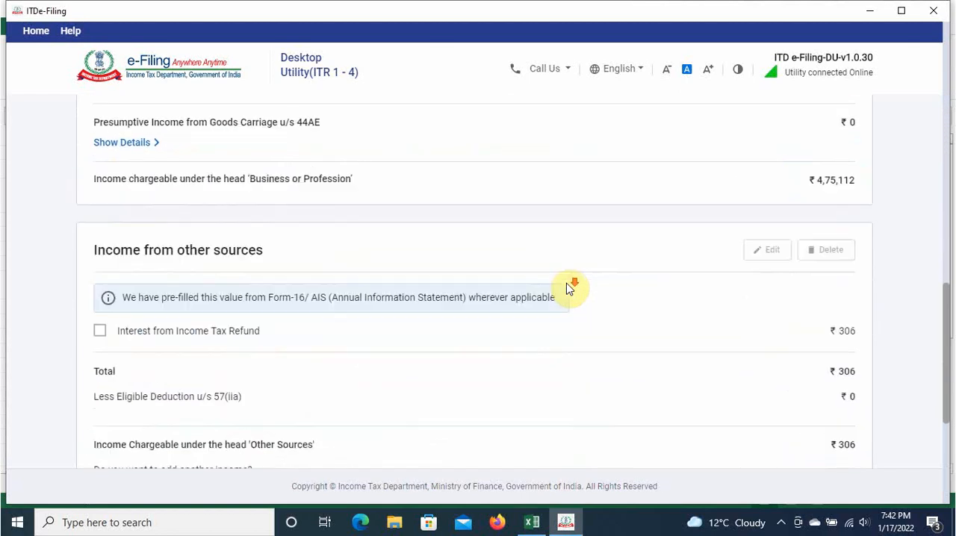
{"action": "scroll", "coordinate": [568, 288], "scroll_direction": "down", "scroll_amount": 2}
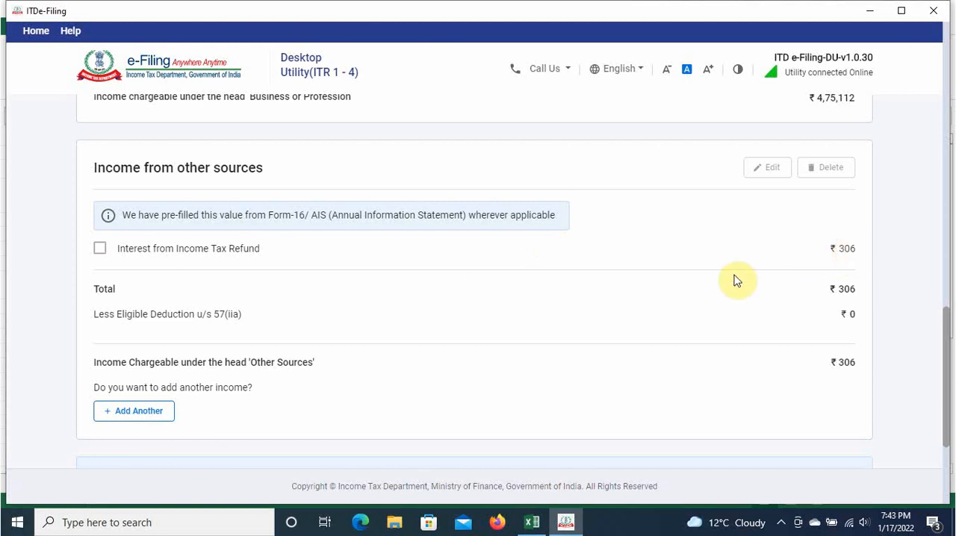
{"action": "scroll", "coordinate": [447, 316], "scroll_direction": "down", "scroll_amount": 1}
{"action": "scroll", "coordinate": [446, 319], "scroll_direction": "up", "scroll_amount": 5}
{"action": "scroll", "coordinate": [445, 319], "scroll_direction": "down", "scroll_amount": 4}
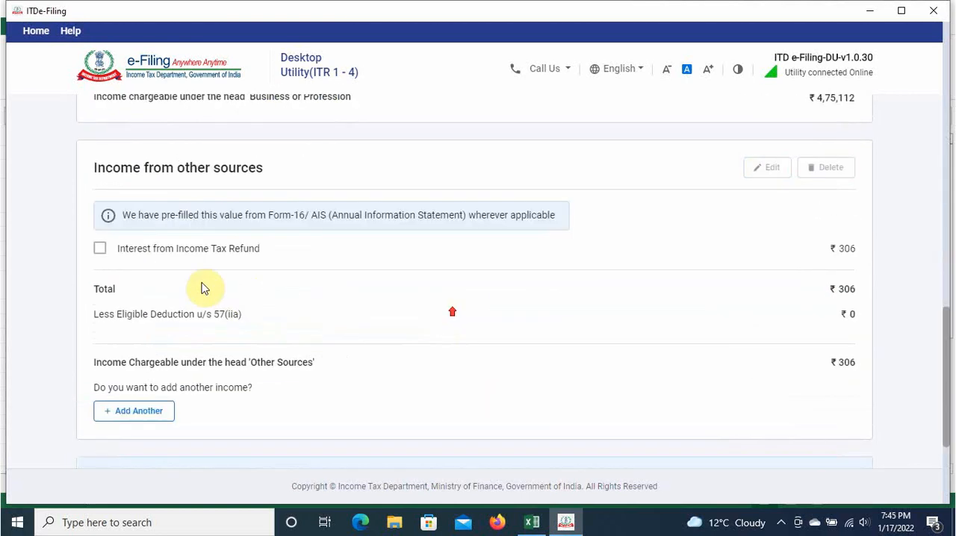
{"action": "scroll", "coordinate": [655, 341], "scroll_direction": "down", "scroll_amount": 3}
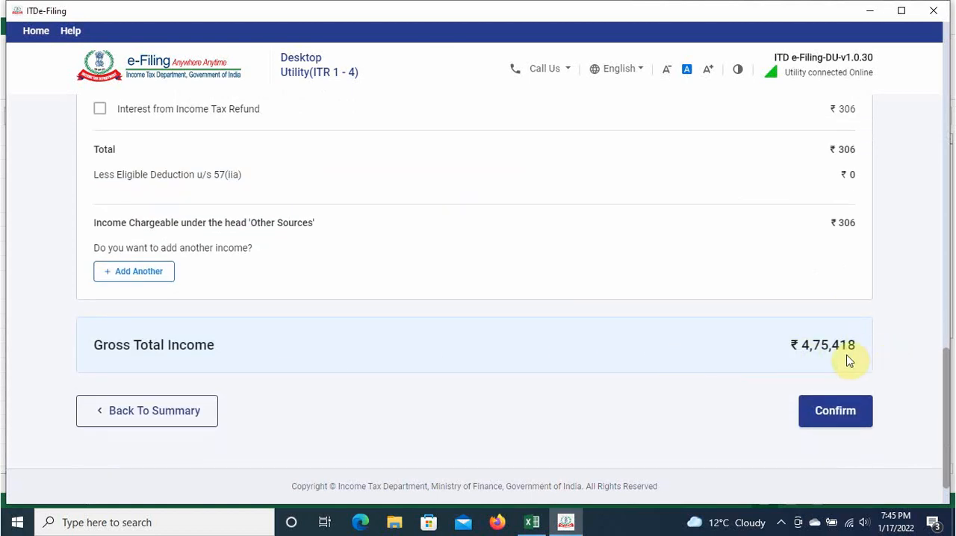
{"action": "left_click", "coordinate": [832, 409]}
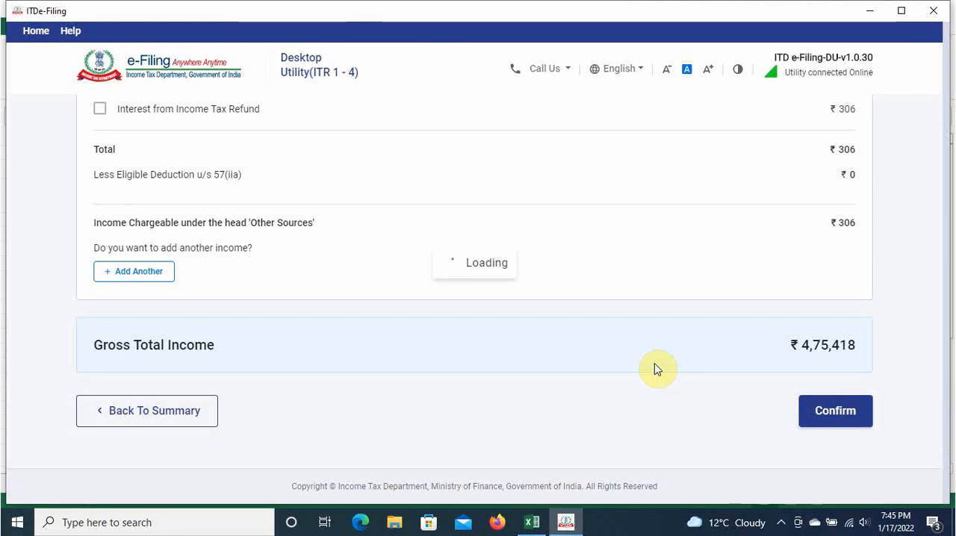
Step: Open the Disclosures and Exempt Income section and start adding details for Financial Particulars of the business
{"action": "scroll", "coordinate": [653, 368], "scroll_direction": "down", "scroll_amount": 5}
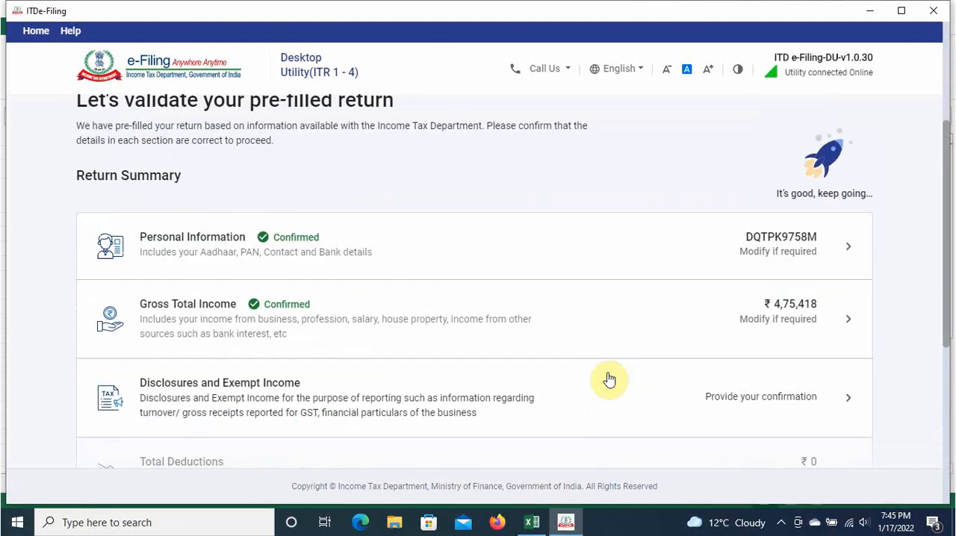
{"action": "scroll", "coordinate": [609, 379], "scroll_direction": "down", "scroll_amount": 3}
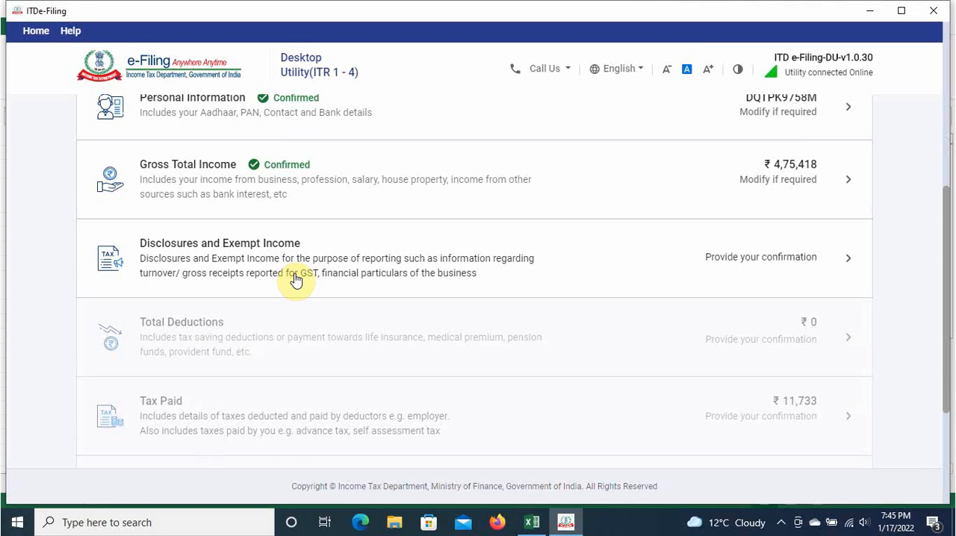
{"action": "left_click", "coordinate": [779, 258]}
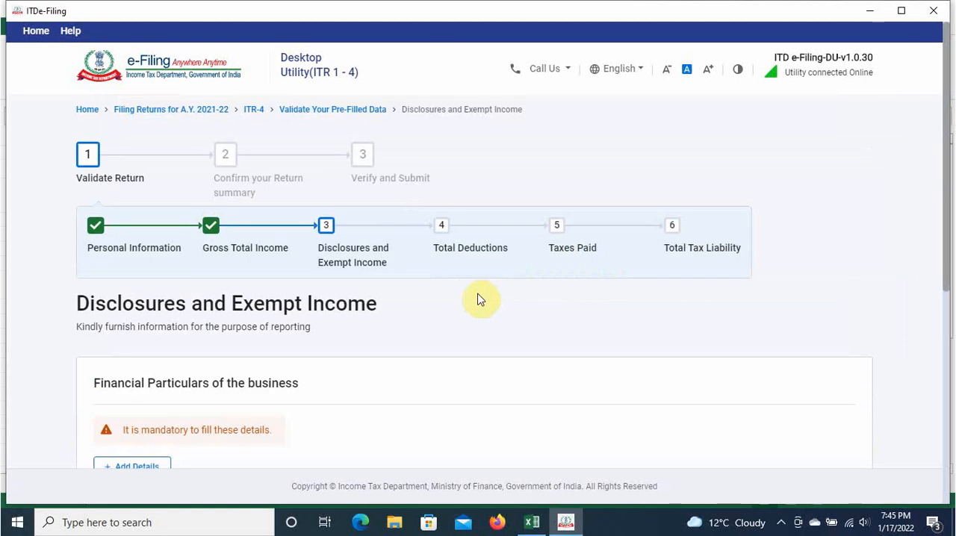
{"action": "scroll", "coordinate": [528, 323], "scroll_direction": "down", "scroll_amount": 3}
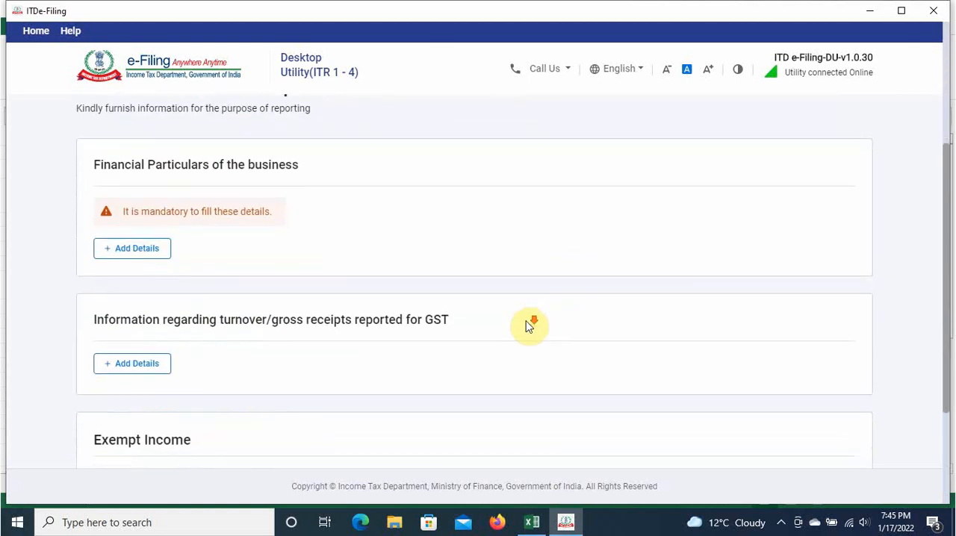
{"action": "scroll", "coordinate": [528, 326], "scroll_direction": "up", "scroll_amount": 2}
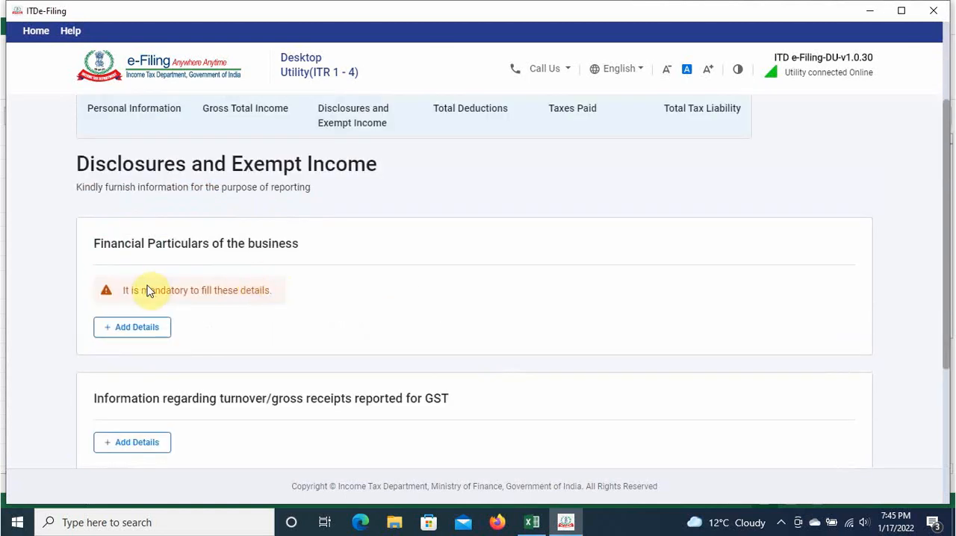
{"action": "left_click", "coordinate": [124, 329]}
Step: Copy the capital of 993596 from the Excel balance sheet into Partners/ Members own capital
{"action": "scroll", "coordinate": [486, 290], "scroll_direction": "down", "scroll_amount": 3}
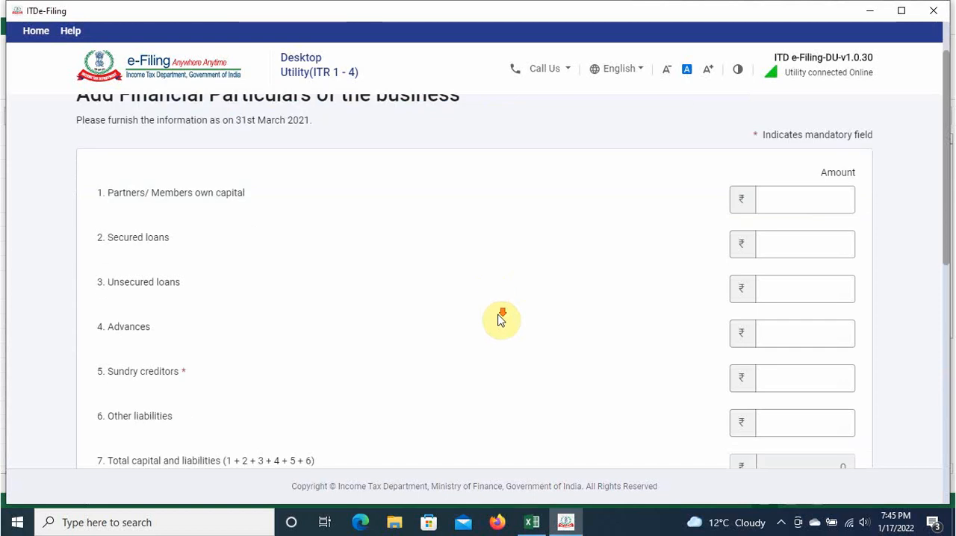
{"action": "left_click", "coordinate": [531, 522]}
{"action": "scroll", "coordinate": [511, 383], "scroll_direction": "down", "scroll_amount": 5}
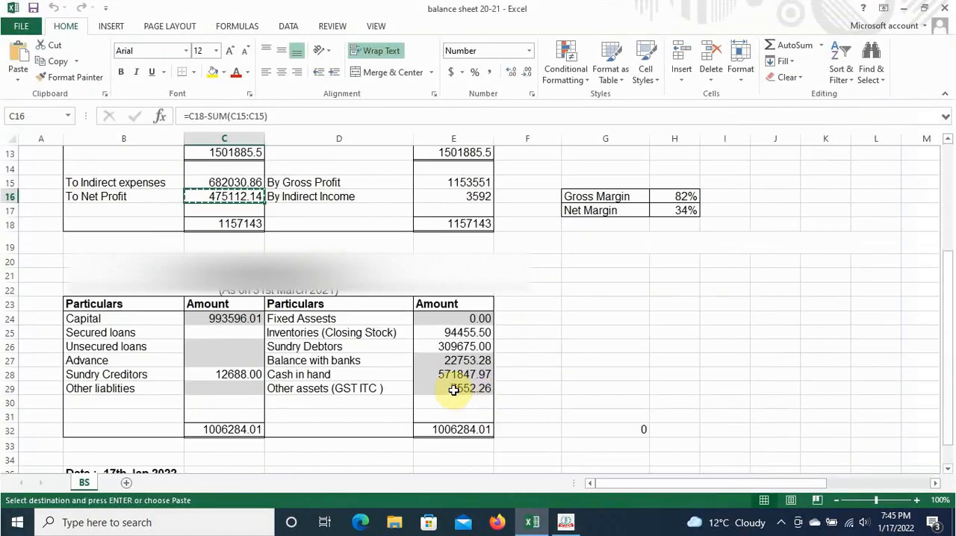
{"action": "left_click", "coordinate": [233, 276]}
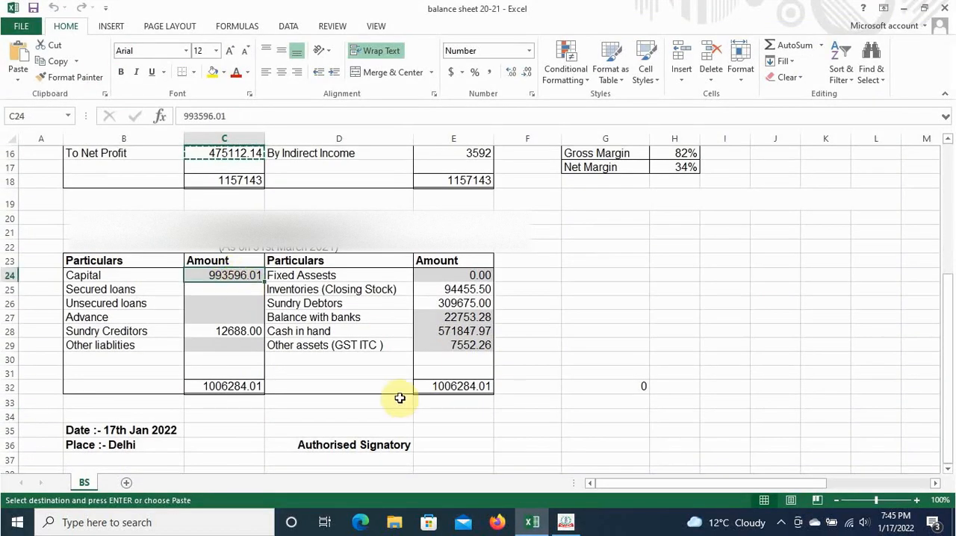
{"action": "key", "text": "ctrl+c"}
{"action": "key", "text": "alt+Tab"}
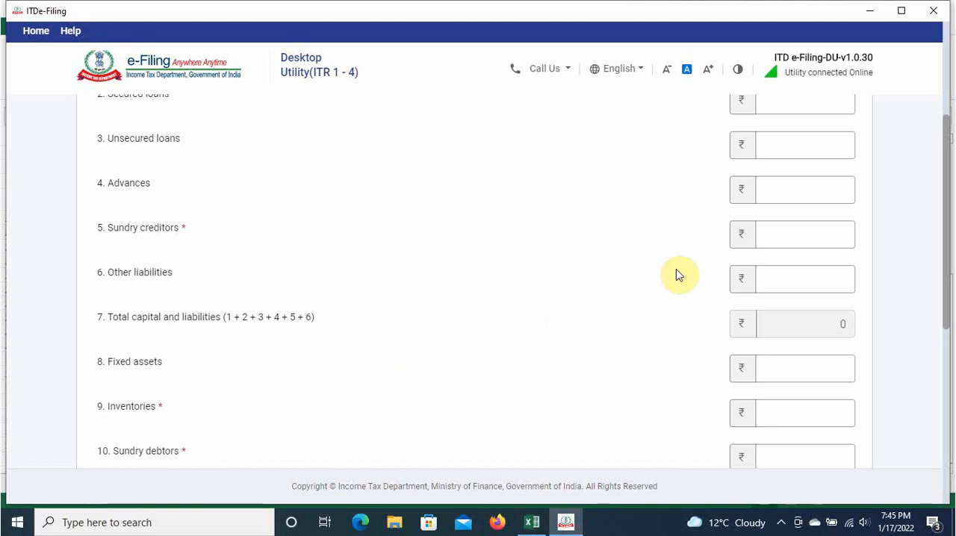
{"action": "scroll", "coordinate": [675, 274], "scroll_direction": "up", "scroll_amount": 5}
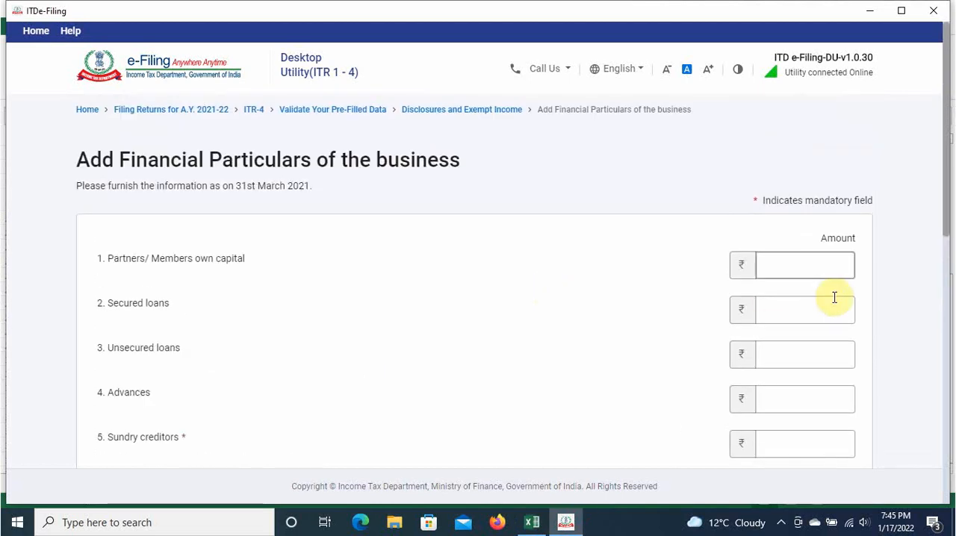
{"action": "left_click", "coordinate": [804, 266]}
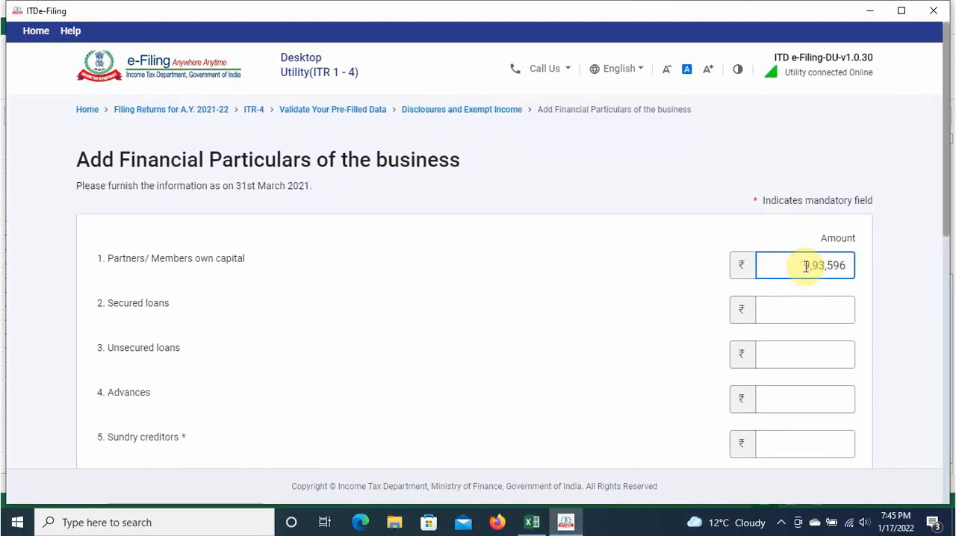
{"action": "left_click", "coordinate": [610, 279]}
Step: Copy the sundry creditors amount of 12688 from the Excel balance sheet into the Sundry creditors amount
{"action": "key", "text": "alt+Tab"}
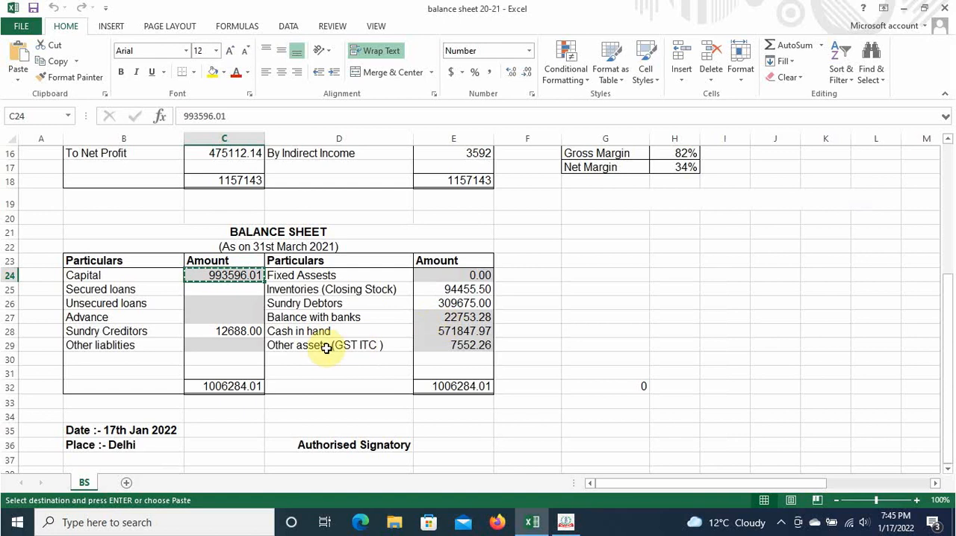
{"action": "left_click", "coordinate": [243, 331]}
{"action": "key", "text": "ctrl+c"}
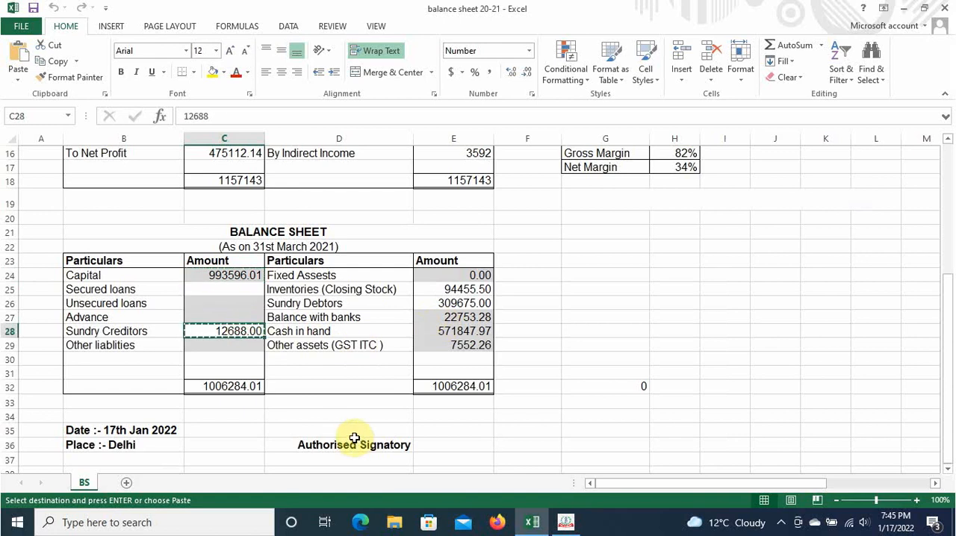
{"action": "key", "text": "alt+Tab"}
{"action": "scroll", "coordinate": [392, 383], "scroll_direction": "down", "scroll_amount": 1}
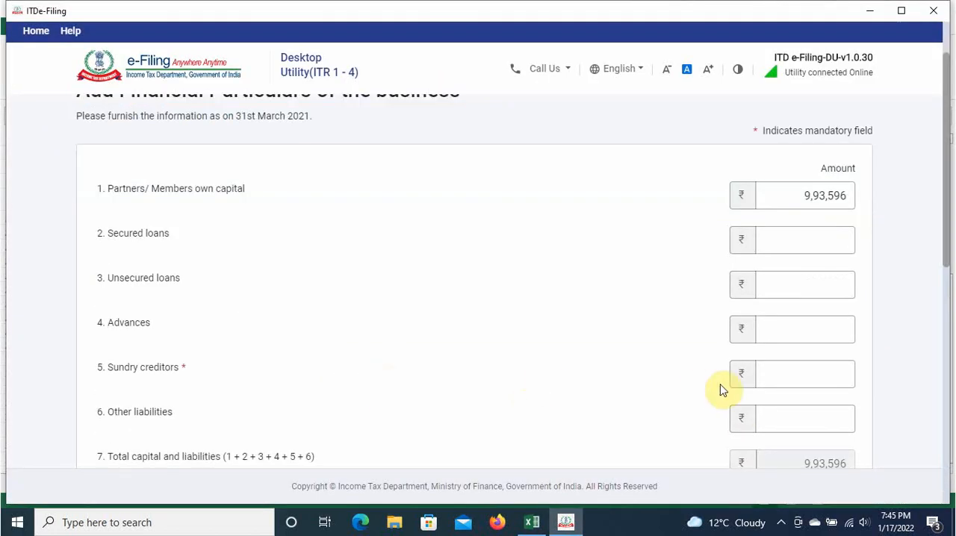
{"action": "left_click", "coordinate": [785, 371]}
{"action": "key", "text": "ctrl+v"}
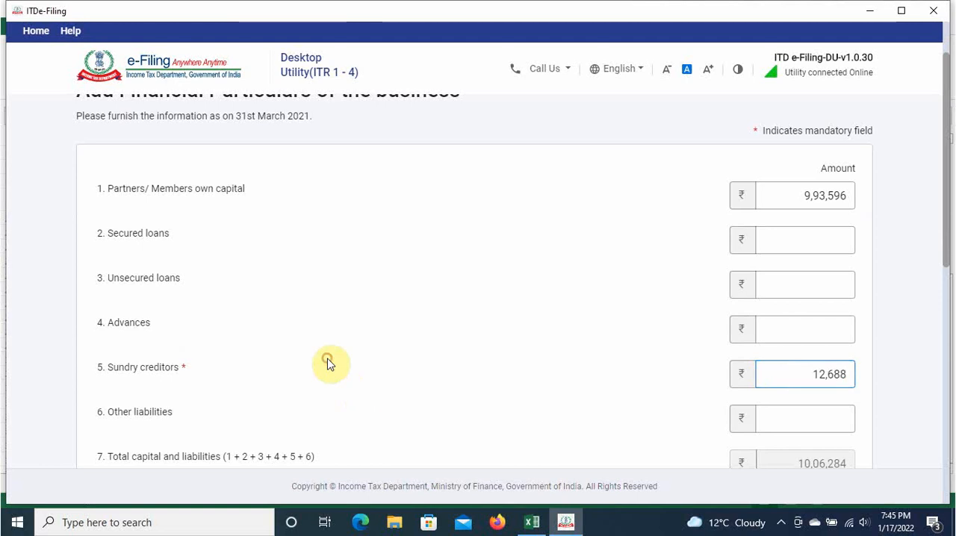
Step: Compare the total capital and liabilities in the return with the liabilities total in the Excel balance sheet
{"action": "key", "text": "alt+Tab"}
{"action": "key", "text": "alt+Tab"}
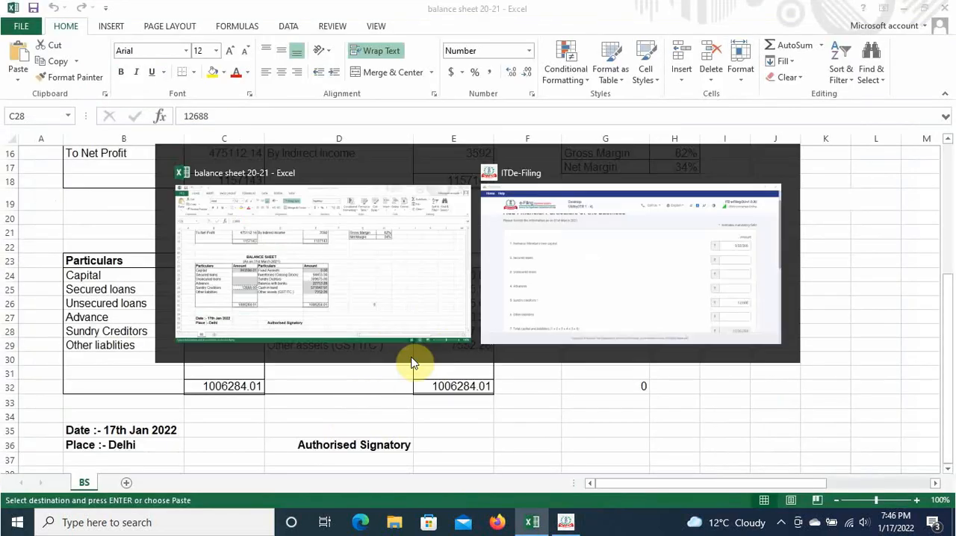
{"action": "scroll", "coordinate": [662, 398], "scroll_direction": "down", "scroll_amount": 3}
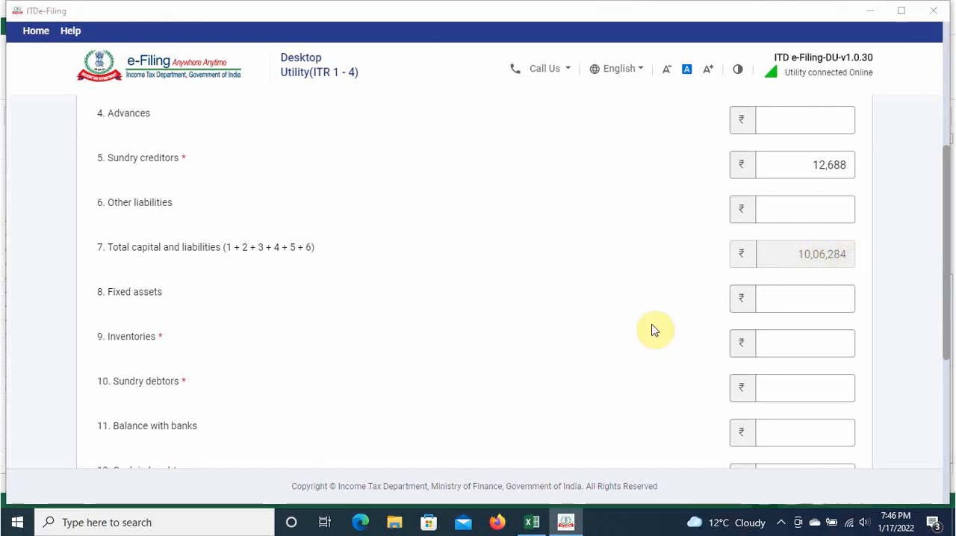
{"action": "key", "text": "alt+Tab"}
{"action": "left_click", "coordinate": [240, 385]}
{"action": "key", "text": "alt+Tab"}
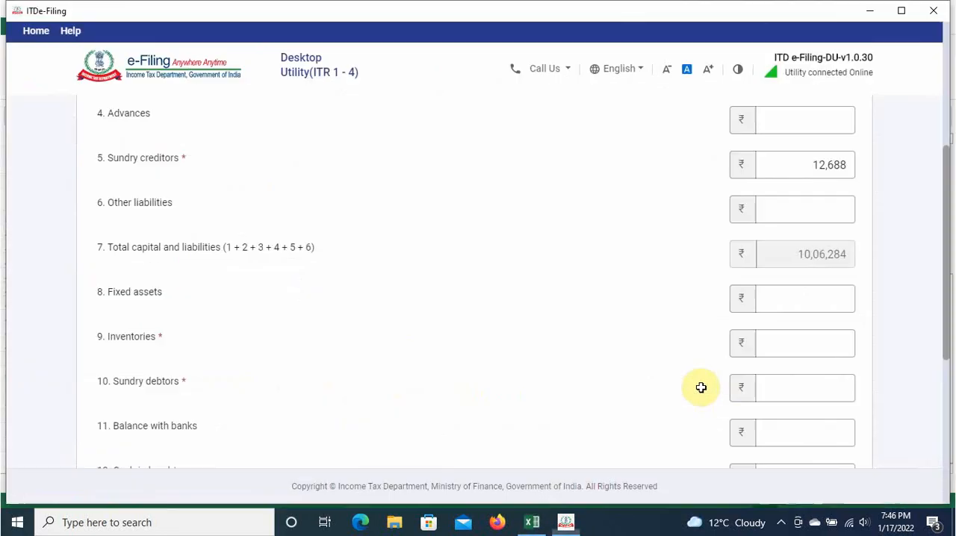
Step: Enter 0 for Inventories and copy the advance of 94455 from the Excel balance sheet into Loans and advances in the return
{"action": "left_click", "coordinate": [808, 300]}
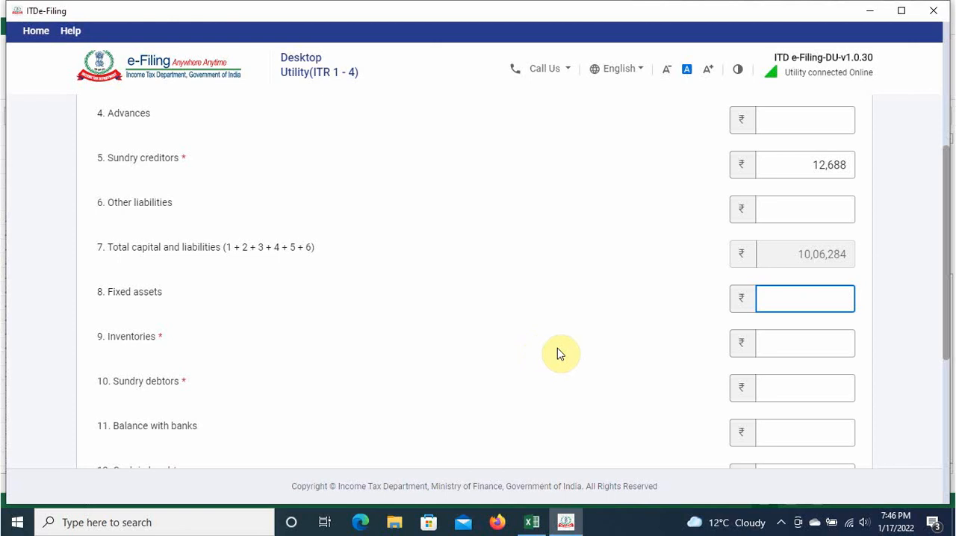
{"action": "key", "text": "alt+Tab"}
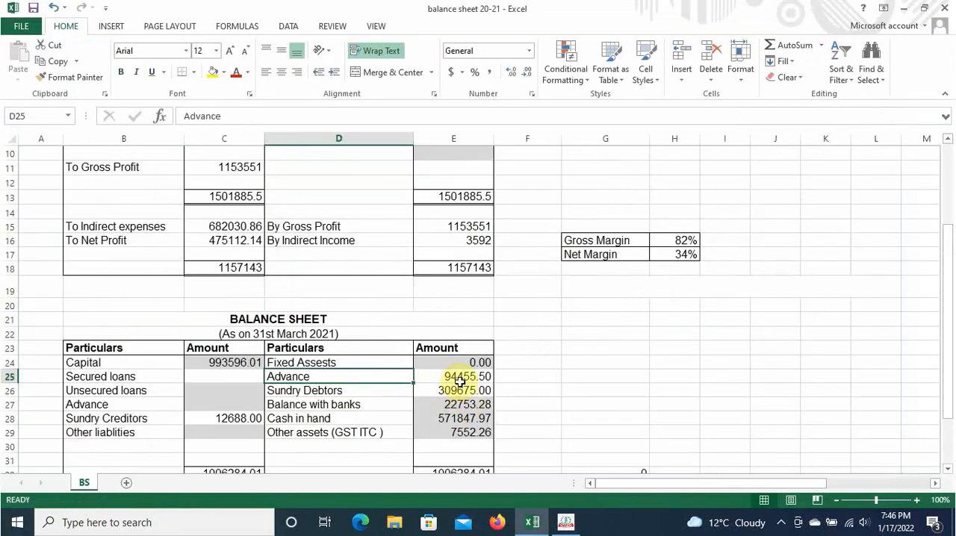
{"action": "left_click", "coordinate": [472, 376]}
{"action": "key", "text": "ctrl+c"}
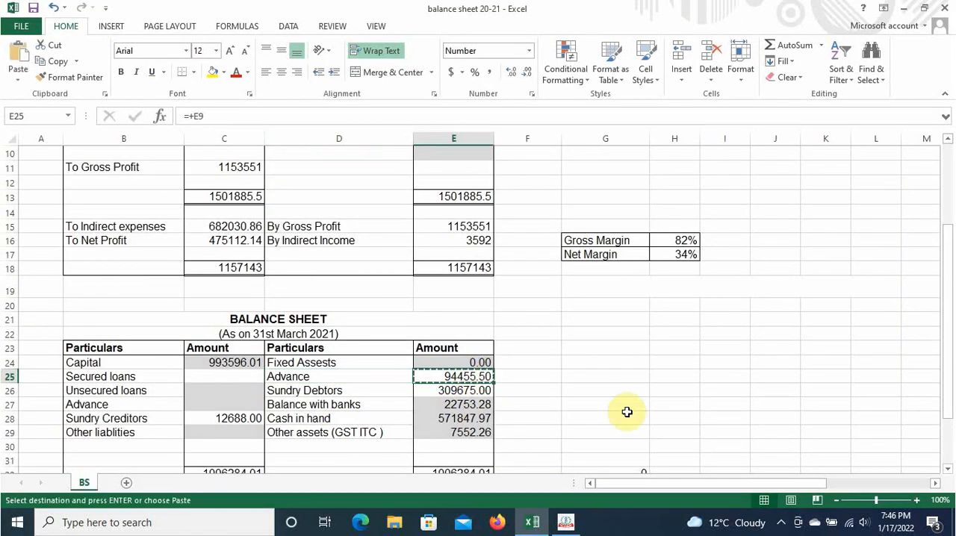
{"action": "key", "text": "alt+Tab"}
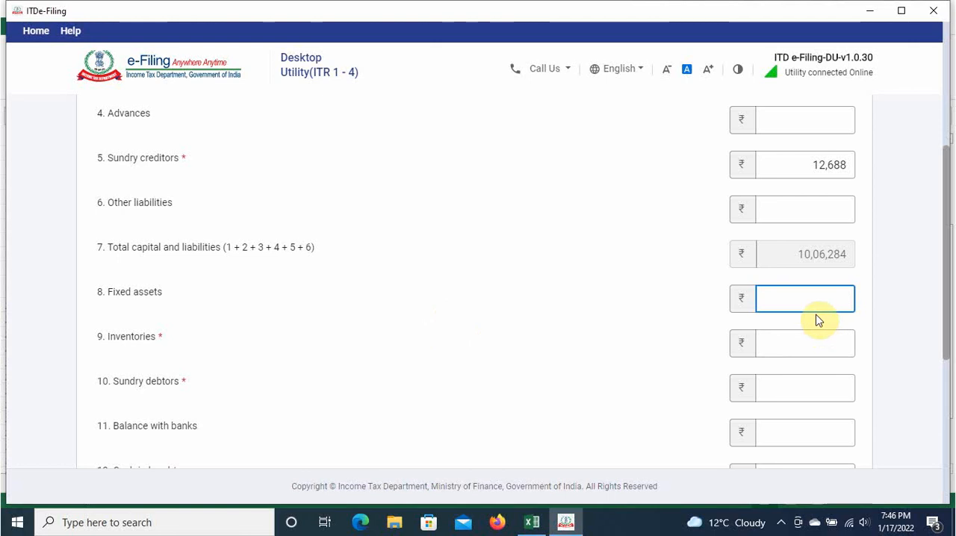
{"action": "left_click", "coordinate": [813, 344]}
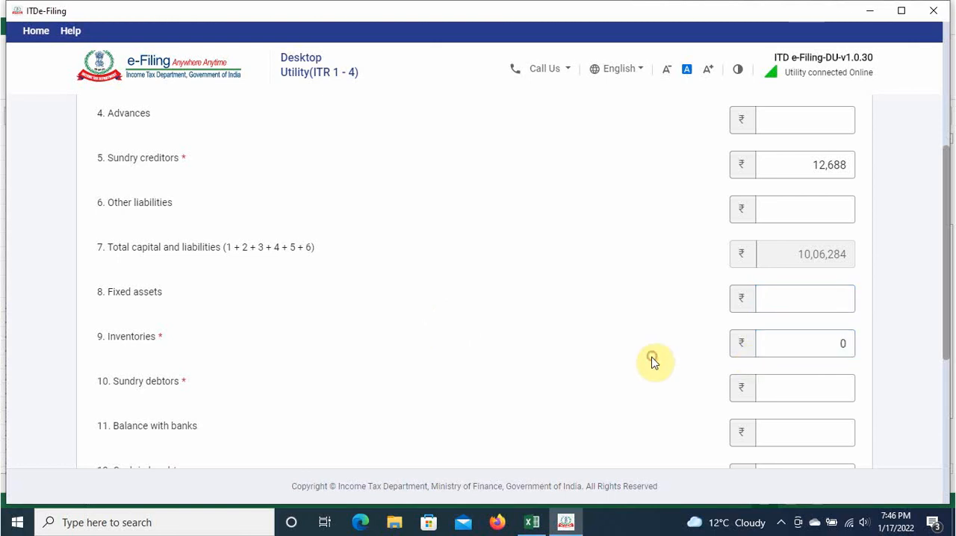
{"action": "left_click", "coordinate": [831, 382]}
{"action": "scroll", "coordinate": [832, 380], "scroll_direction": "down", "scroll_amount": 3}
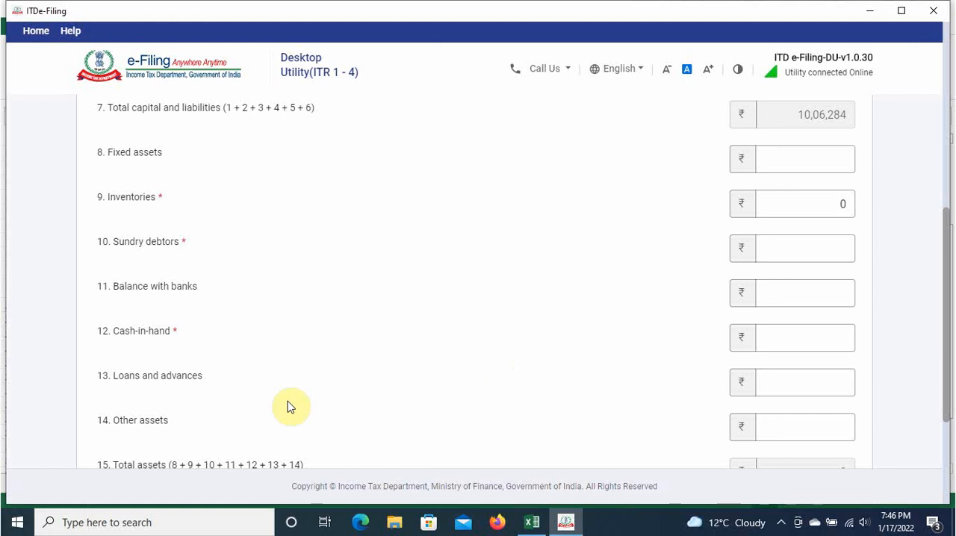
{"action": "left_click", "coordinate": [768, 376]}
{"action": "left_click", "coordinate": [772, 381]}
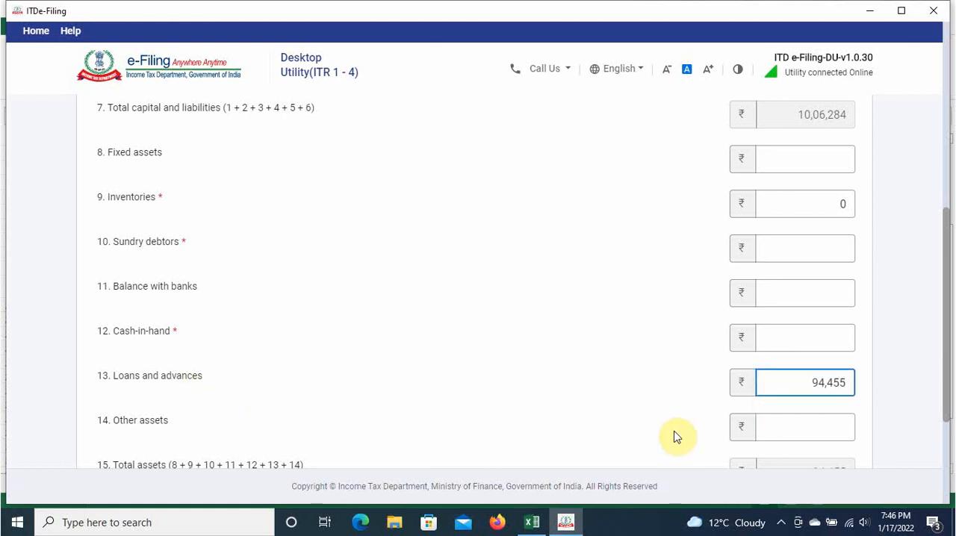
Step: Copy the sundry debtors amount of 309675 from the Excel balance sheet into Sundry debtors in the return
{"action": "key", "text": "alt+Tab"}
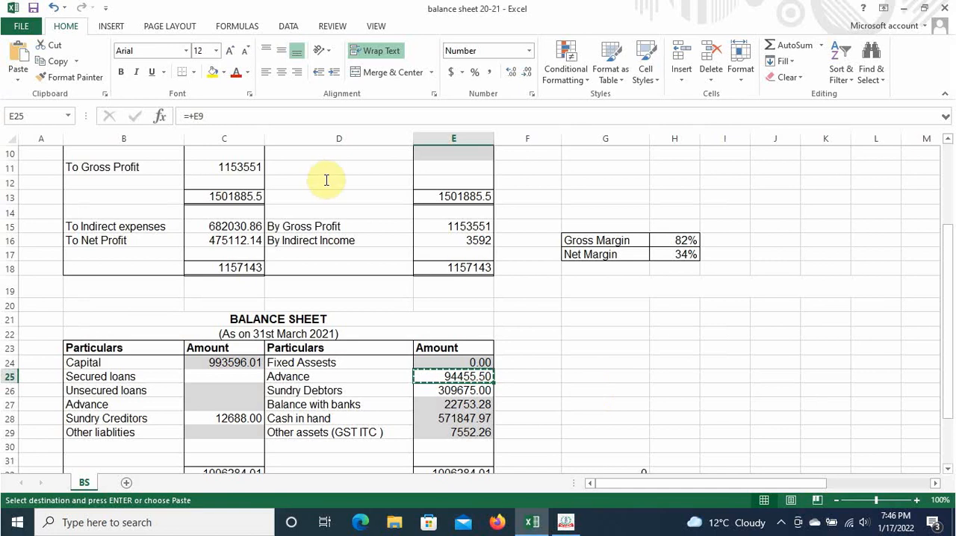
{"action": "left_click", "coordinate": [472, 389]}
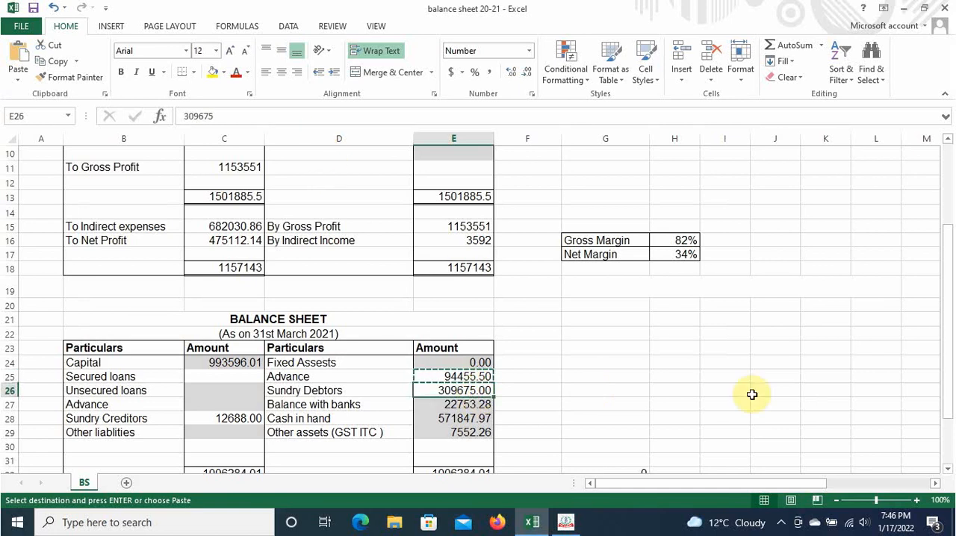
{"action": "key", "text": "alt+Tab"}
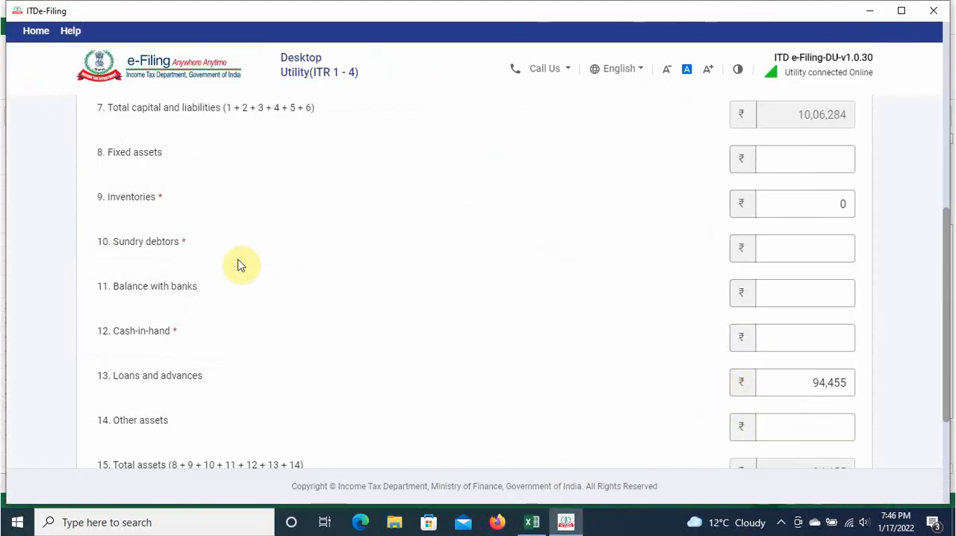
{"action": "left_click", "coordinate": [735, 248]}
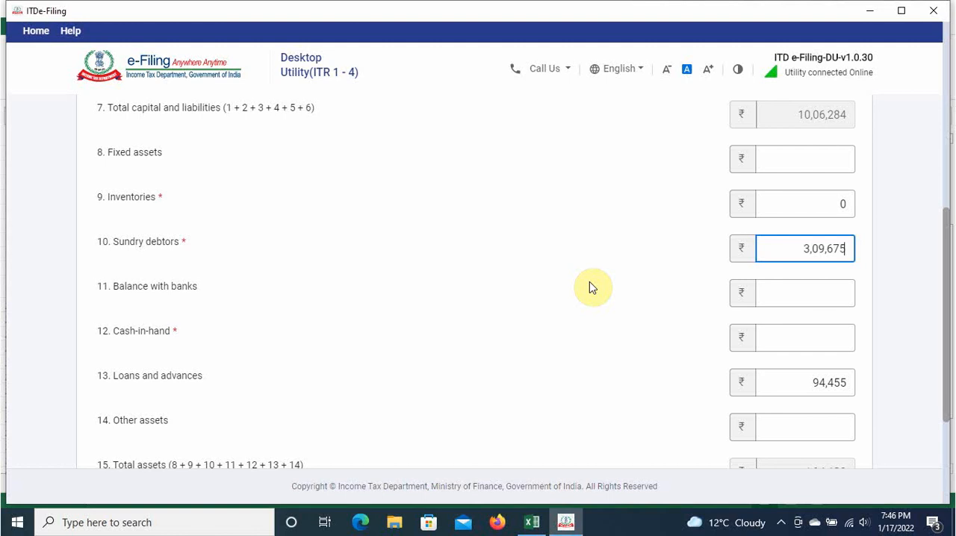
{"action": "left_click", "coordinate": [599, 265]}
Step: Copy the bank balance of 22753 from the Excel balance sheet into Balance with banks in the return
{"action": "key", "text": "alt+Tab"}
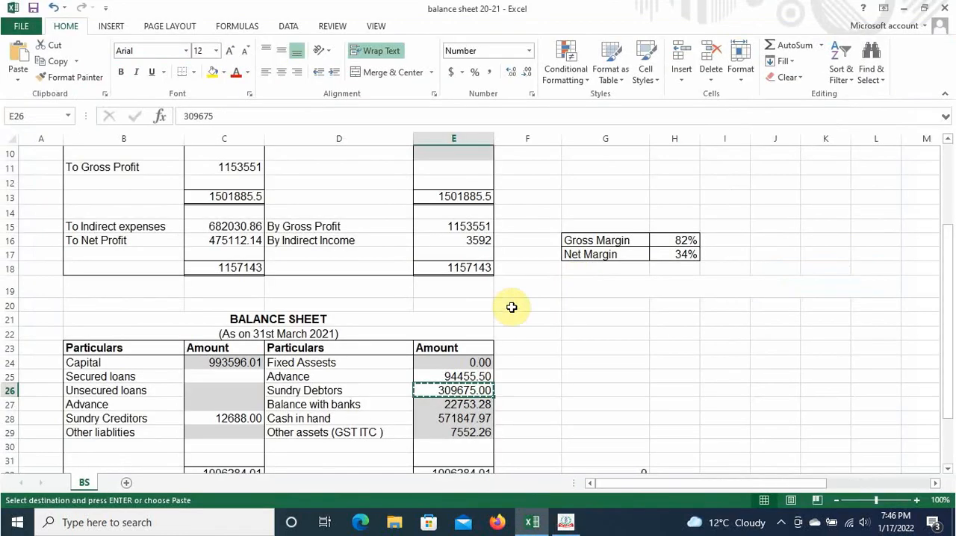
{"action": "left_click", "coordinate": [468, 405]}
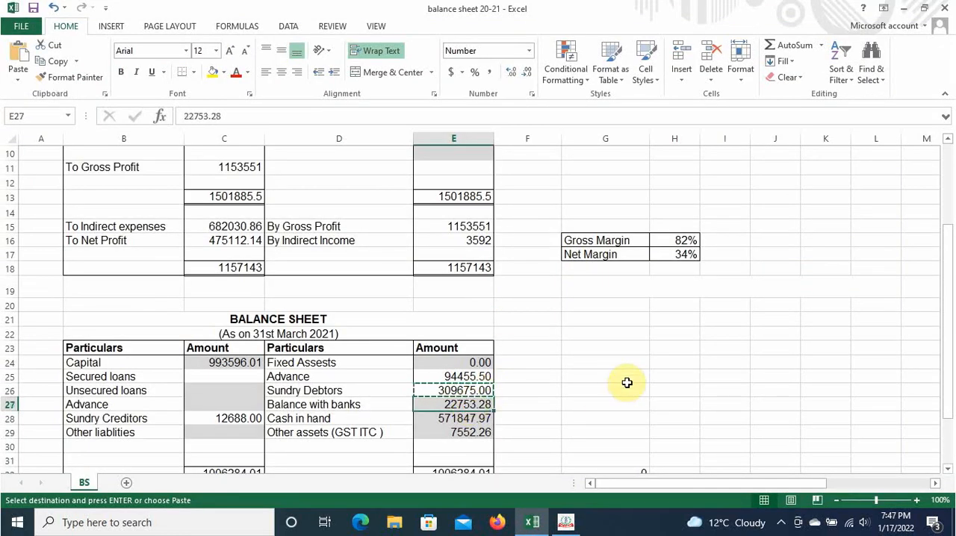
{"action": "key", "text": "ctrl+c"}
{"action": "key", "text": "alt+Tab"}
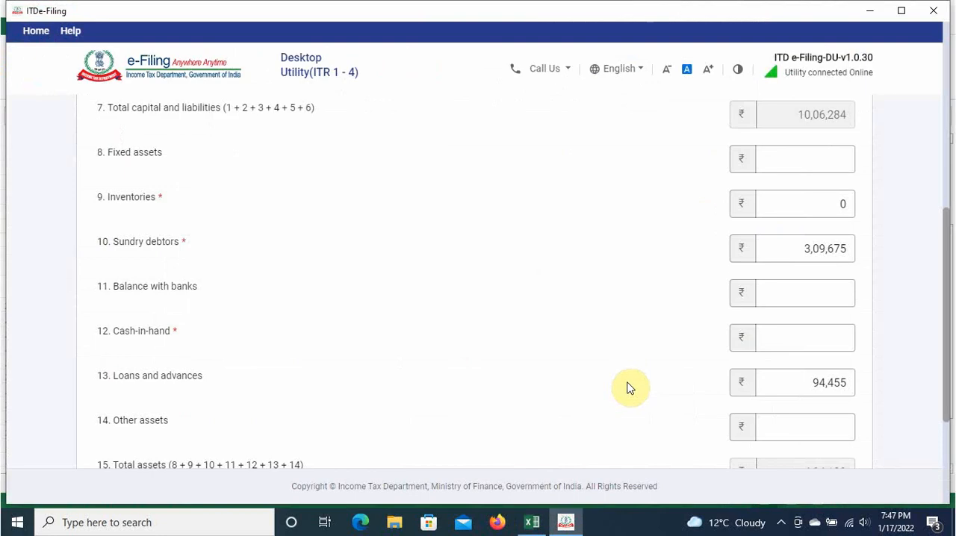
{"action": "scroll", "coordinate": [631, 387], "scroll_direction": "down", "scroll_amount": 1}
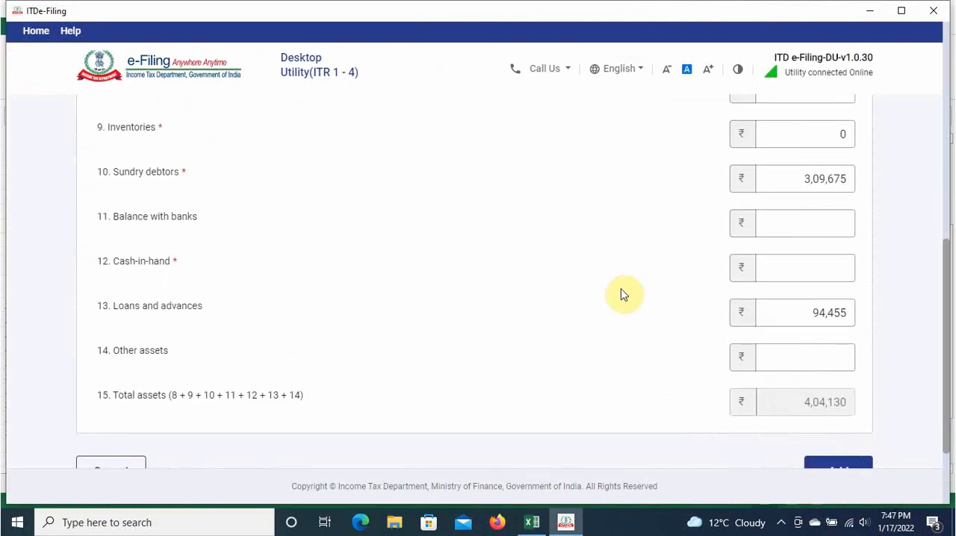
{"action": "left_click", "coordinate": [826, 214]}
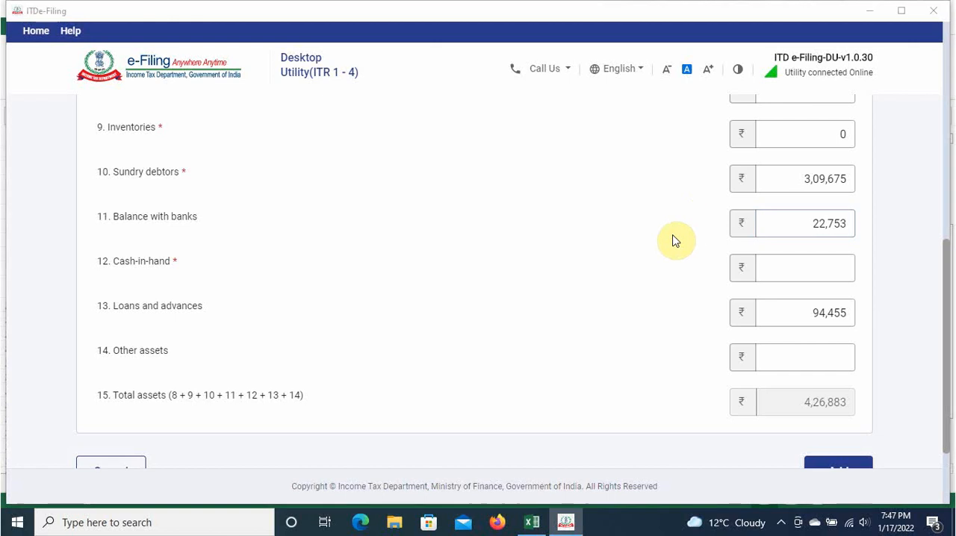
Step: Copy the cash in hand of 571847 from the Excel balance sheet into Cash-in-hand in the return
{"action": "key", "text": "alt+Tab"}
{"action": "left_click", "coordinate": [474, 418]}
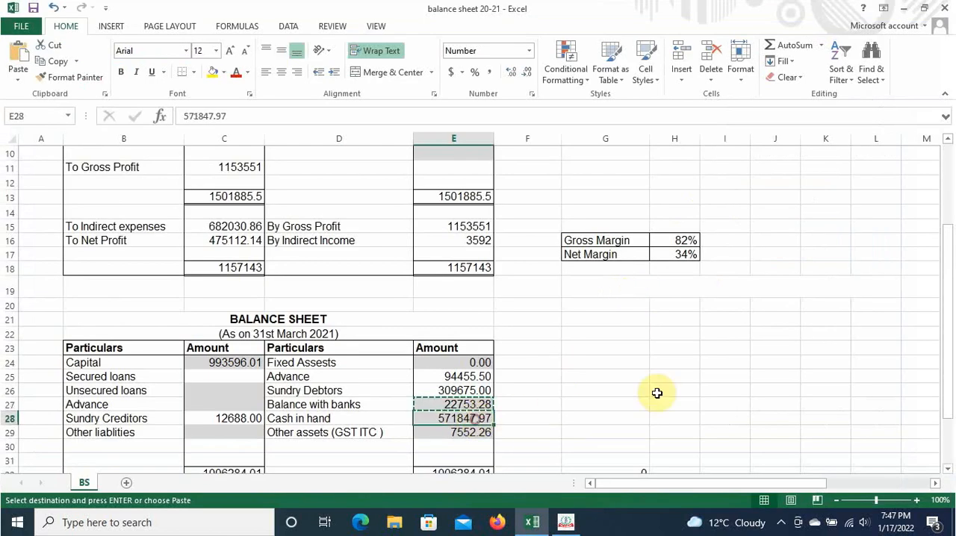
{"action": "key", "text": "ctrl+c"}
{"action": "key", "text": "alt+Tab"}
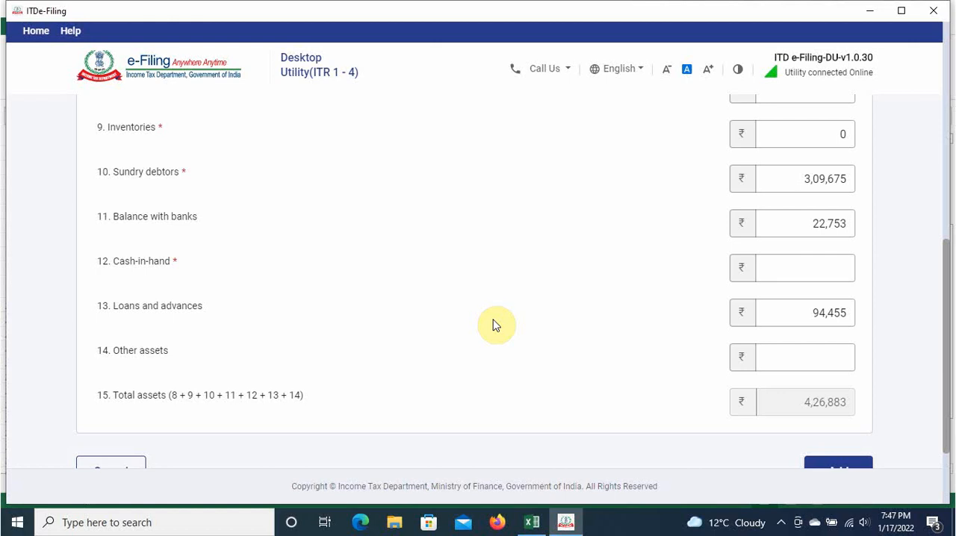
{"action": "left_click", "coordinate": [821, 266]}
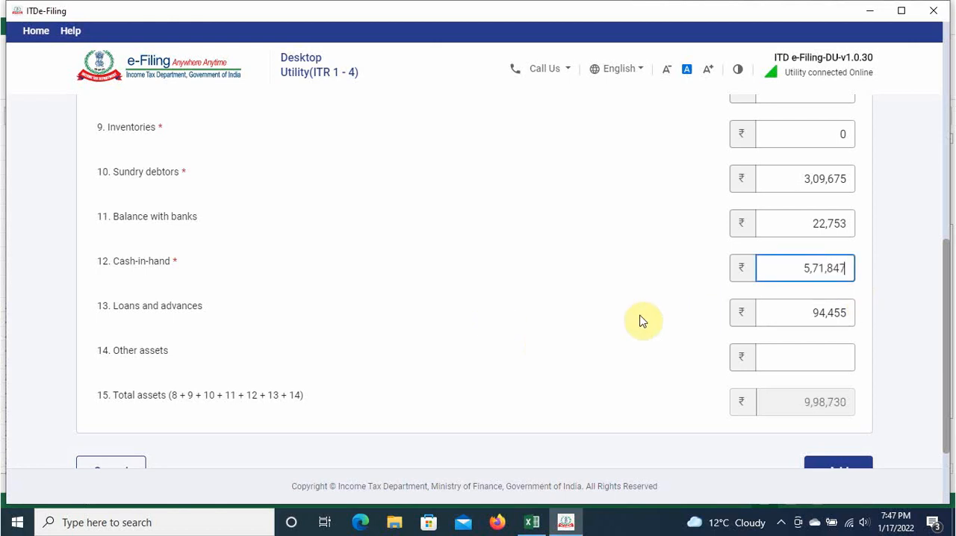
{"action": "left_click", "coordinate": [608, 306]}
Step: Copy the other assets (GST ITC) amount of 7552 from the Excel balance sheet into Other assets in the return
{"action": "key", "text": "alt+Tab"}
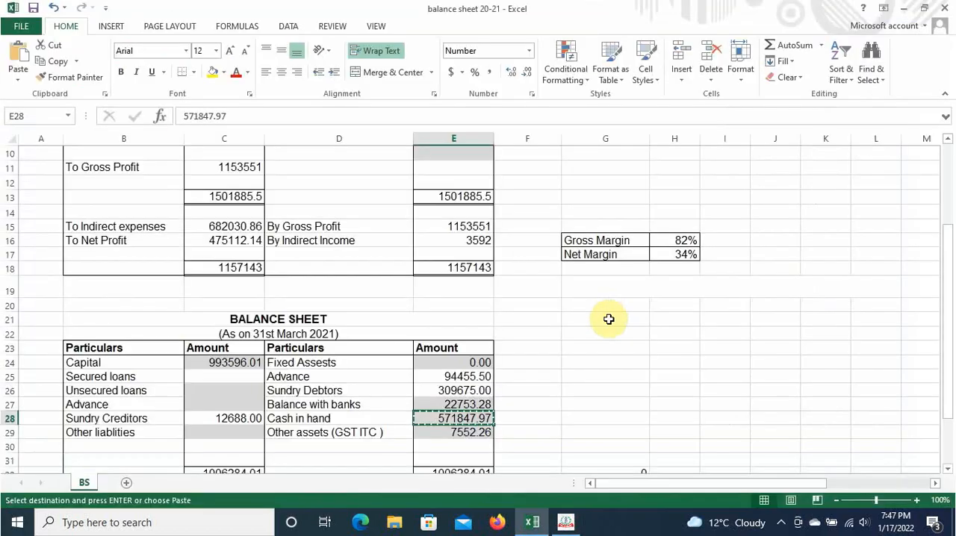
{"action": "left_click", "coordinate": [471, 433]}
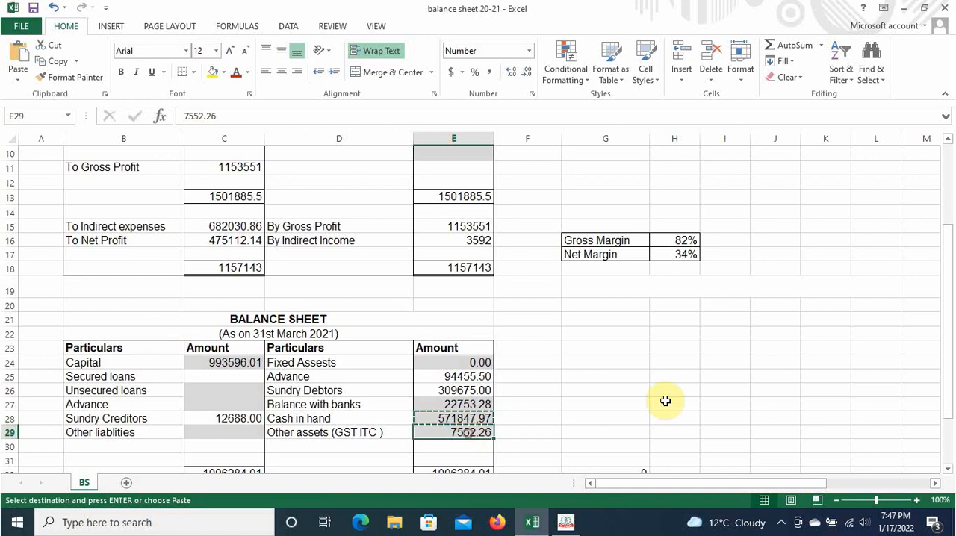
{"action": "key", "text": "alt+Tab"}
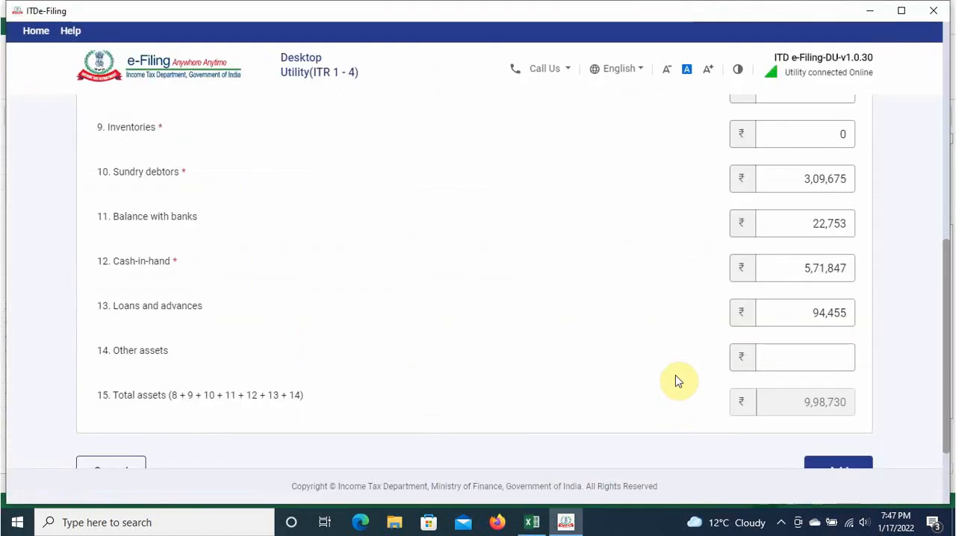
{"action": "left_click", "coordinate": [836, 357]}
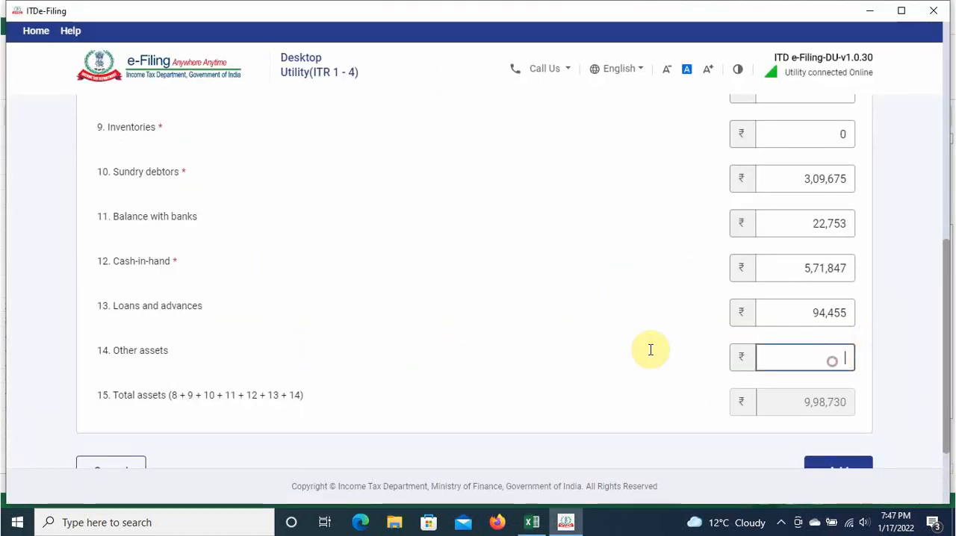
{"action": "left_click", "coordinate": [572, 355]}
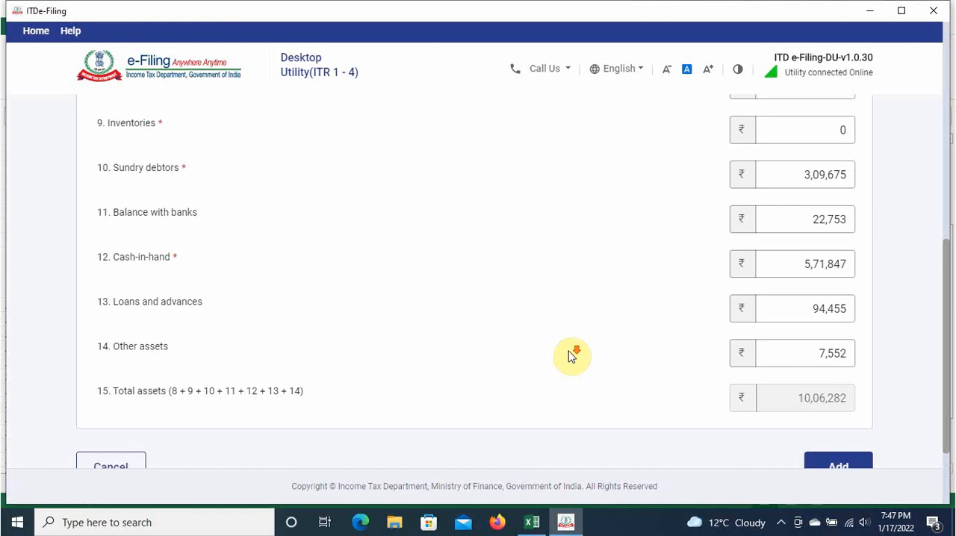
Step: Compare the return's total assets with the assets total in the Excel balance sheet and with the return's total capital and liabilities
{"action": "scroll", "coordinate": [598, 350], "scroll_direction": "down", "scroll_amount": 2}
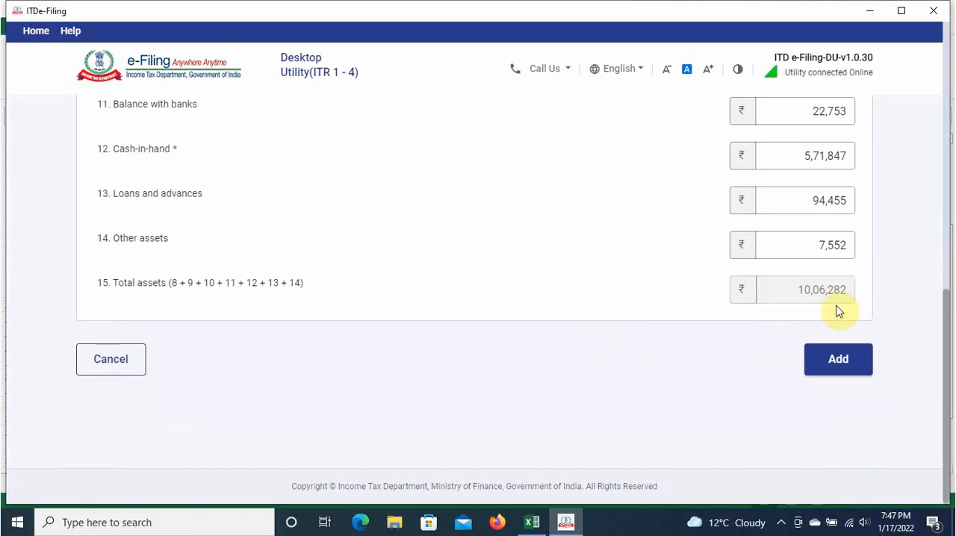
{"action": "key", "text": "alt+Tab"}
{"action": "scroll", "coordinate": [508, 373], "scroll_direction": "down", "scroll_amount": 1}
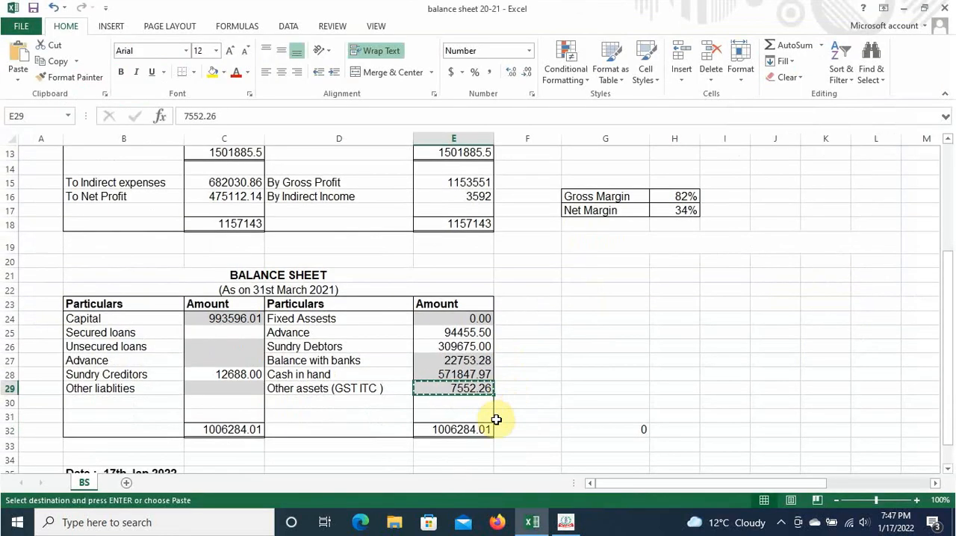
{"action": "left_click", "coordinate": [474, 429]}
{"action": "key", "text": "alt+Tab"}
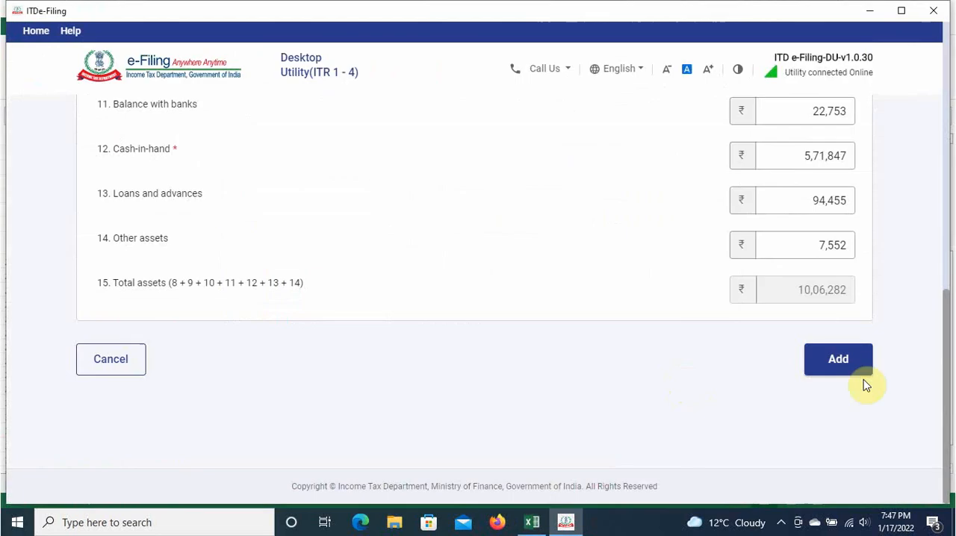
{"action": "scroll", "coordinate": [863, 308], "scroll_direction": "up", "scroll_amount": 5}
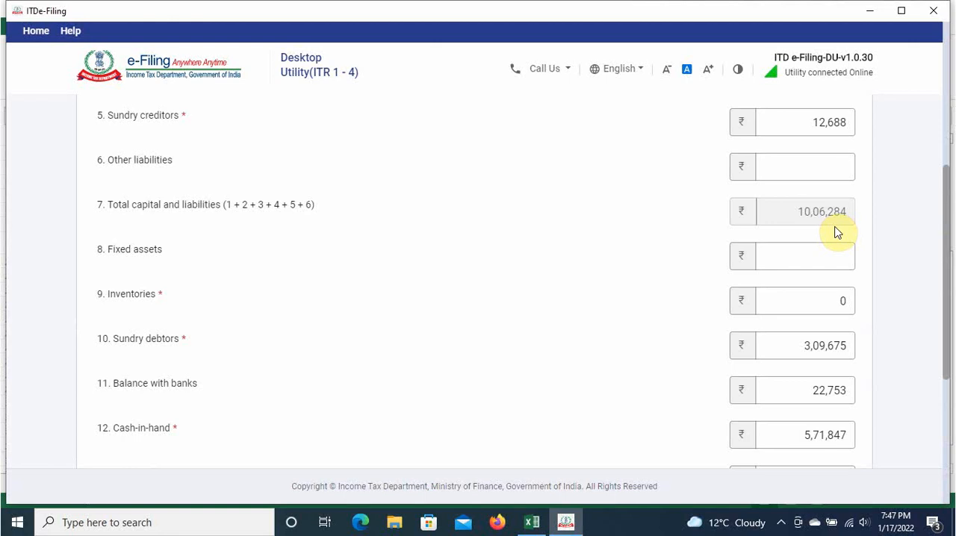
{"action": "scroll", "coordinate": [836, 232], "scroll_direction": "down", "scroll_amount": 4}
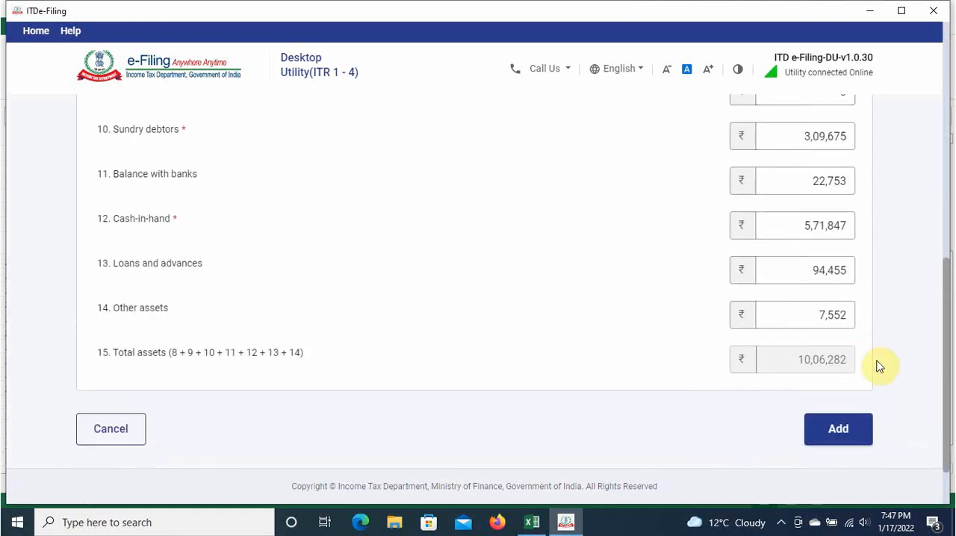
{"action": "scroll", "coordinate": [877, 365], "scroll_direction": "up", "scroll_amount": 5}
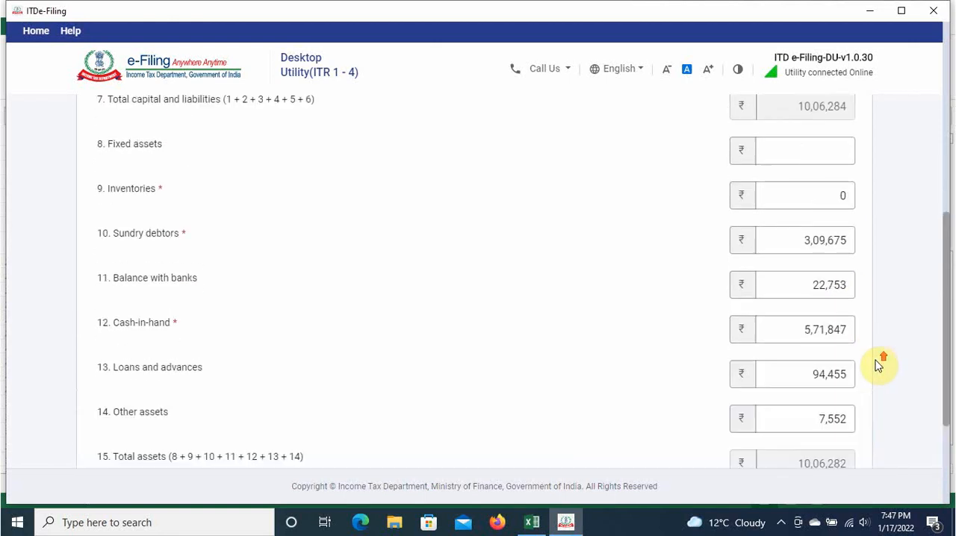
{"action": "scroll", "coordinate": [877, 365], "scroll_direction": "down", "scroll_amount": 3}
{"action": "scroll", "coordinate": [878, 365], "scroll_direction": "down", "scroll_amount": 1}
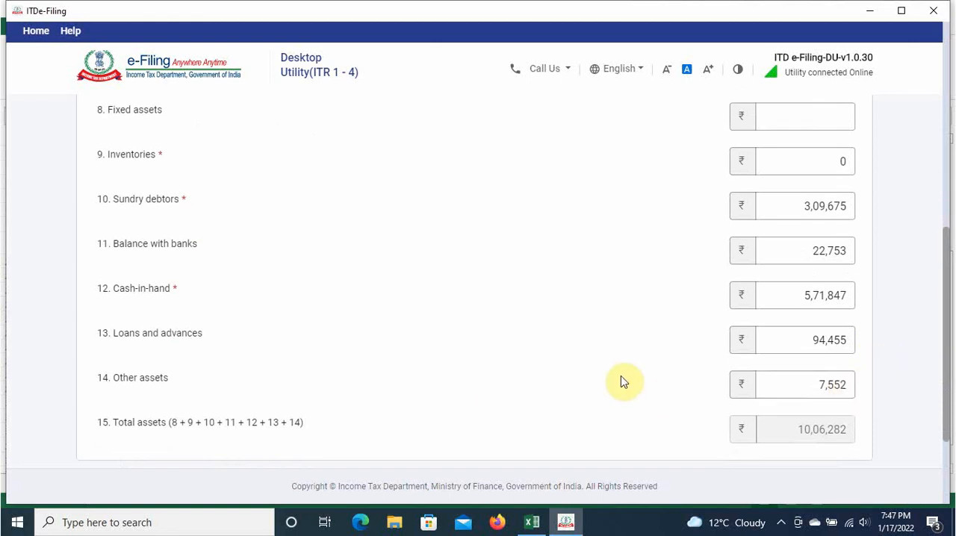
Step: Check the cash in hand amount in the Excel balance sheet and round Cash-in-hand in the return up to 571848
{"action": "key", "text": "alt+Tab"}
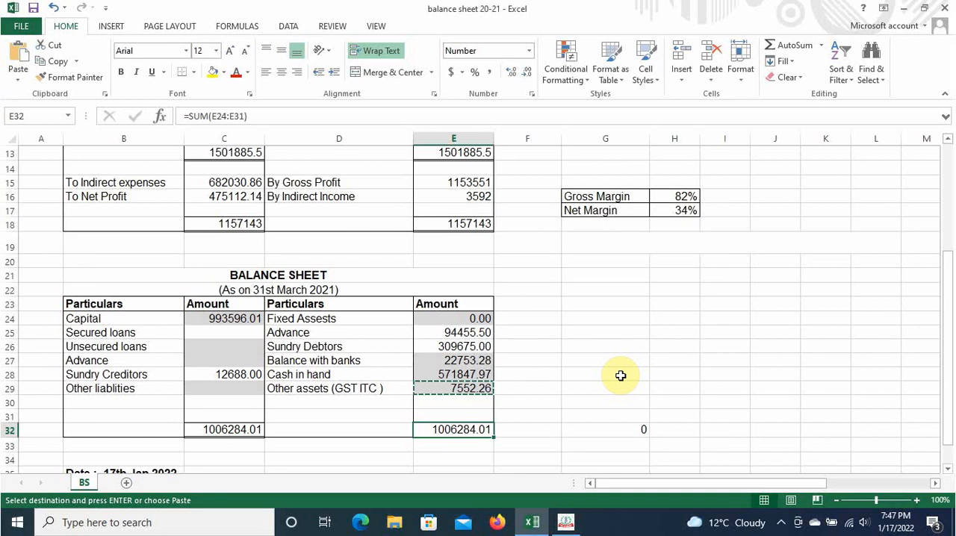
{"action": "left_click", "coordinate": [483, 373]}
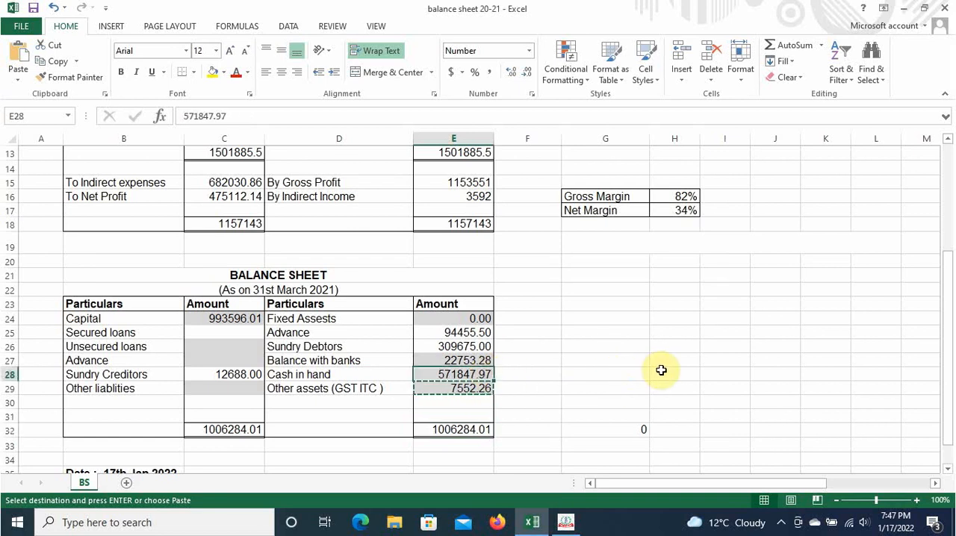
{"action": "key", "text": "alt+Tab"}
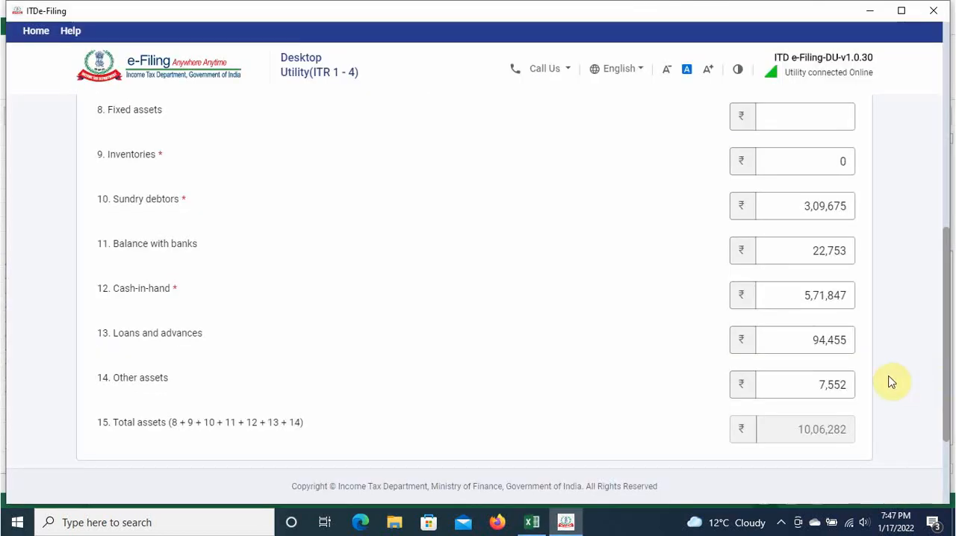
{"action": "key", "text": "alt+Tab"}
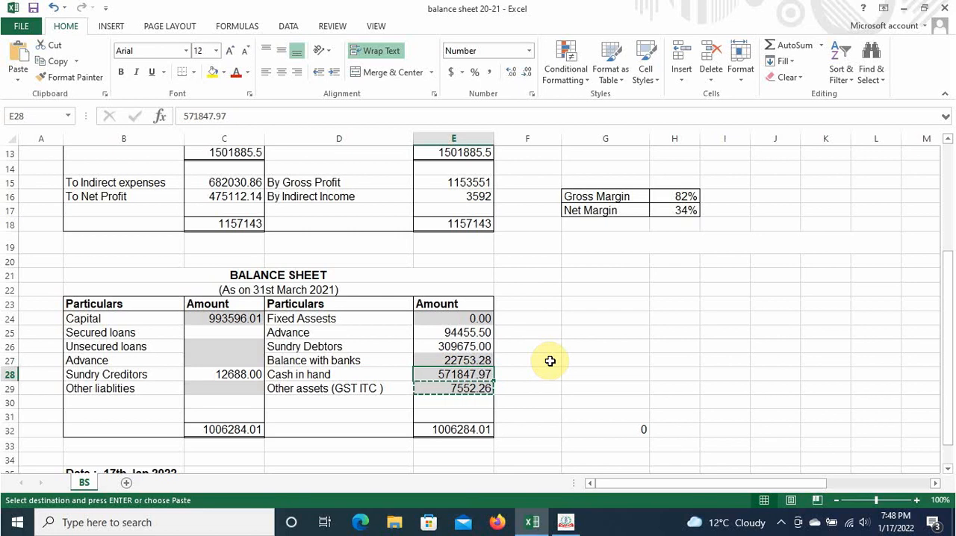
{"action": "key", "text": "alt+Tab"}
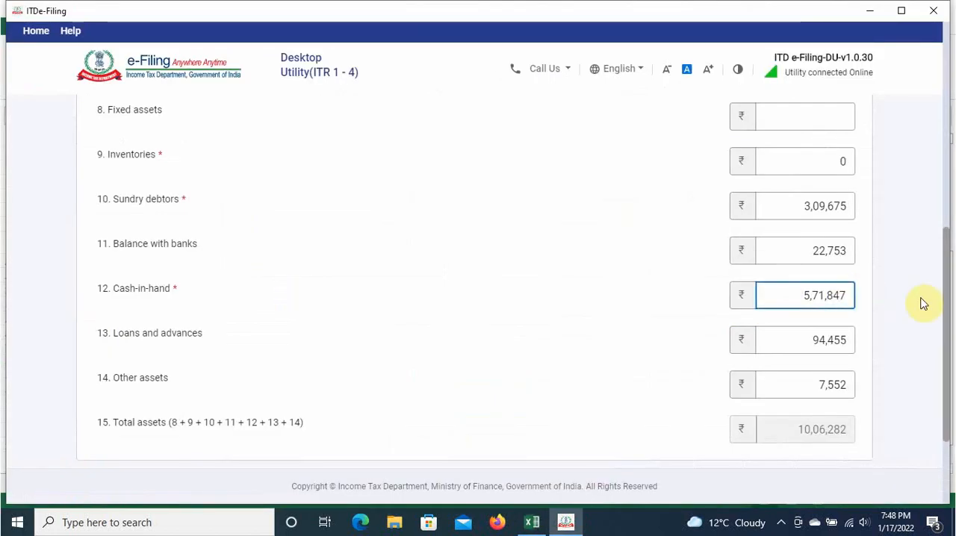
{"action": "key", "text": "BackSpace"}
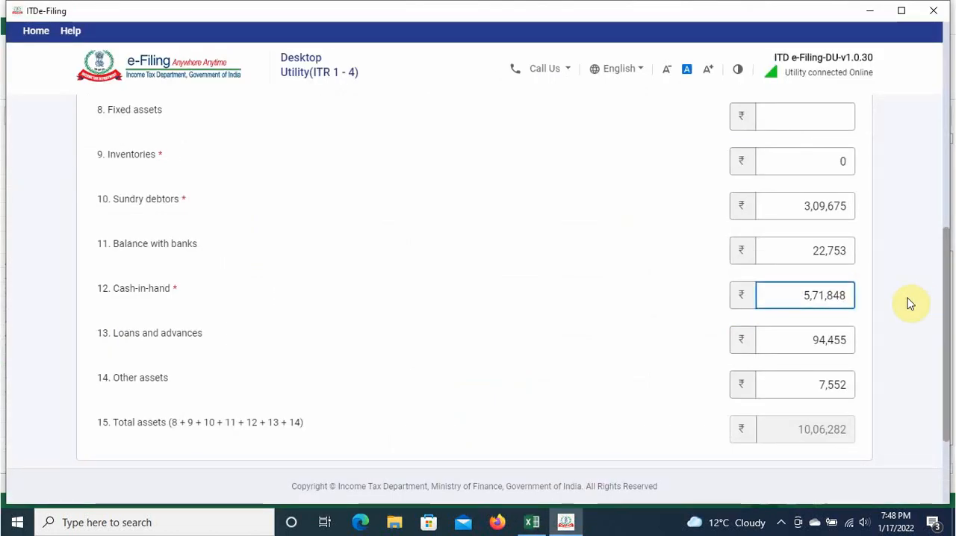
{"action": "type", "text": "8"}
{"action": "left_click", "coordinate": [706, 326]}
Step: Check the advance amount in the Excel balance sheet and round Loans and advances in the return up to 94456
{"action": "key", "text": "alt+Tab"}
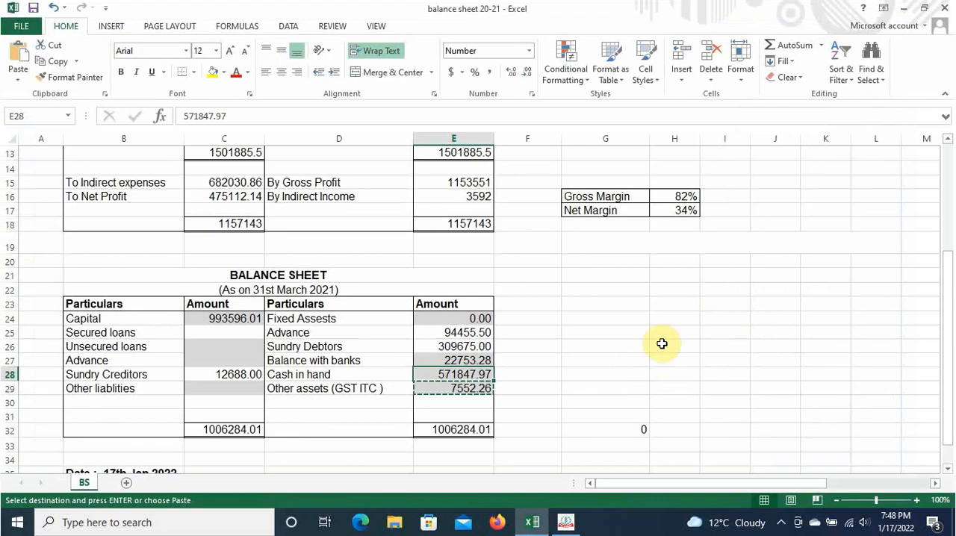
{"action": "left_click", "coordinate": [482, 335]}
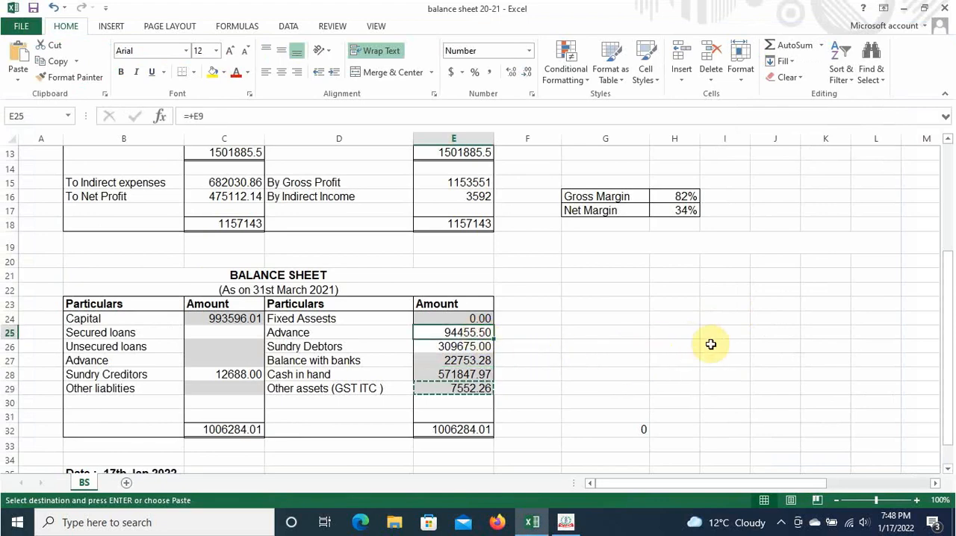
{"action": "key", "text": "alt+Tab"}
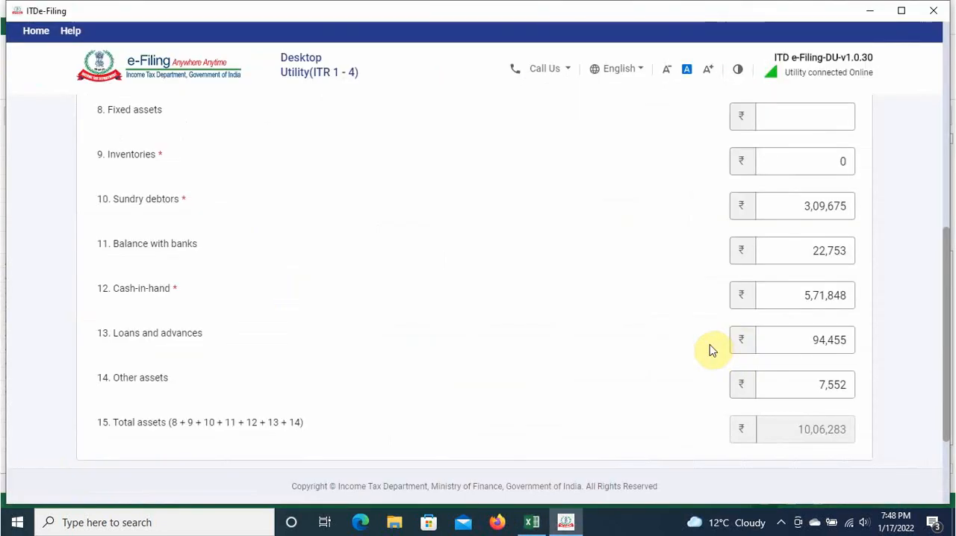
{"action": "left_click", "coordinate": [847, 340]}
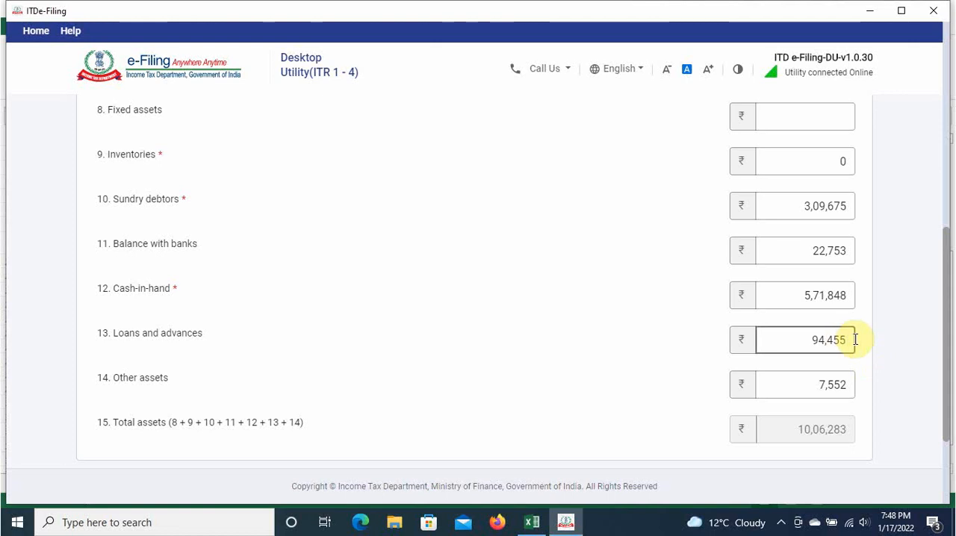
{"action": "key", "text": "BackSpace"}
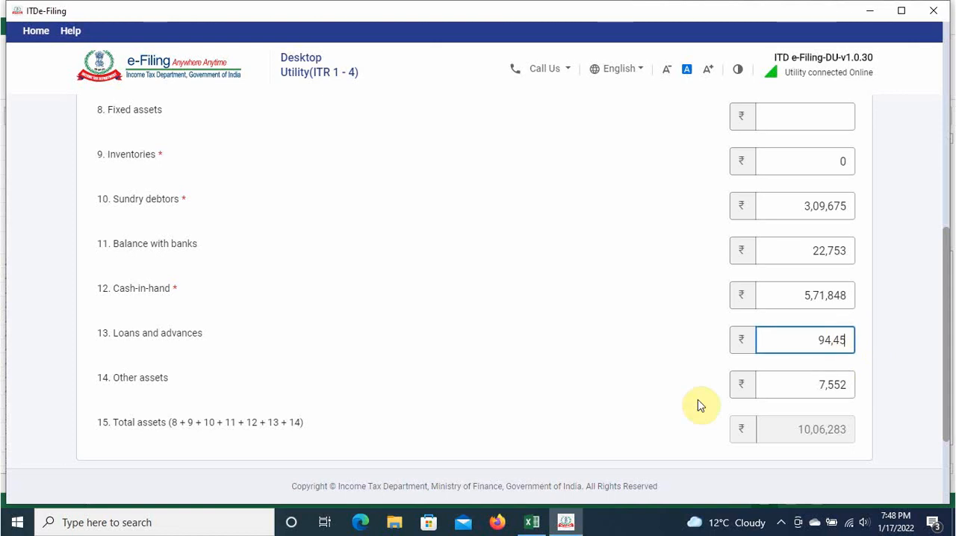
{"action": "type", "text": "6"}
{"action": "left_click", "coordinate": [633, 377]}
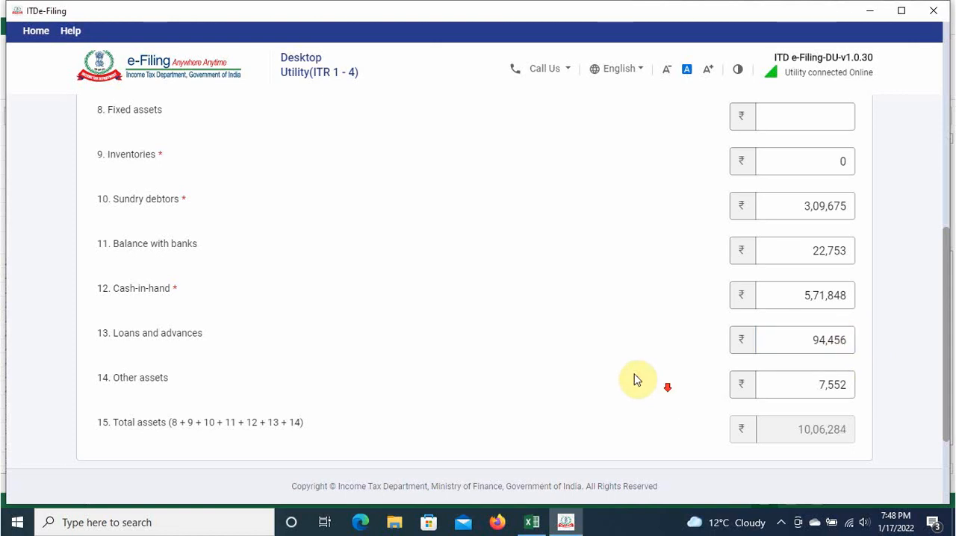
Step: Compare total assets with total capital and liabilities, and add the financial particulars to the return
{"action": "scroll", "coordinate": [747, 358], "scroll_direction": "down", "scroll_amount": 2}
{"action": "scroll", "coordinate": [782, 282], "scroll_direction": "up", "scroll_amount": 5}
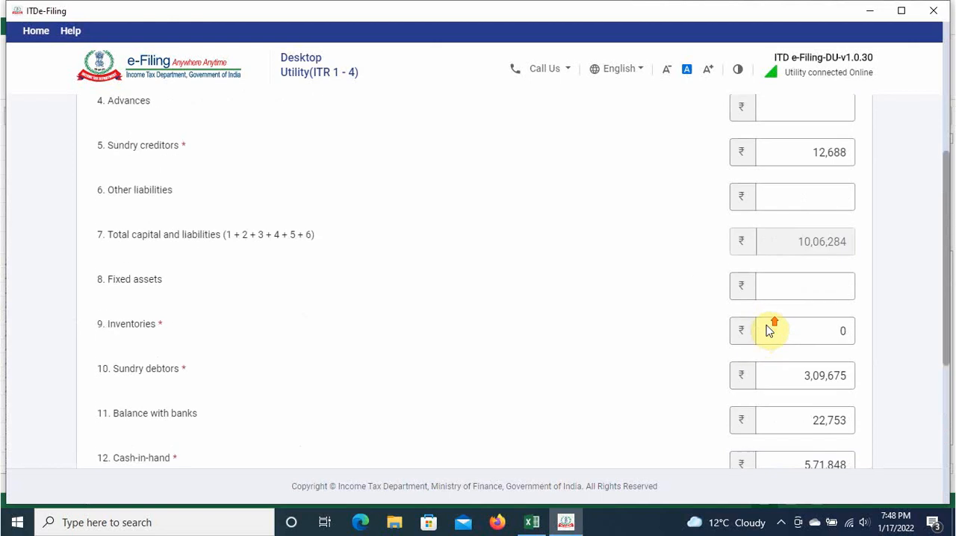
{"action": "scroll", "coordinate": [672, 376], "scroll_direction": "down", "scroll_amount": 5}
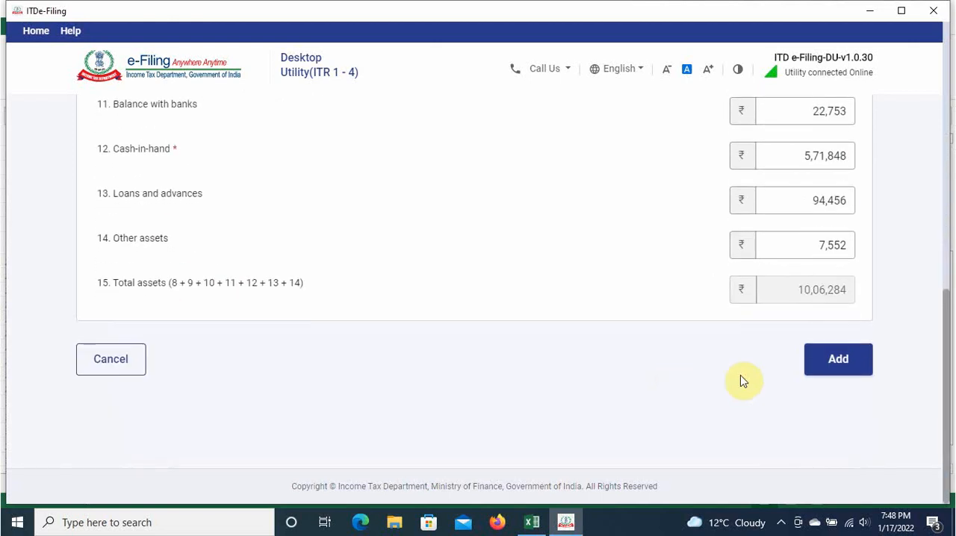
{"action": "left_click", "coordinate": [831, 361]}
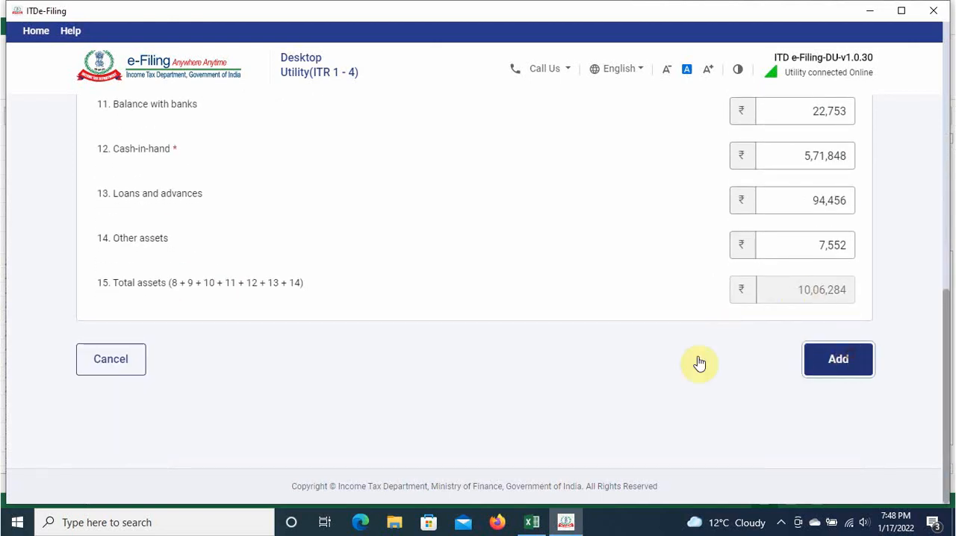
Step: Review the saved financial particulars and confirm the Disclosures and Exempt Income section without adding GST turnover or exempt income details
{"action": "scroll", "coordinate": [480, 314], "scroll_direction": "down", "scroll_amount": 4}
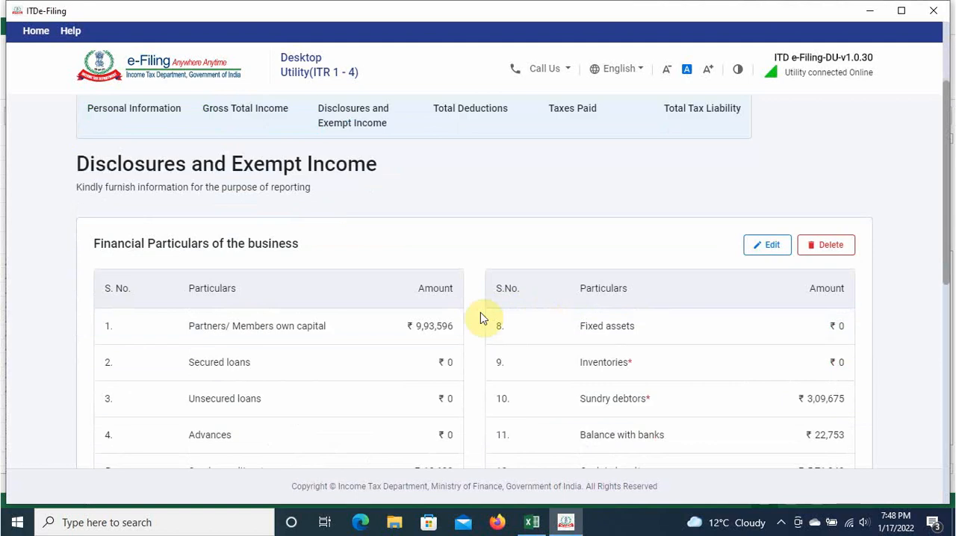
{"action": "scroll", "coordinate": [385, 343], "scroll_direction": "down", "scroll_amount": 2}
{"action": "scroll", "coordinate": [399, 357], "scroll_direction": "up", "scroll_amount": 5}
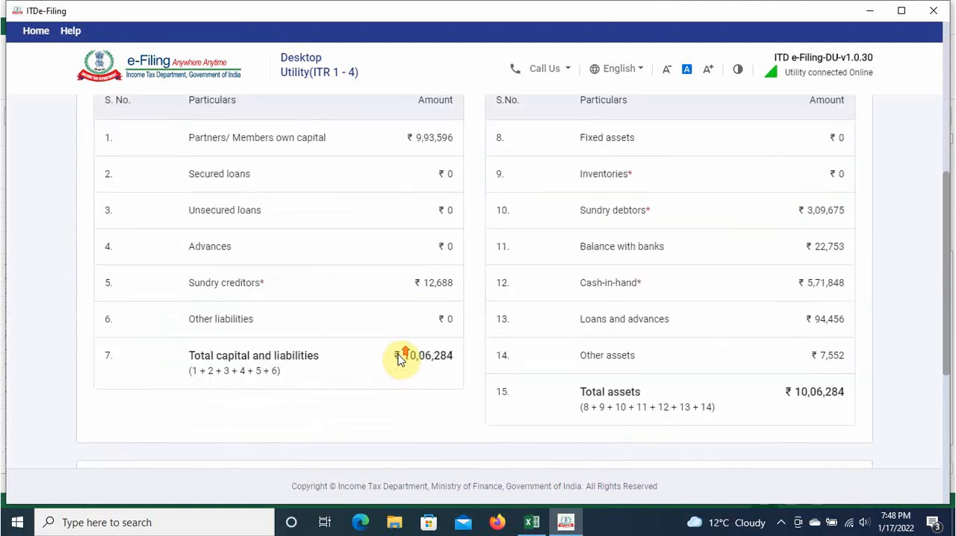
{"action": "scroll", "coordinate": [399, 357], "scroll_direction": "down", "scroll_amount": 3}
{"action": "scroll", "coordinate": [640, 345], "scroll_direction": "down", "scroll_amount": 2}
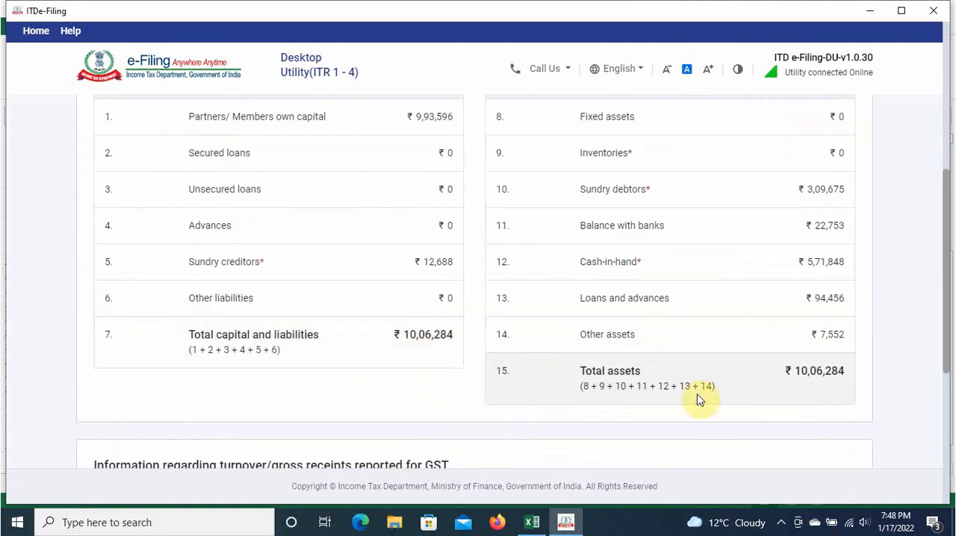
{"action": "scroll", "coordinate": [432, 385], "scroll_direction": "down", "scroll_amount": 2}
{"action": "scroll", "coordinate": [351, 317], "scroll_direction": "down", "scroll_amount": 1}
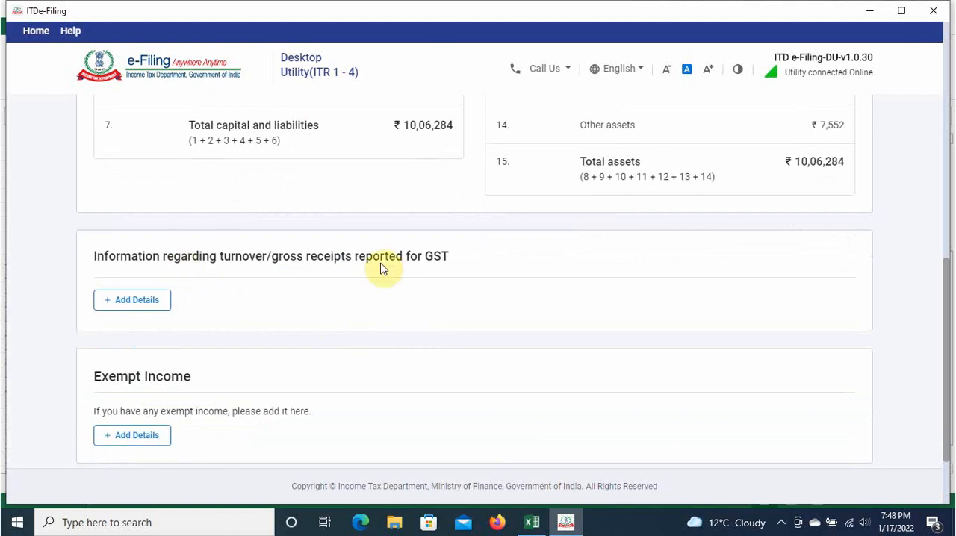
{"action": "scroll", "coordinate": [328, 298], "scroll_direction": "down", "scroll_amount": 2}
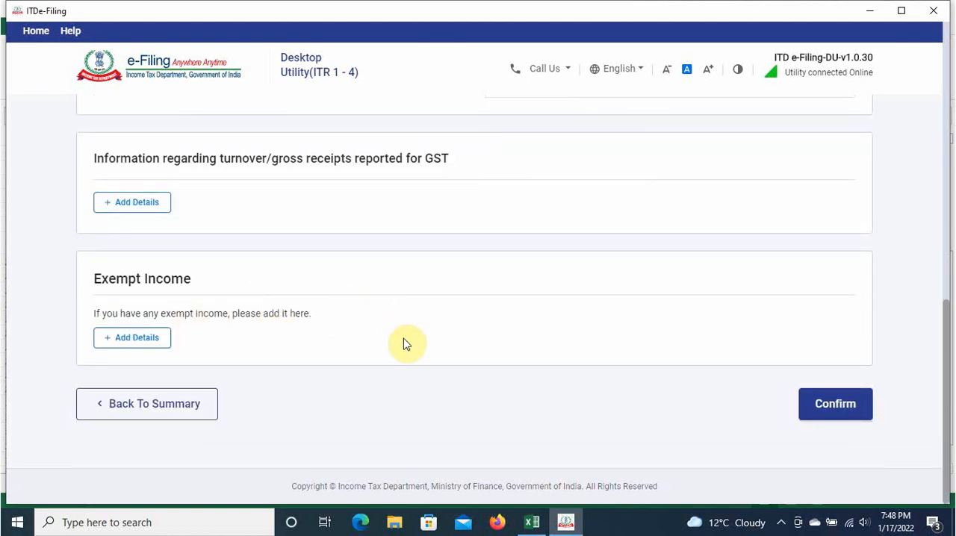
{"action": "left_click", "coordinate": [828, 405]}
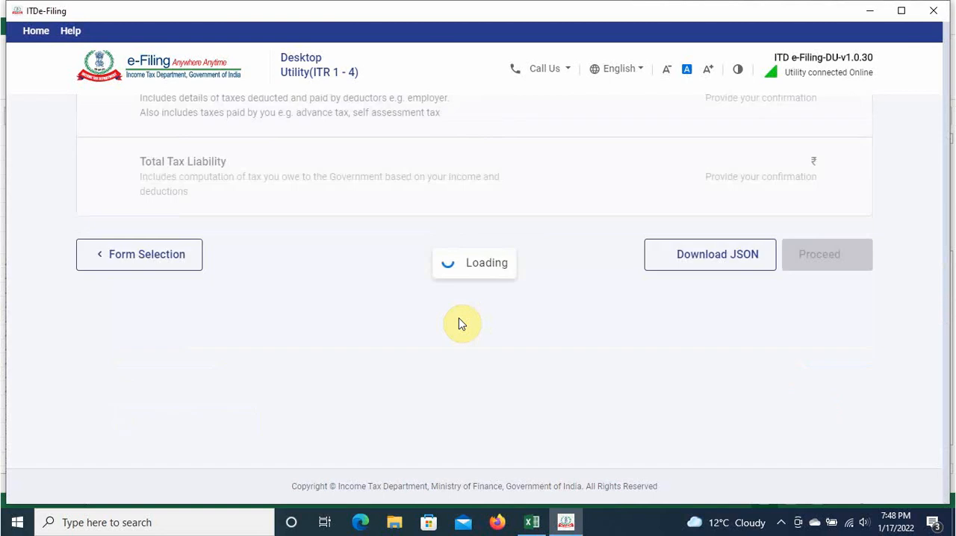
Step: Open the Total Deductions section and continue past the deduction questions without selecting any claim
{"action": "scroll", "coordinate": [458, 322], "scroll_direction": "down", "scroll_amount": 2}
{"action": "scroll", "coordinate": [458, 323], "scroll_direction": "down", "scroll_amount": 5}
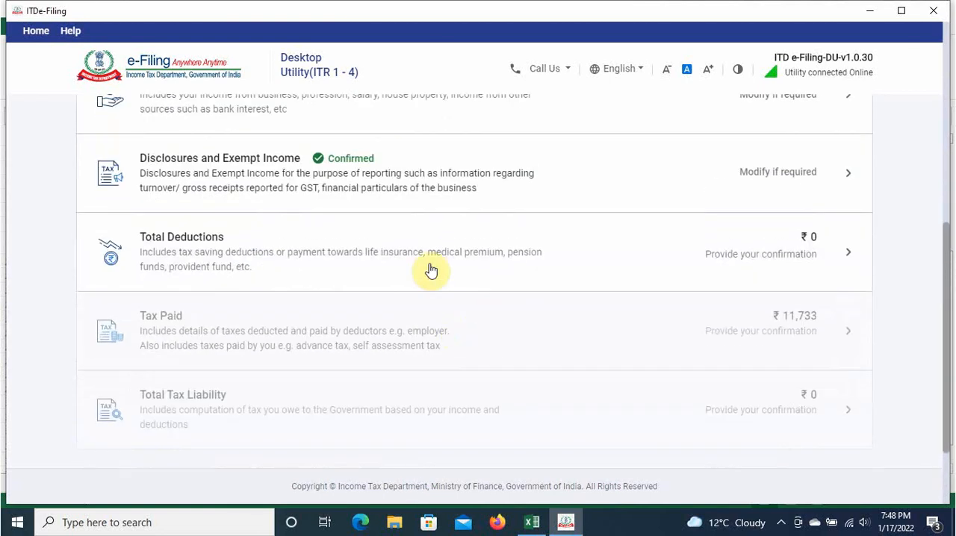
{"action": "left_click", "coordinate": [624, 251]}
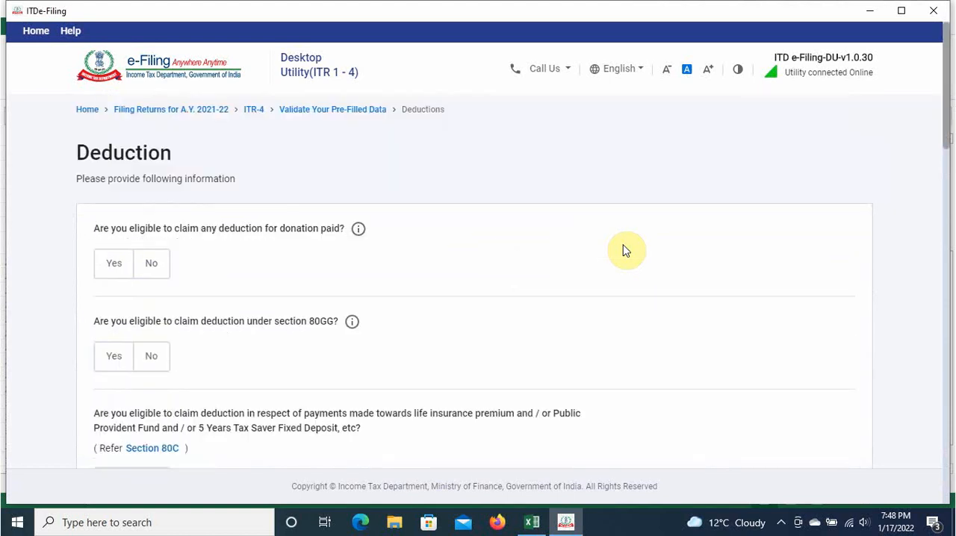
{"action": "scroll", "coordinate": [626, 251], "scroll_direction": "down", "scroll_amount": 8}
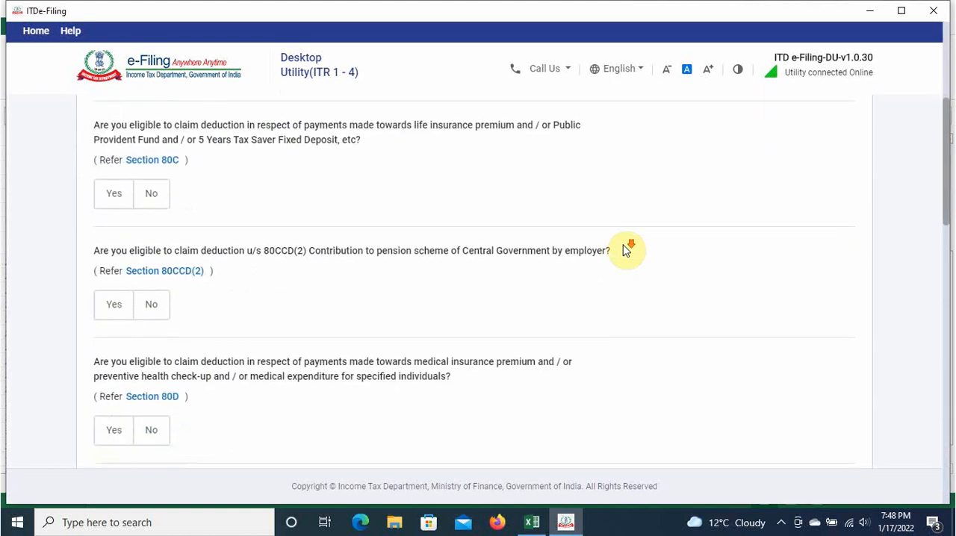
{"action": "scroll", "coordinate": [624, 251], "scroll_direction": "down", "scroll_amount": 10}
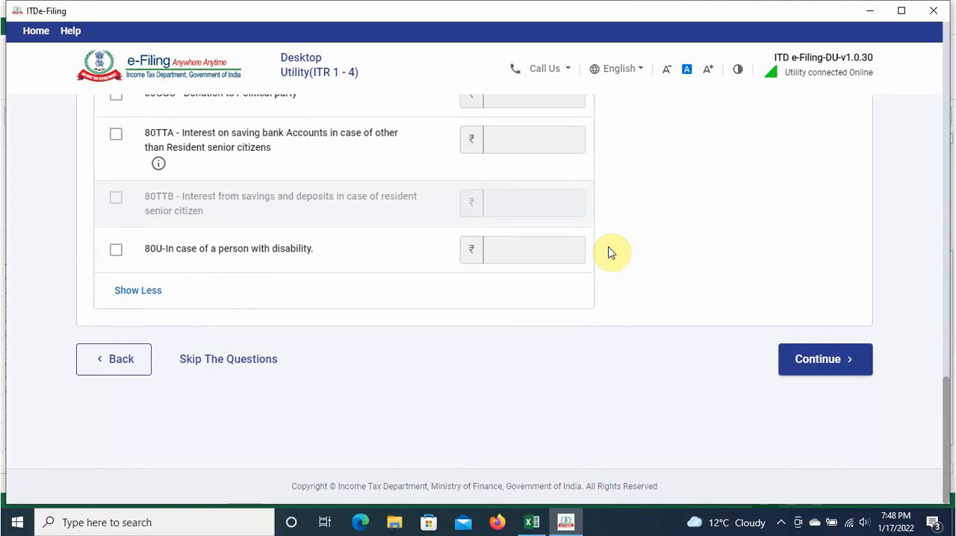
{"action": "scroll", "coordinate": [609, 252], "scroll_direction": "down", "scroll_amount": 2}
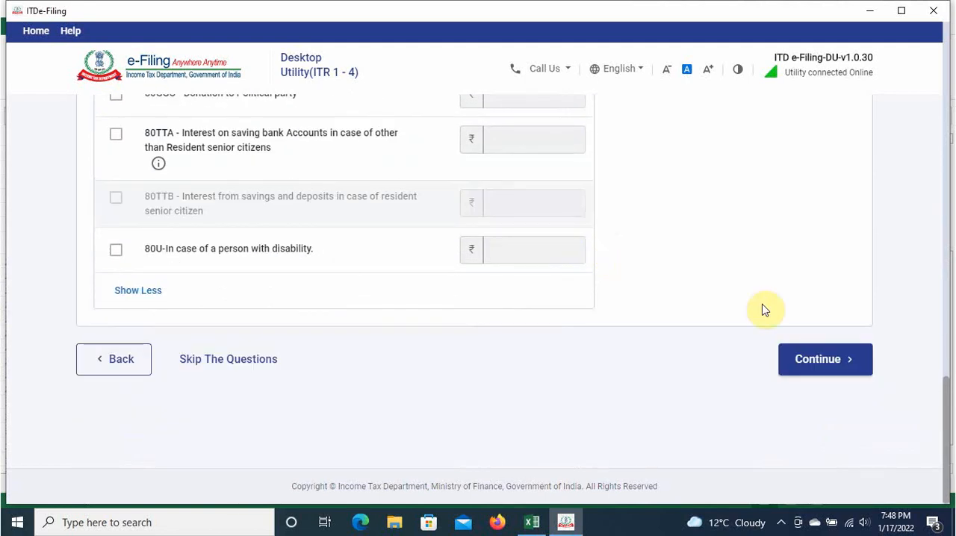
{"action": "left_click", "coordinate": [819, 362]}
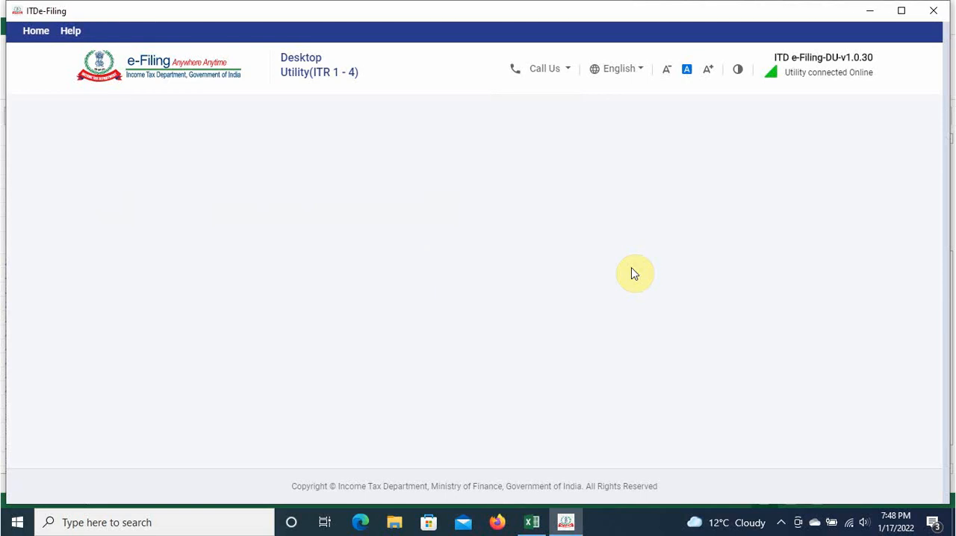
Step: Review the deductions on the verification page and confirm the Total Deductions section without adding other claims
{"action": "scroll", "coordinate": [457, 323], "scroll_direction": "down", "scroll_amount": 1}
{"action": "scroll", "coordinate": [456, 321], "scroll_direction": "down", "scroll_amount": 5}
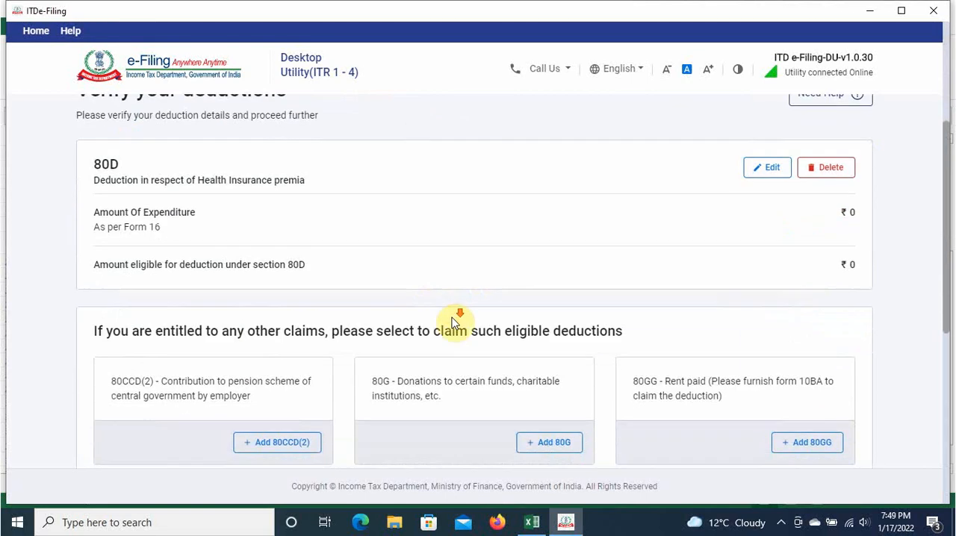
{"action": "scroll", "coordinate": [454, 320], "scroll_direction": "up", "scroll_amount": 3}
{"action": "scroll", "coordinate": [453, 320], "scroll_direction": "down", "scroll_amount": 5}
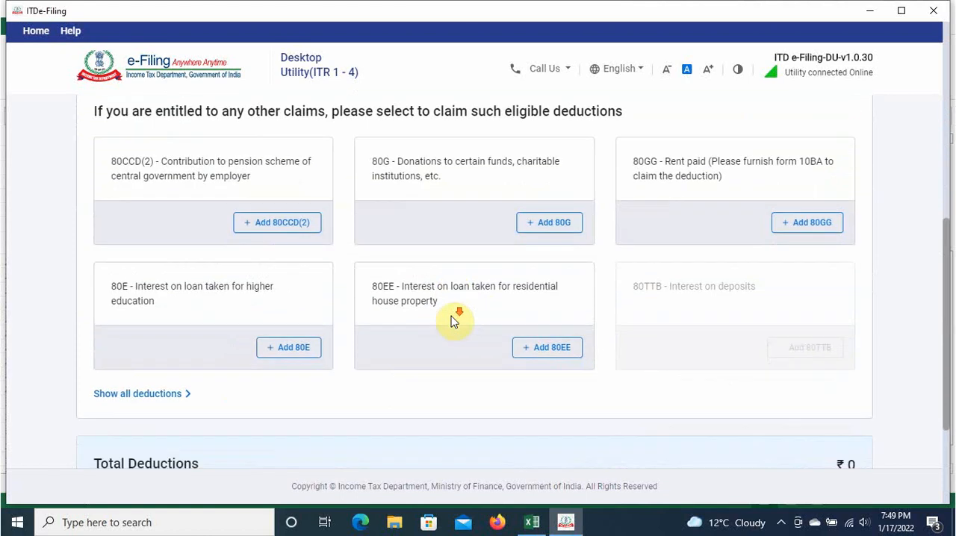
{"action": "left_click", "coordinate": [802, 378]}
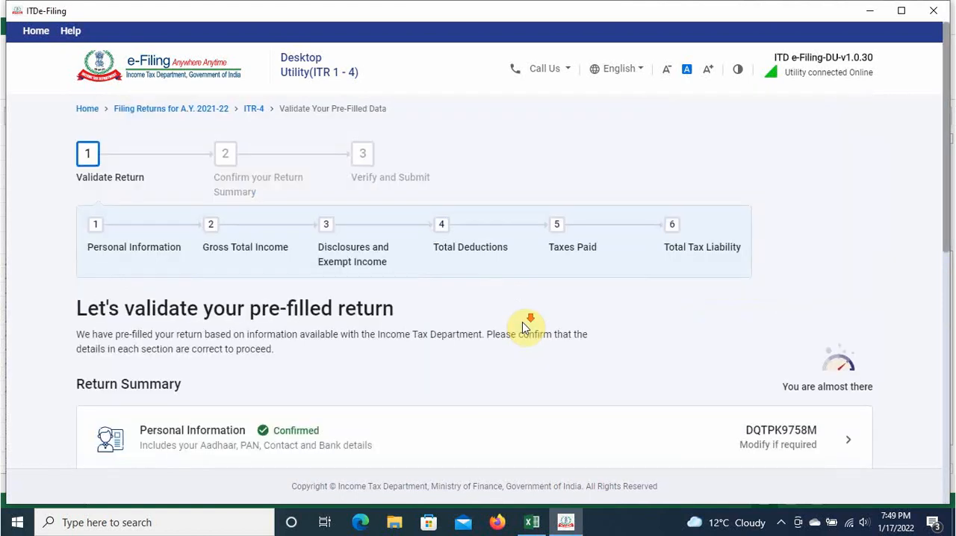
Step: Open the Tax Paid section from the return summary, review the taxes paid details and confirm them
{"action": "scroll", "coordinate": [522, 326], "scroll_direction": "down", "scroll_amount": 7}
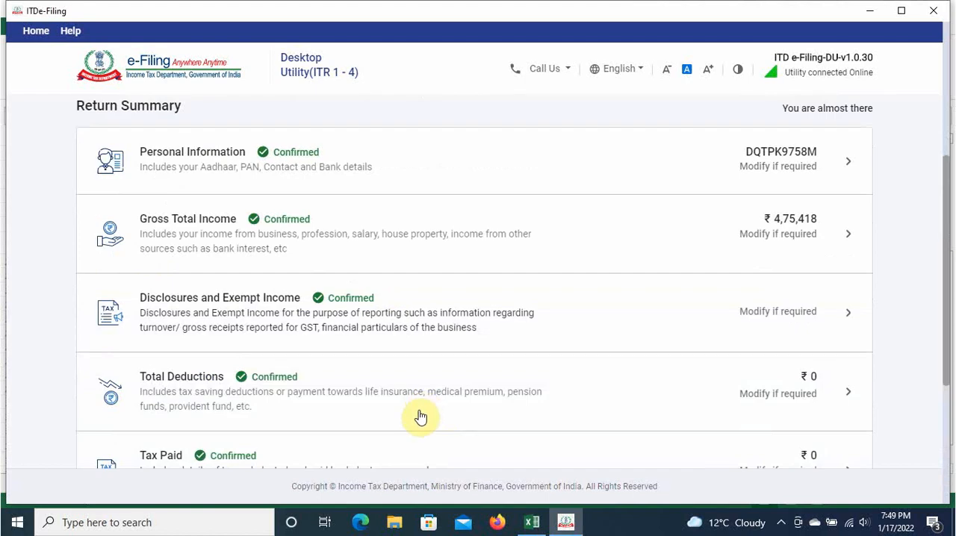
{"action": "scroll", "coordinate": [334, 422], "scroll_direction": "down", "scroll_amount": 2}
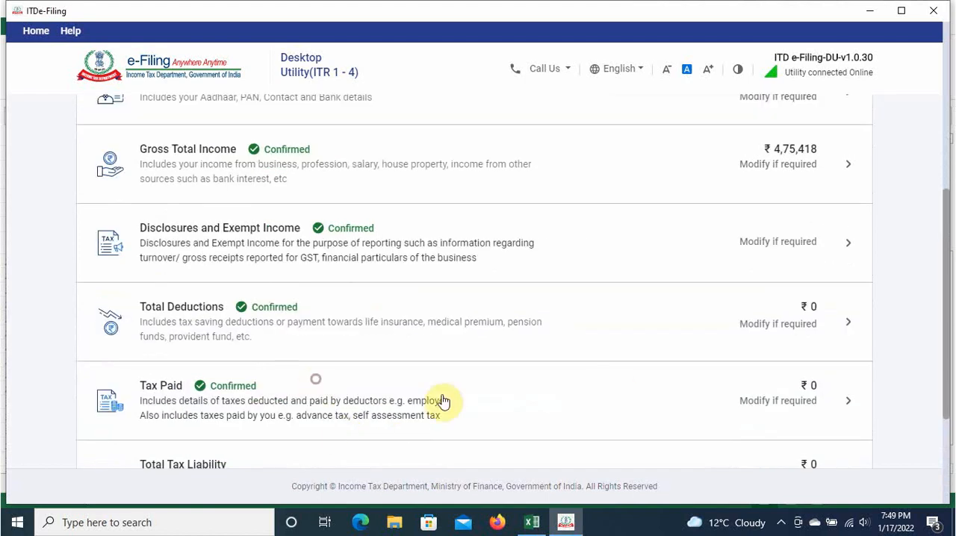
{"action": "left_click", "coordinate": [613, 385]}
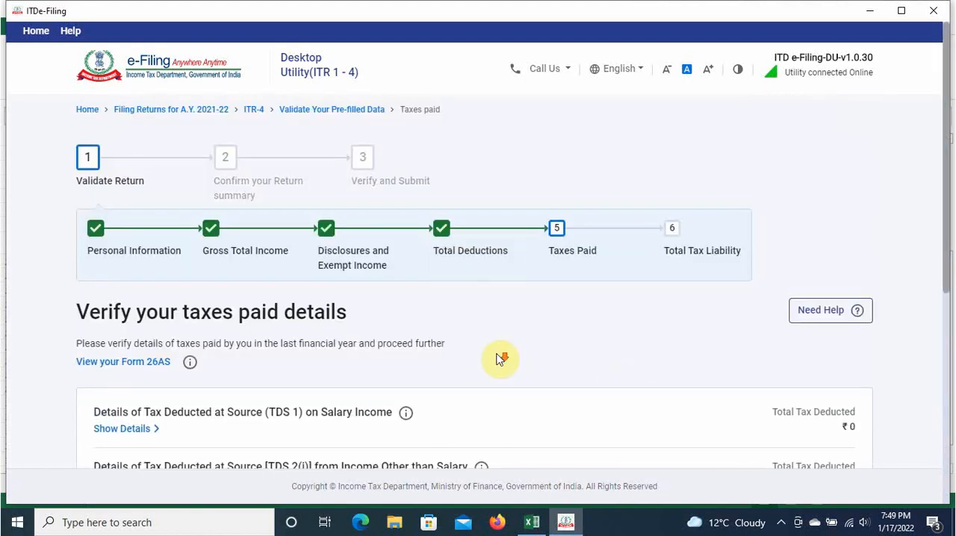
{"action": "scroll", "coordinate": [499, 359], "scroll_direction": "down", "scroll_amount": 5}
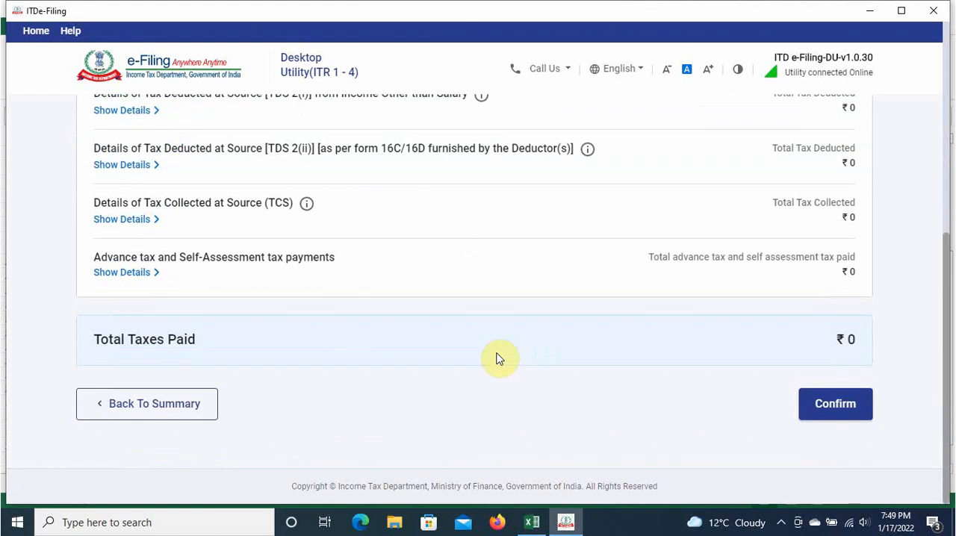
{"action": "left_click", "coordinate": [839, 402]}
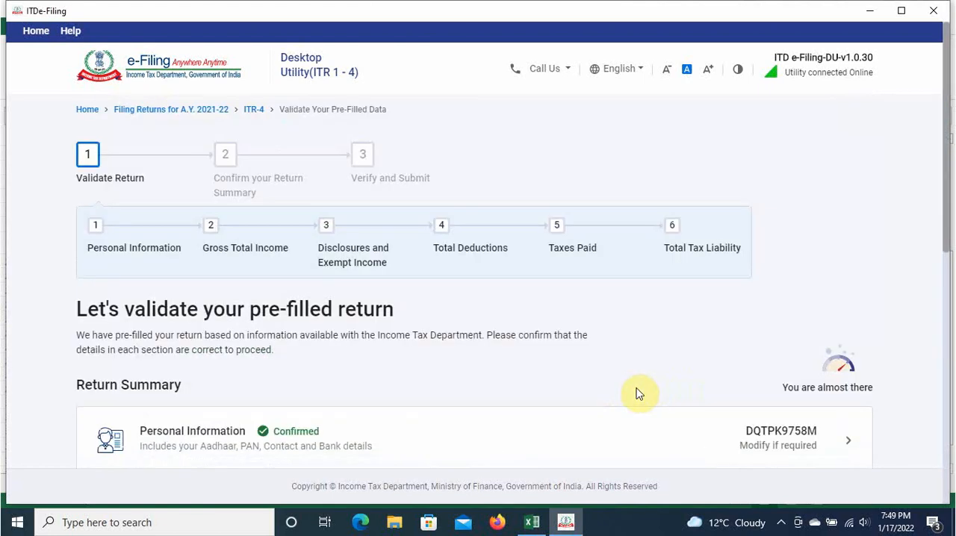
Step: Open the Total Tax Liability section, review the computation of income and tax, and confirm the section
{"action": "scroll", "coordinate": [638, 393], "scroll_direction": "down", "scroll_amount": 7}
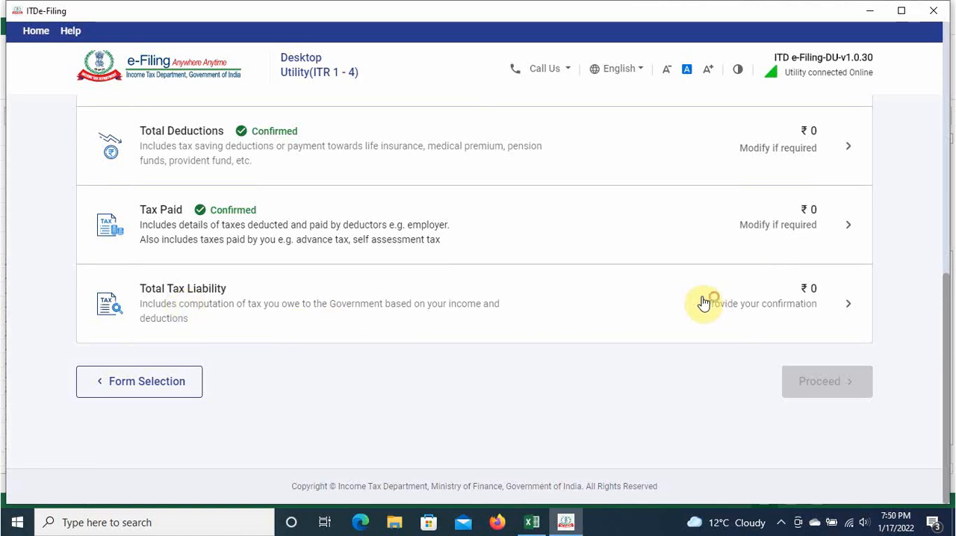
{"action": "left_click", "coordinate": [611, 303]}
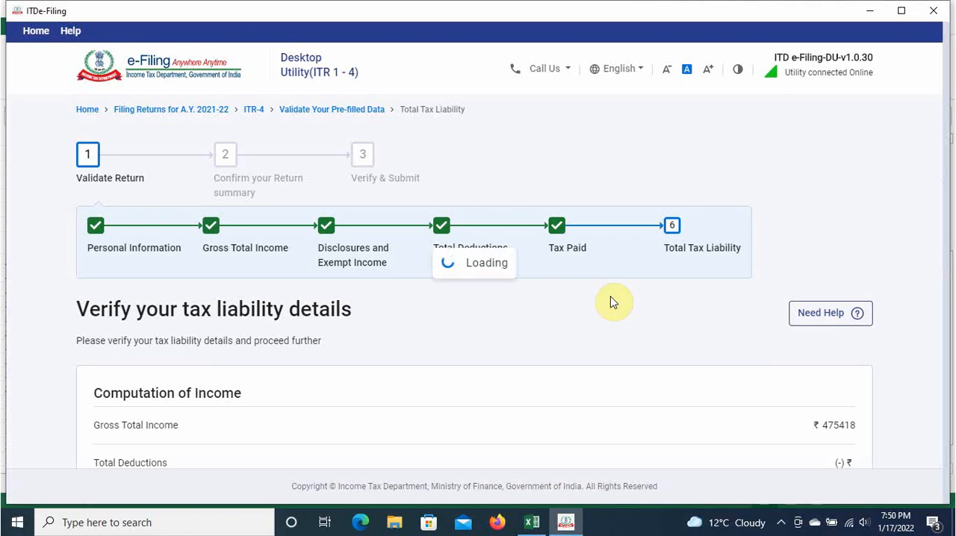
{"action": "scroll", "coordinate": [611, 302], "scroll_direction": "down", "scroll_amount": 3}
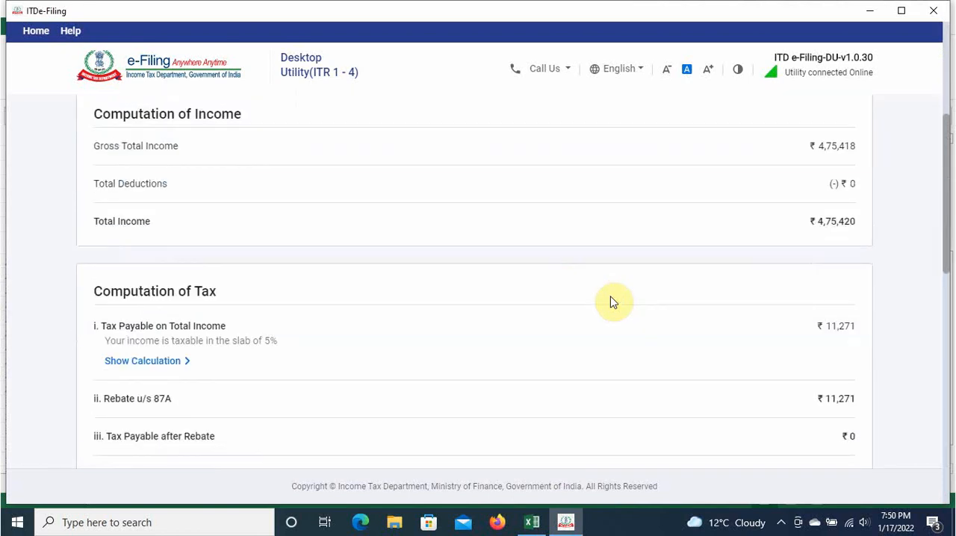
{"action": "scroll", "coordinate": [611, 302], "scroll_direction": "up", "scroll_amount": 2}
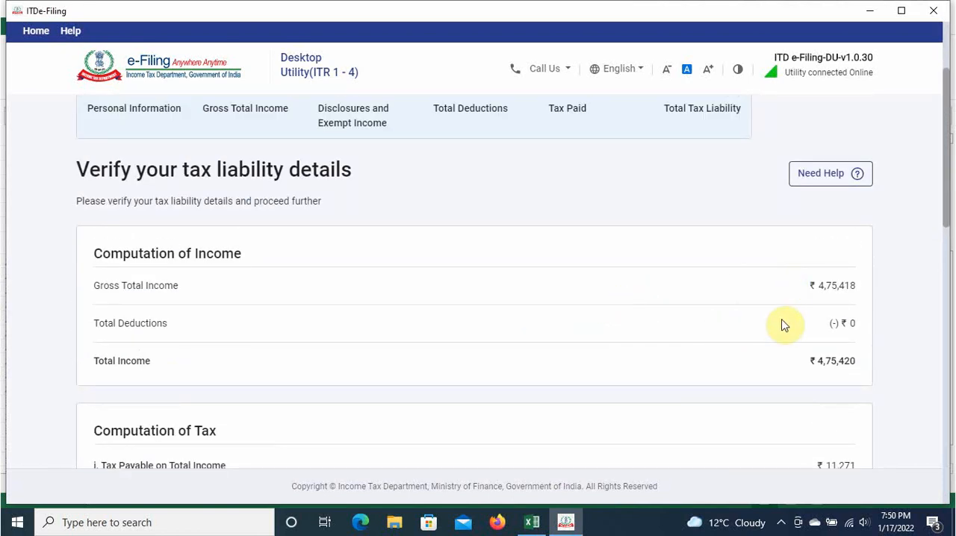
{"action": "scroll", "coordinate": [806, 363], "scroll_direction": "down", "scroll_amount": 2}
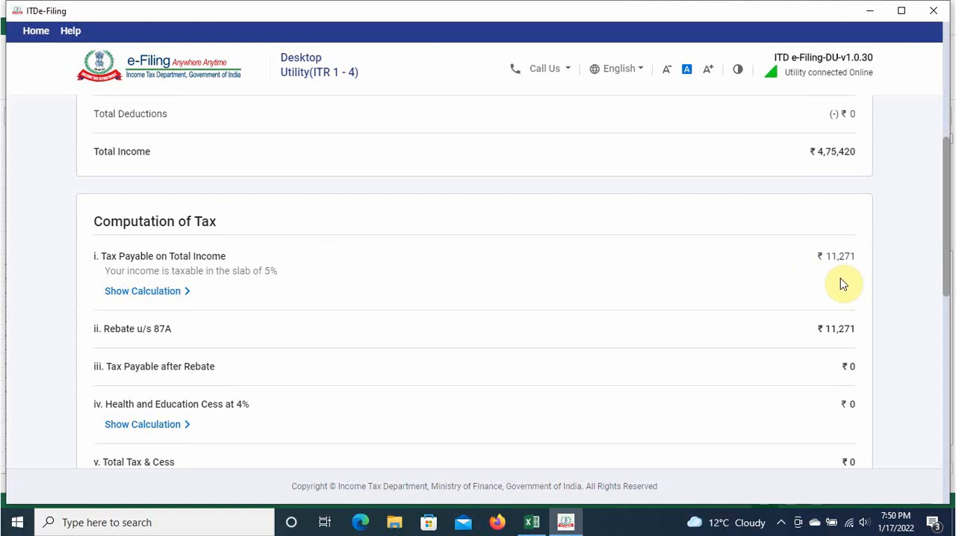
{"action": "scroll", "coordinate": [835, 348], "scroll_direction": "down", "scroll_amount": 10}
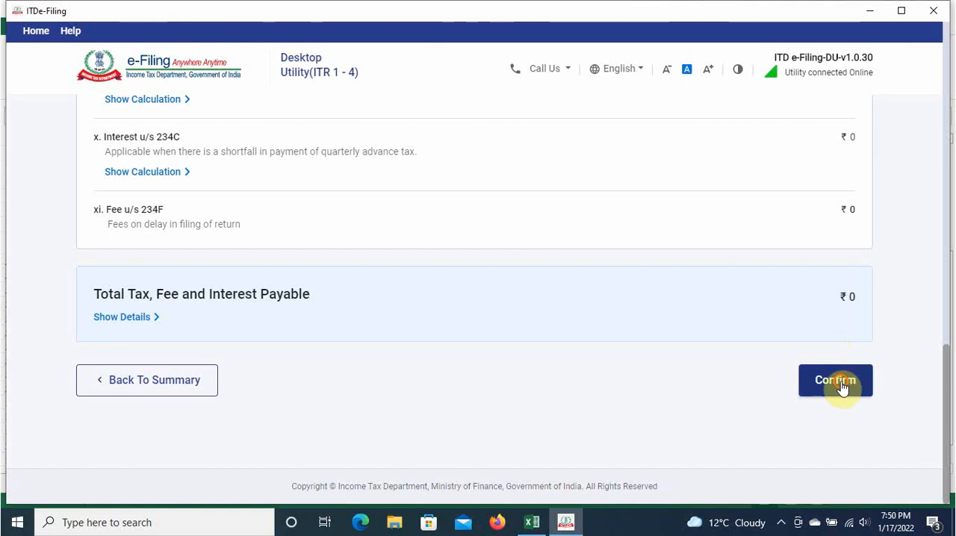
{"action": "left_click", "coordinate": [841, 385]}
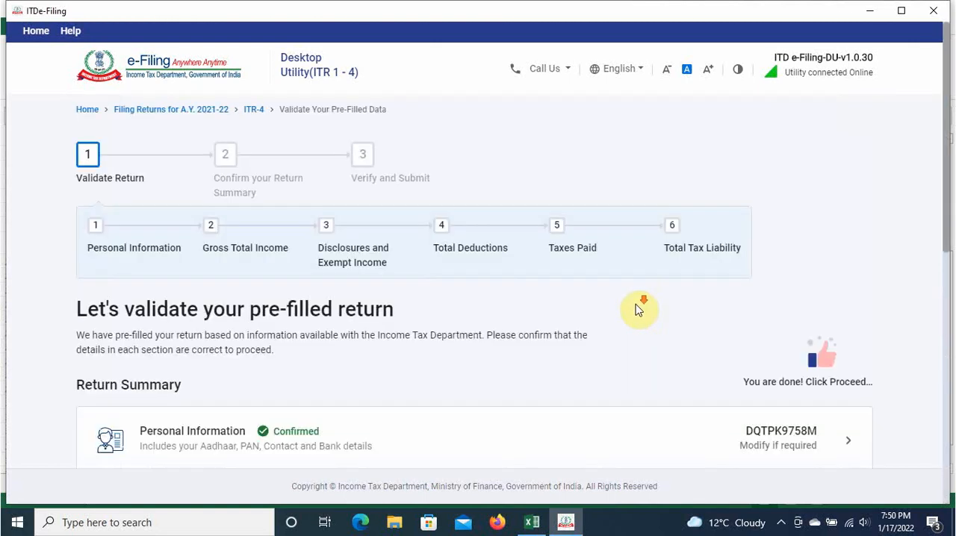
Step: Check the confirmed status of the sections in the return summary and proceed to the tax summary
{"action": "scroll", "coordinate": [638, 310], "scroll_direction": "down", "scroll_amount": 7}
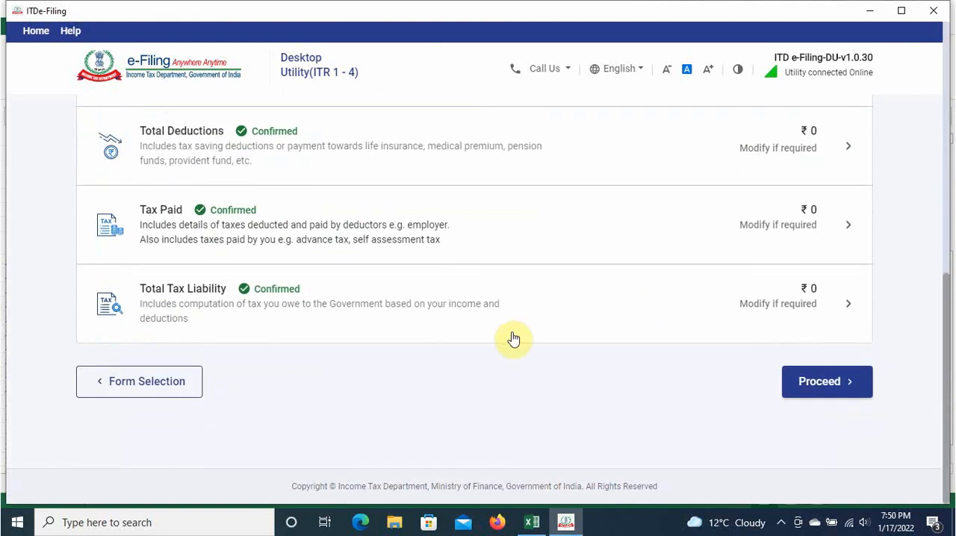
{"action": "scroll", "coordinate": [664, 346], "scroll_direction": "up", "scroll_amount": 7}
{"action": "scroll", "coordinate": [665, 348], "scroll_direction": "down", "scroll_amount": 7}
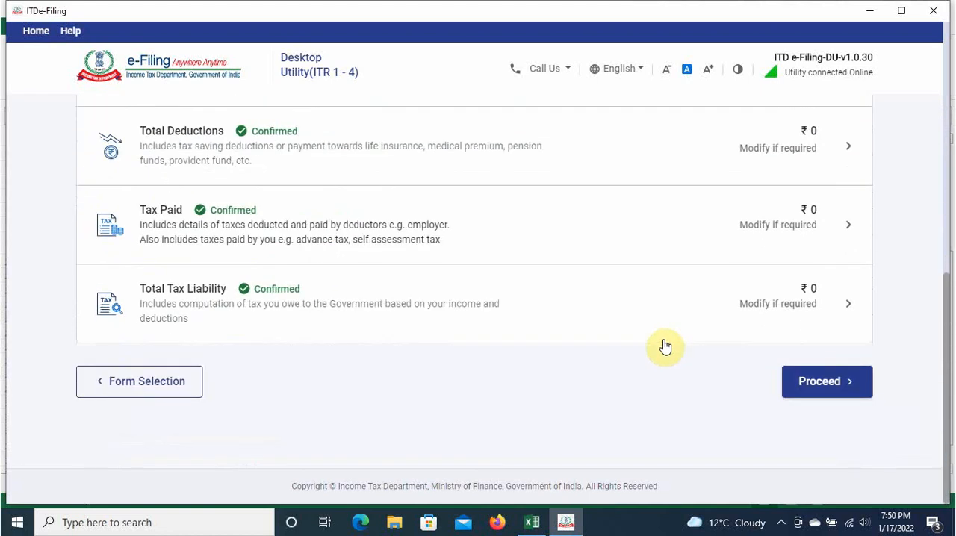
{"action": "left_click", "coordinate": [826, 382]}
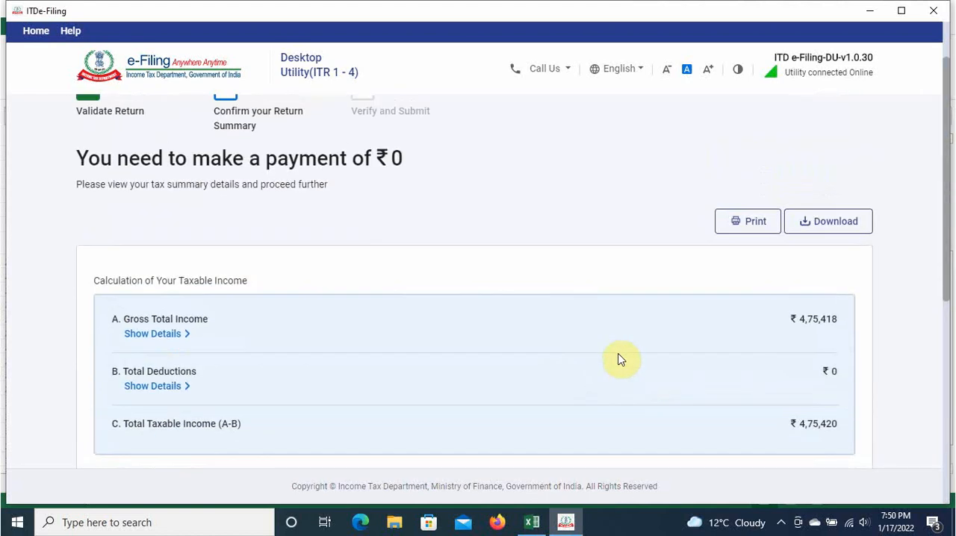
Step: Review the taxable income, tax payable and amount payable calculations, and continue to Preview Return
{"action": "scroll", "coordinate": [709, 343], "scroll_direction": "down", "scroll_amount": 3}
{"action": "scroll", "coordinate": [704, 348], "scroll_direction": "up", "scroll_amount": 2}
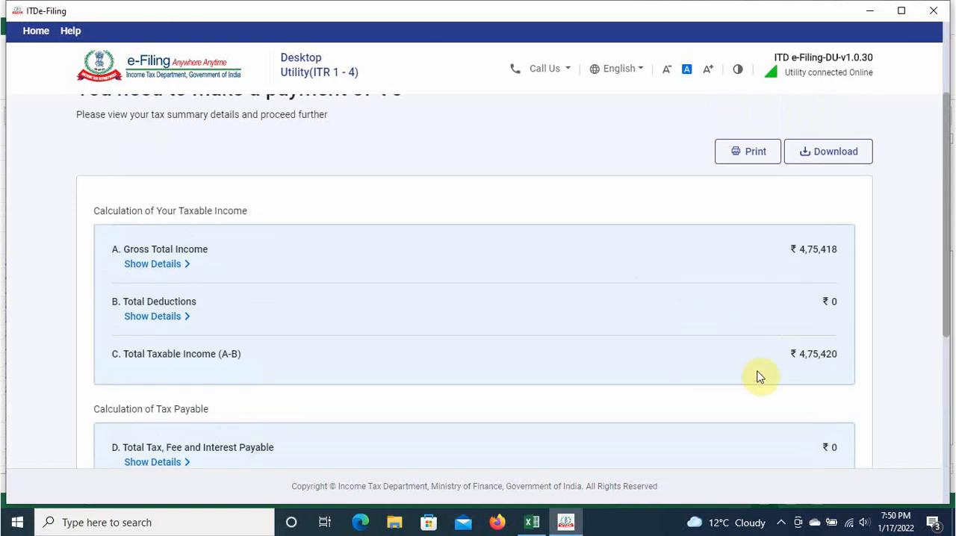
{"action": "scroll", "coordinate": [657, 331], "scroll_direction": "up", "scroll_amount": 1}
{"action": "scroll", "coordinate": [663, 342], "scroll_direction": "down", "scroll_amount": 4}
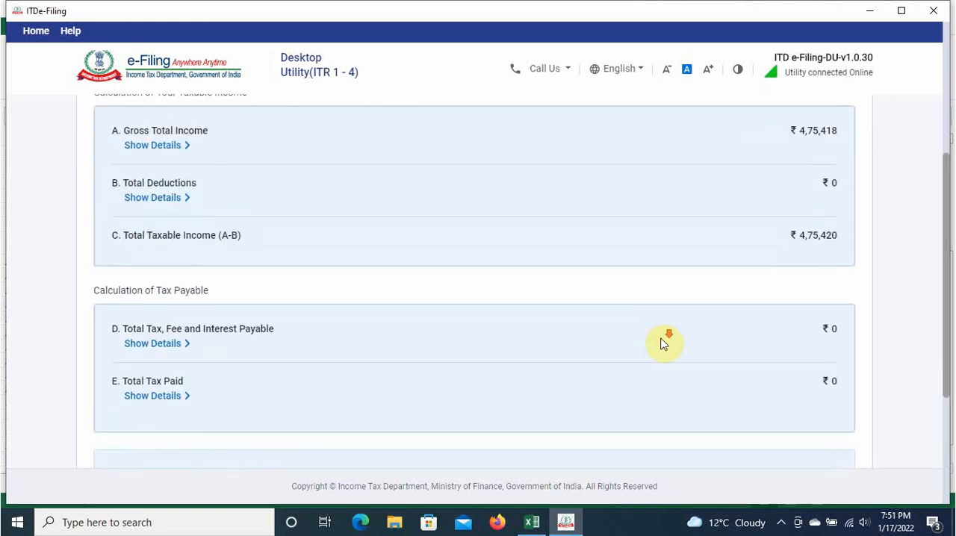
{"action": "scroll", "coordinate": [663, 344], "scroll_direction": "down", "scroll_amount": 1}
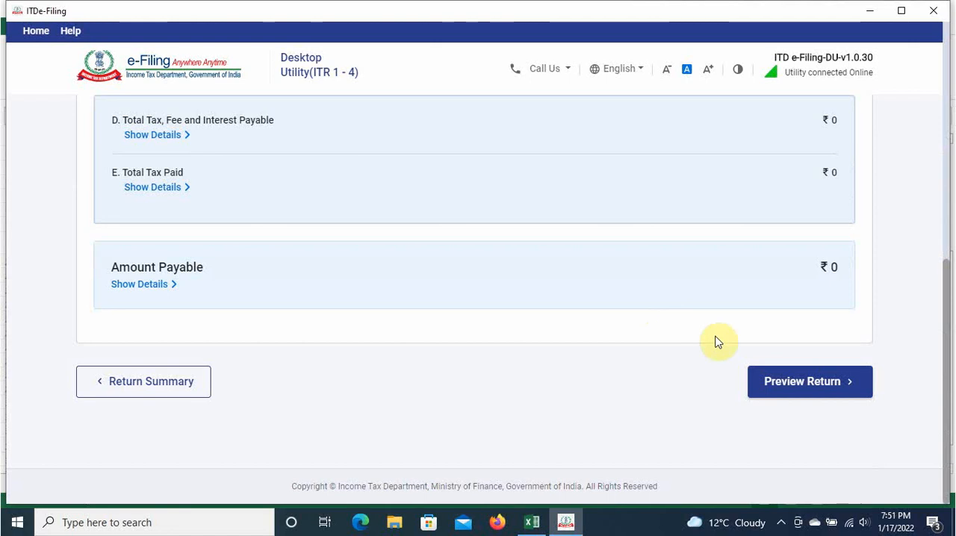
{"action": "left_click", "coordinate": [779, 380]}
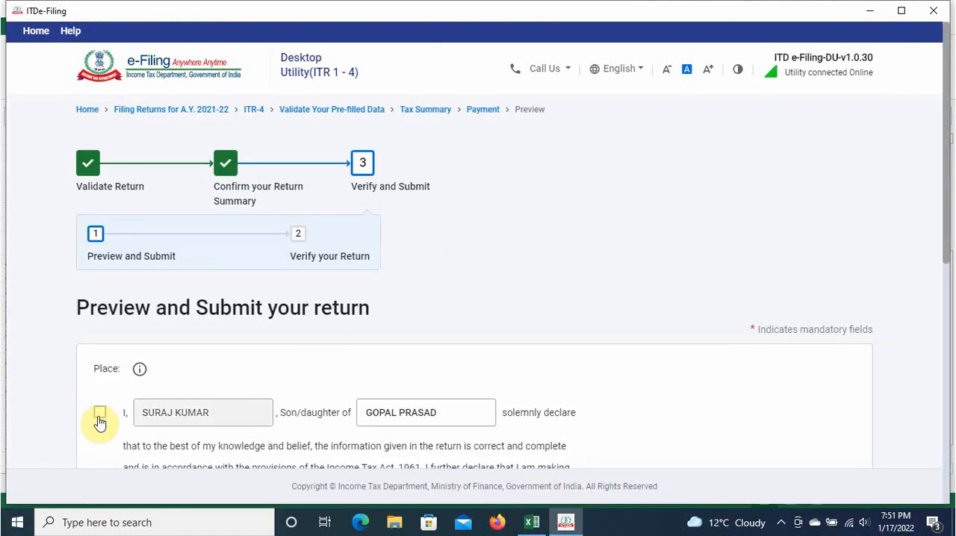
Step: Accept the declaration with the capacity Self, leave the Tax Return Preparer details blank, and continue to the form preview
{"action": "left_click", "coordinate": [100, 413]}
{"action": "scroll", "coordinate": [319, 363], "scroll_direction": "down", "scroll_amount": 3}
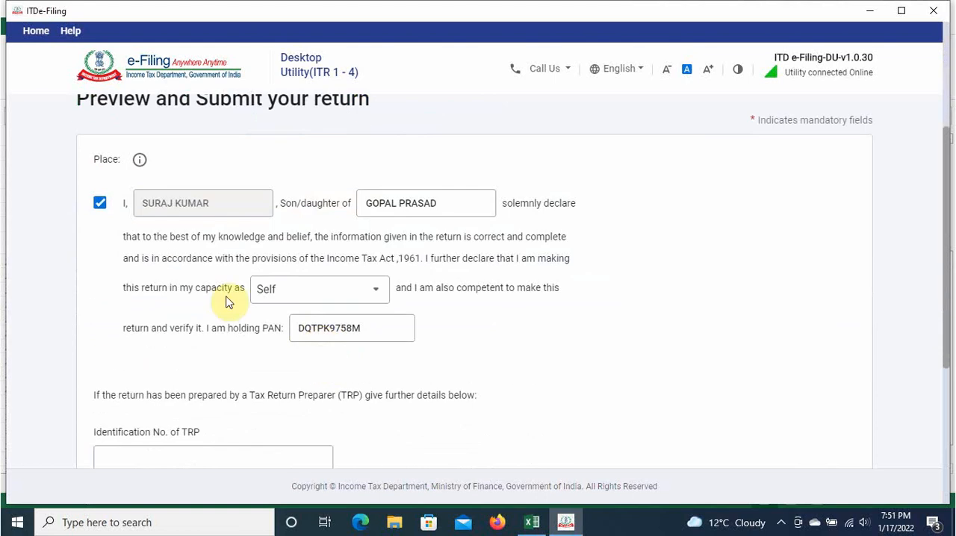
{"action": "scroll", "coordinate": [339, 330], "scroll_direction": "down", "scroll_amount": 3}
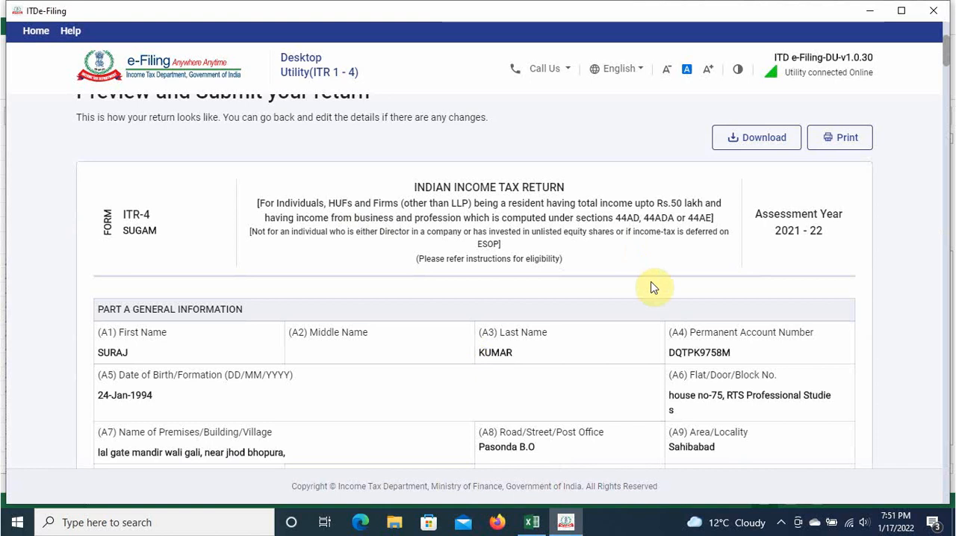
Step: Review the ITR-4 preview through to the verification part, validate the return and download its JSON file
{"action": "scroll", "coordinate": [650, 287], "scroll_direction": "down", "scroll_amount": 15}
{"action": "scroll", "coordinate": [651, 295], "scroll_direction": "down", "scroll_amount": 20}
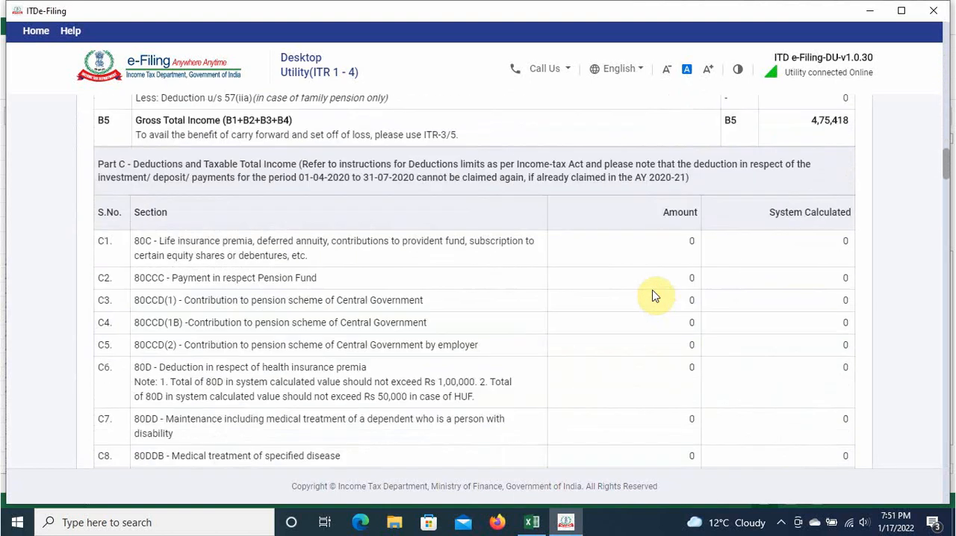
{"action": "scroll", "coordinate": [652, 295], "scroll_direction": "down", "scroll_amount": 20}
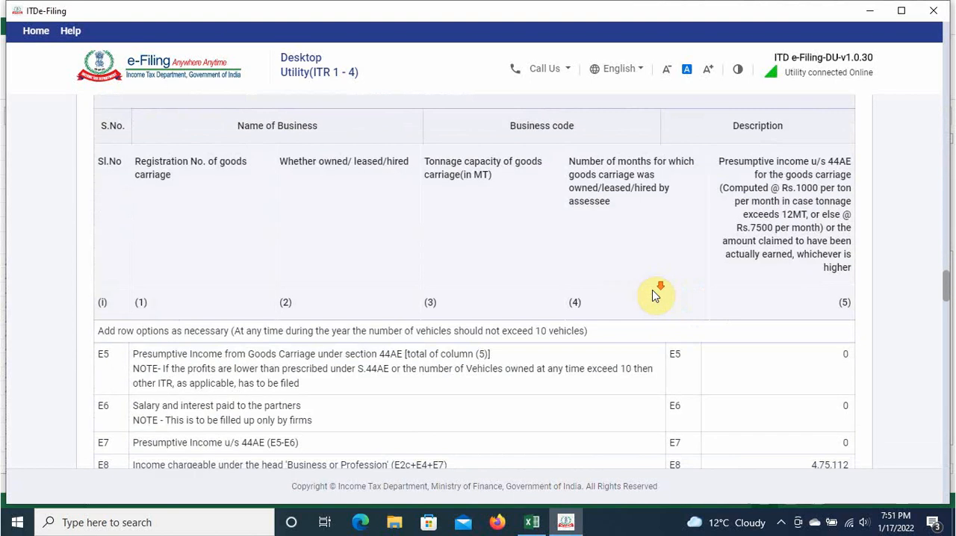
{"action": "scroll", "coordinate": [652, 295], "scroll_direction": "down", "scroll_amount": 20}
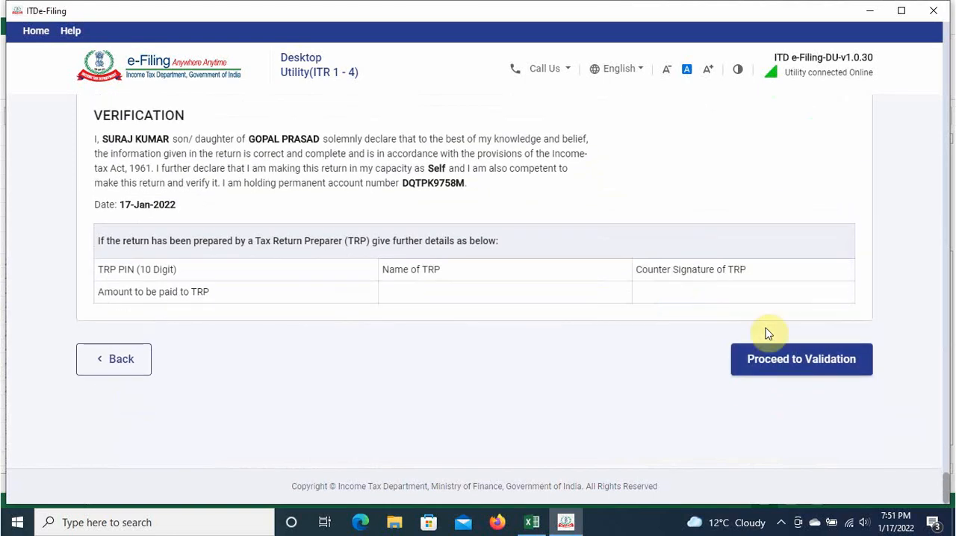
{"action": "left_click", "coordinate": [819, 364]}
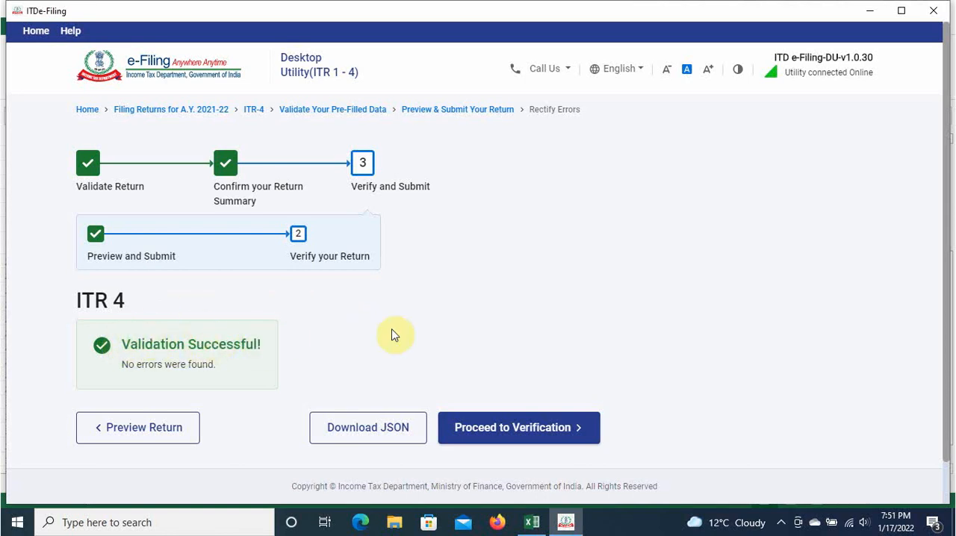
{"action": "left_click", "coordinate": [370, 433]}
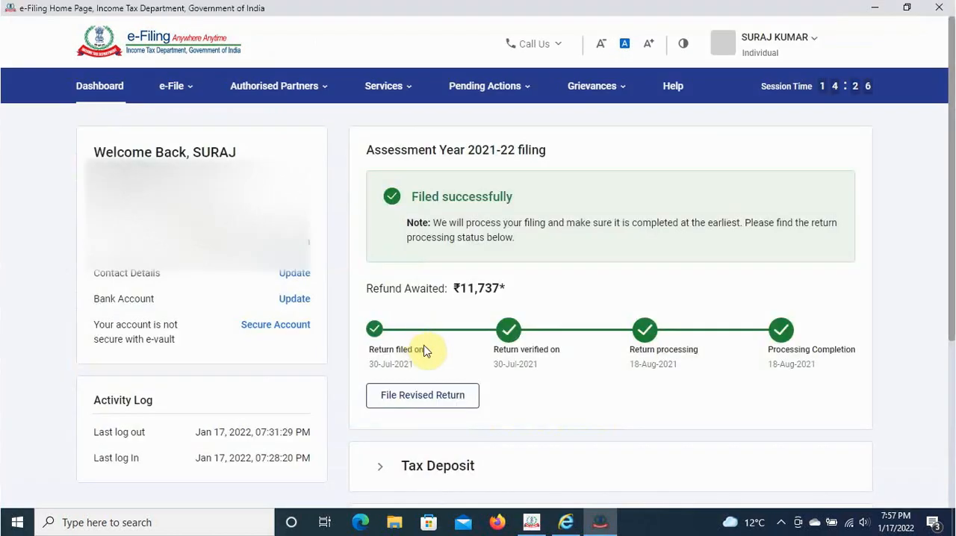
Step: On the e-Filing portal, open the File Income Tax Return form
{"action": "scroll", "coordinate": [424, 348], "scroll_direction": "down", "scroll_amount": 3}
{"action": "scroll", "coordinate": [424, 349], "scroll_direction": "up", "scroll_amount": 3}
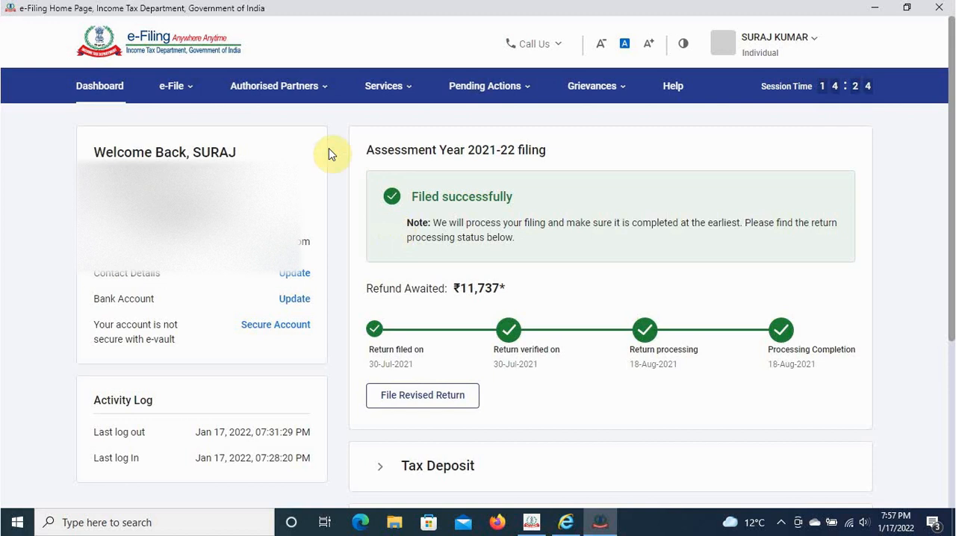
{"action": "left_click", "coordinate": [193, 102]}
{"action": "mouse_move", "coordinate": [198, 122]}
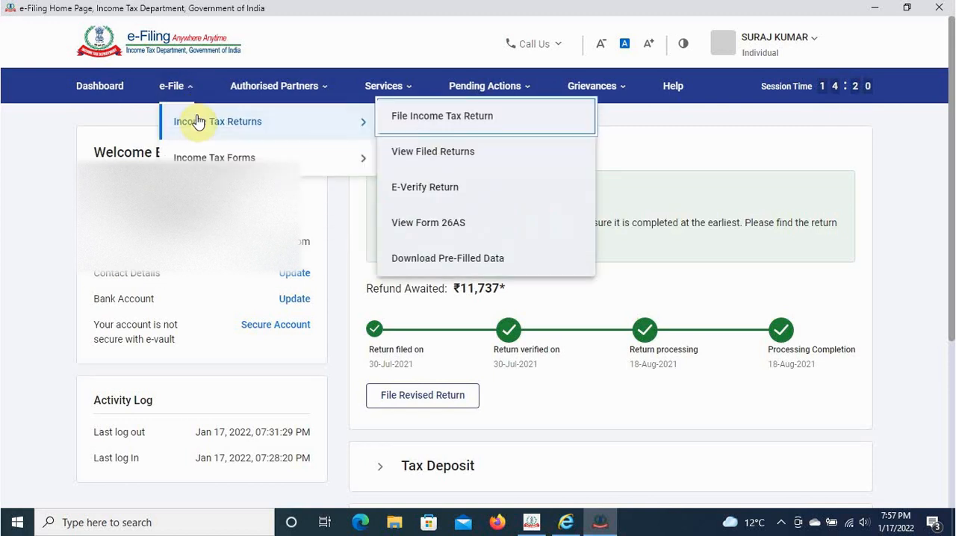
{"action": "left_click", "coordinate": [452, 127]}
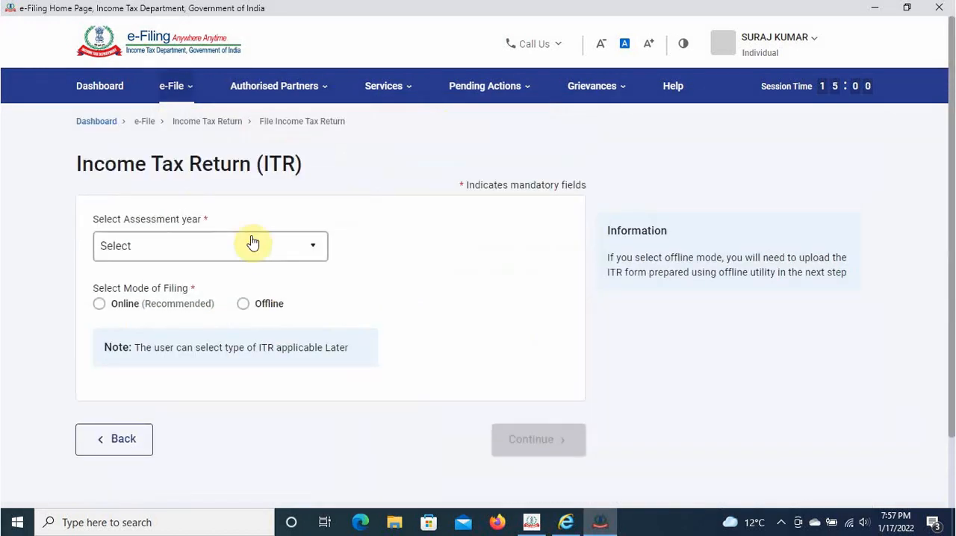
Step: Set the assessment year to 2021-22, the mode to Offline, the filing type to 139(1) - Original Return and the ITR type to ITR-4, and continue
{"action": "left_click", "coordinate": [230, 250]}
{"action": "left_click", "coordinate": [149, 312]}
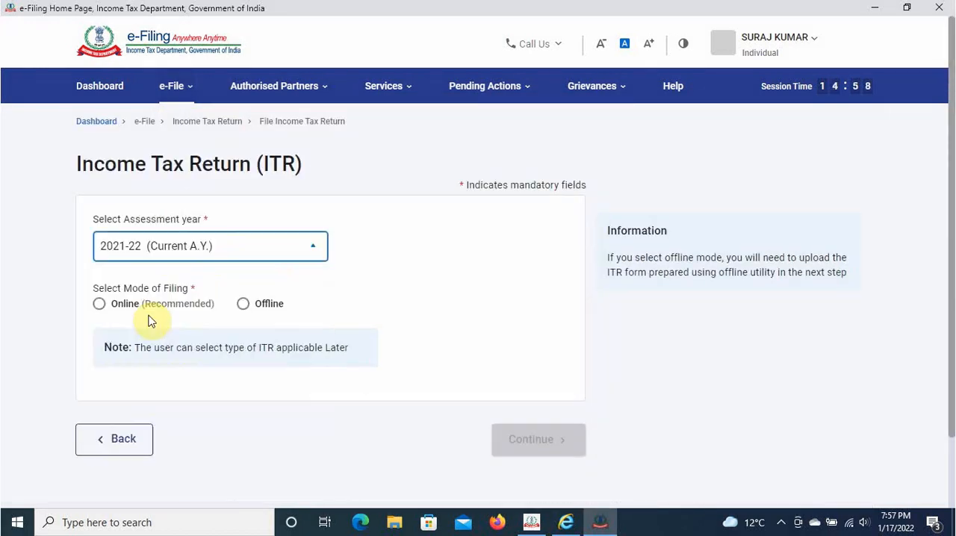
{"action": "left_click", "coordinate": [240, 306]}
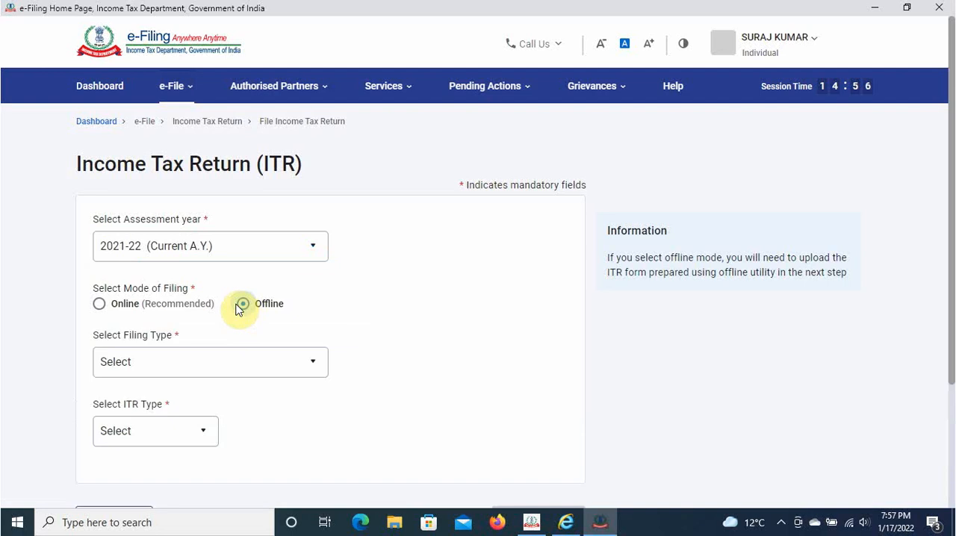
{"action": "left_click", "coordinate": [196, 372]}
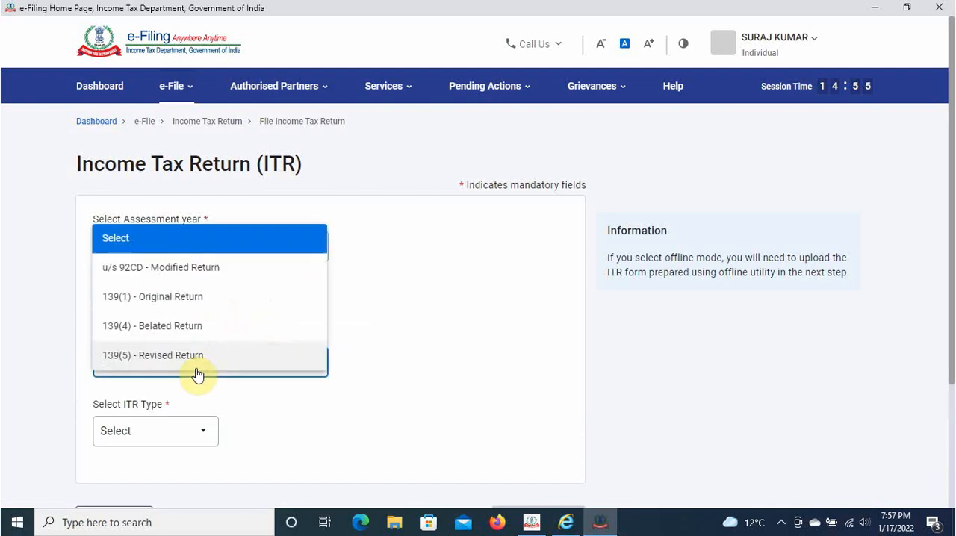
{"action": "left_click", "coordinate": [188, 301]}
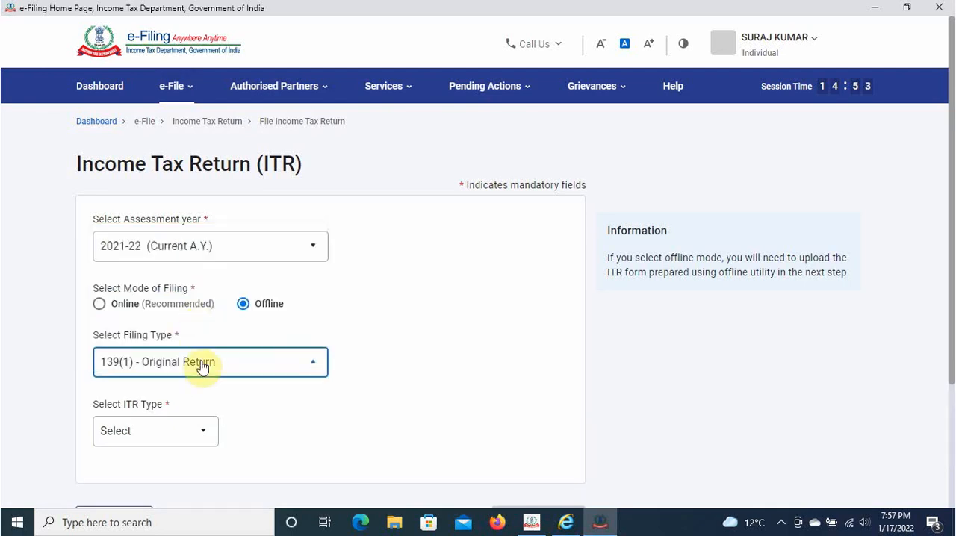
{"action": "left_click", "coordinate": [171, 444]}
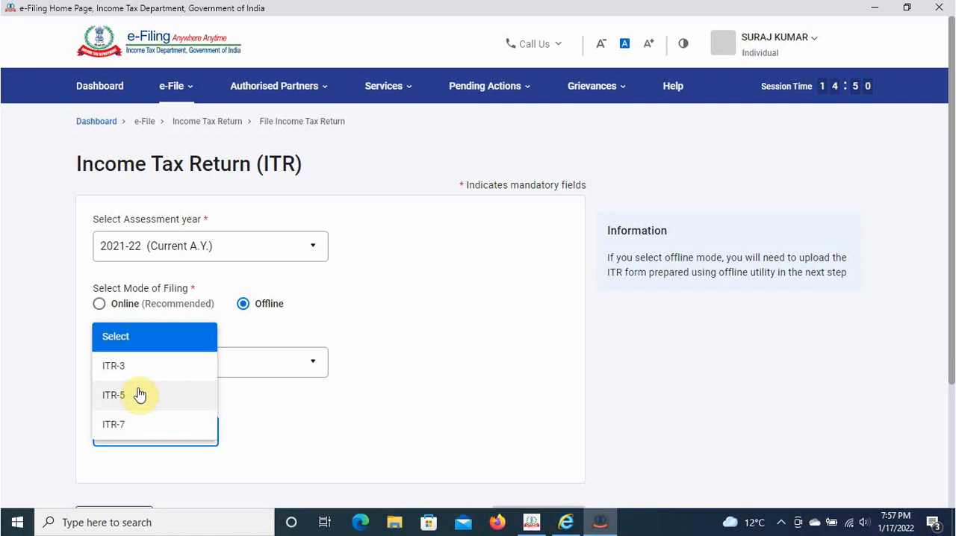
{"action": "scroll", "coordinate": [149, 404], "scroll_direction": "down", "scroll_amount": 2}
{"action": "left_click", "coordinate": [121, 449]}
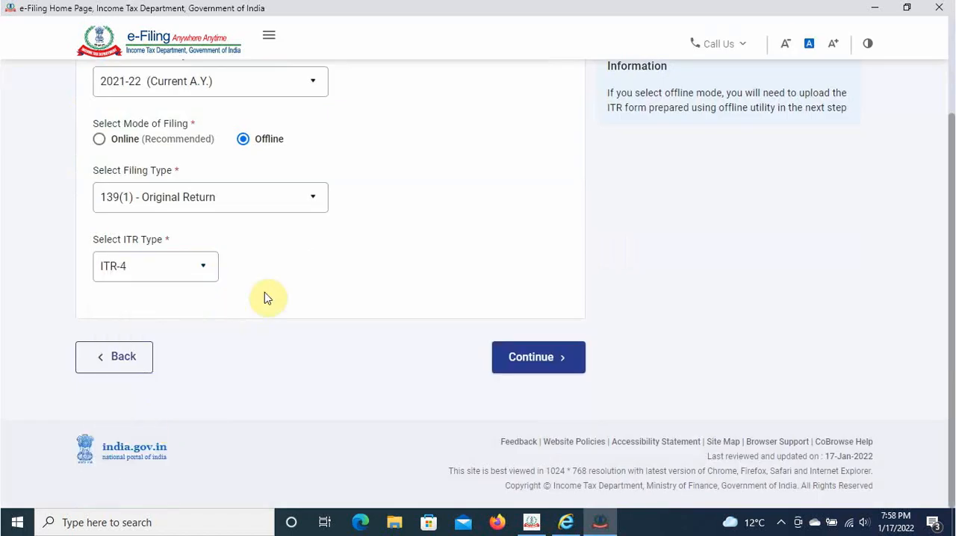
{"action": "left_click", "coordinate": [510, 366]}
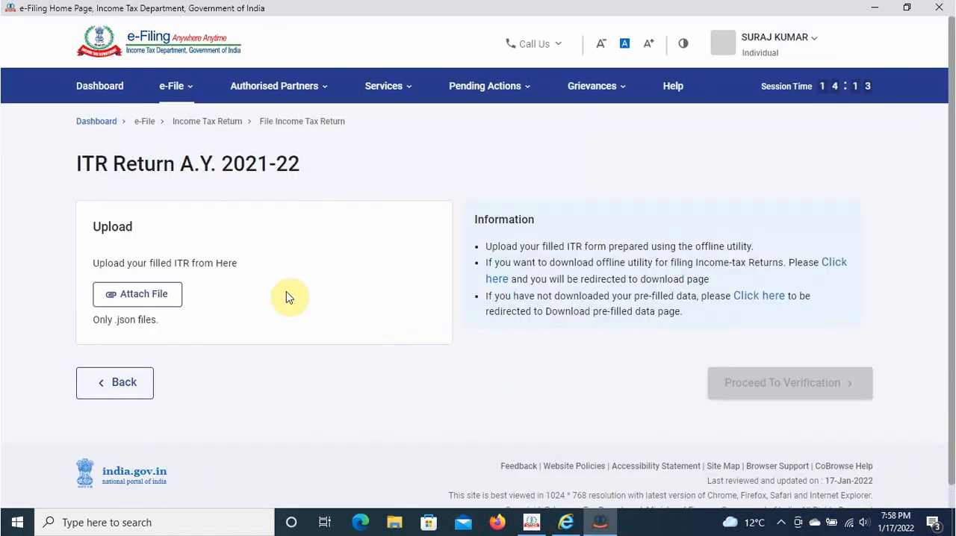